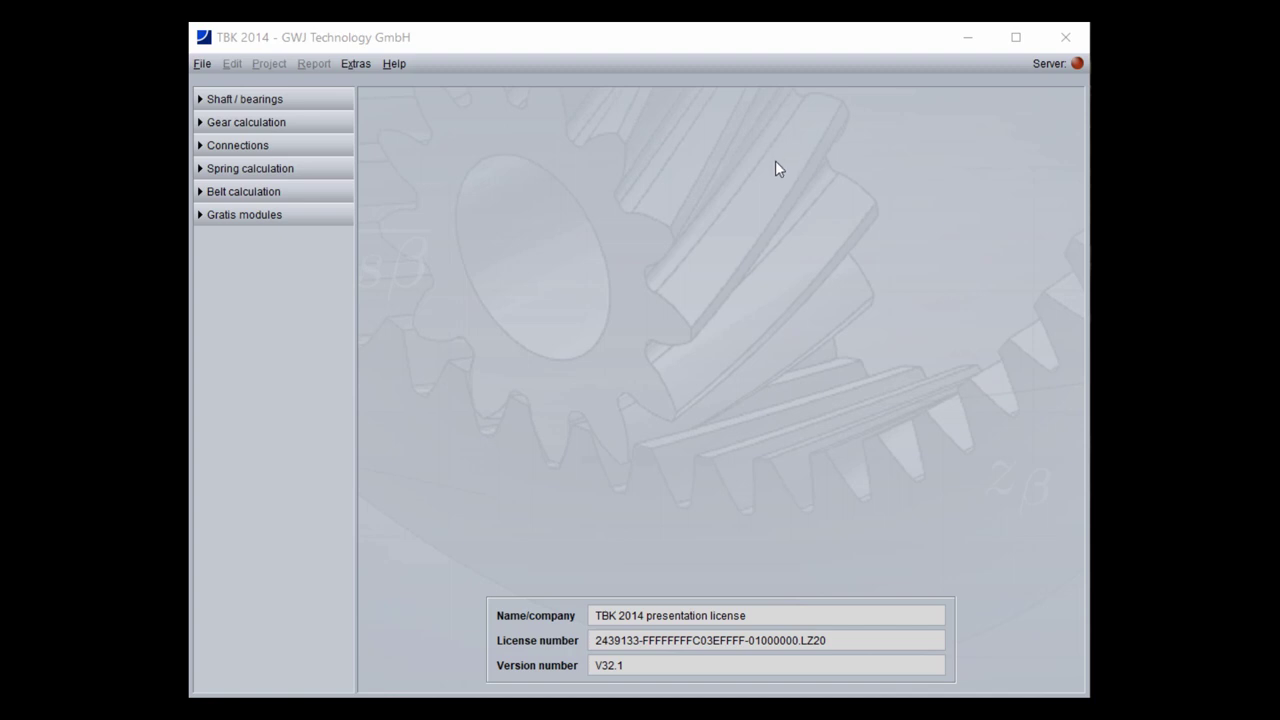
Open the cylindrical gear pair calculation and review its module-specific options without changing them
left_click(203, 123)
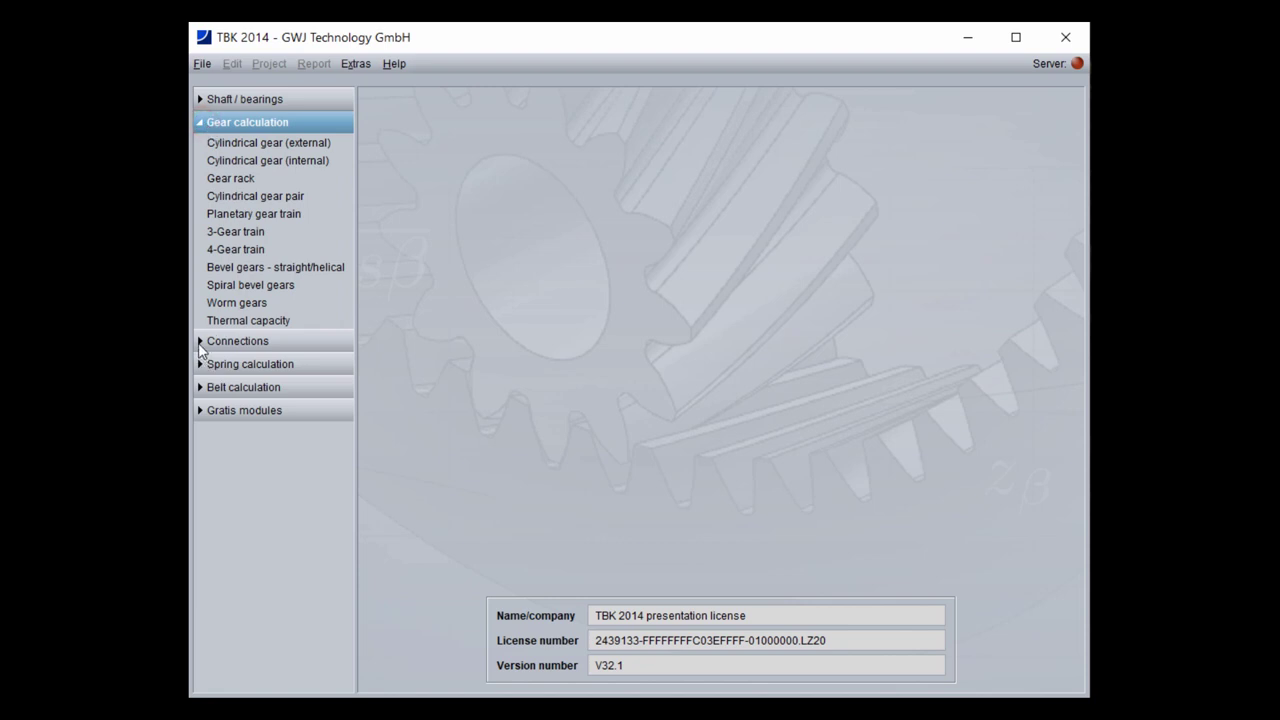
left_click(200, 341)
left_click(200, 99)
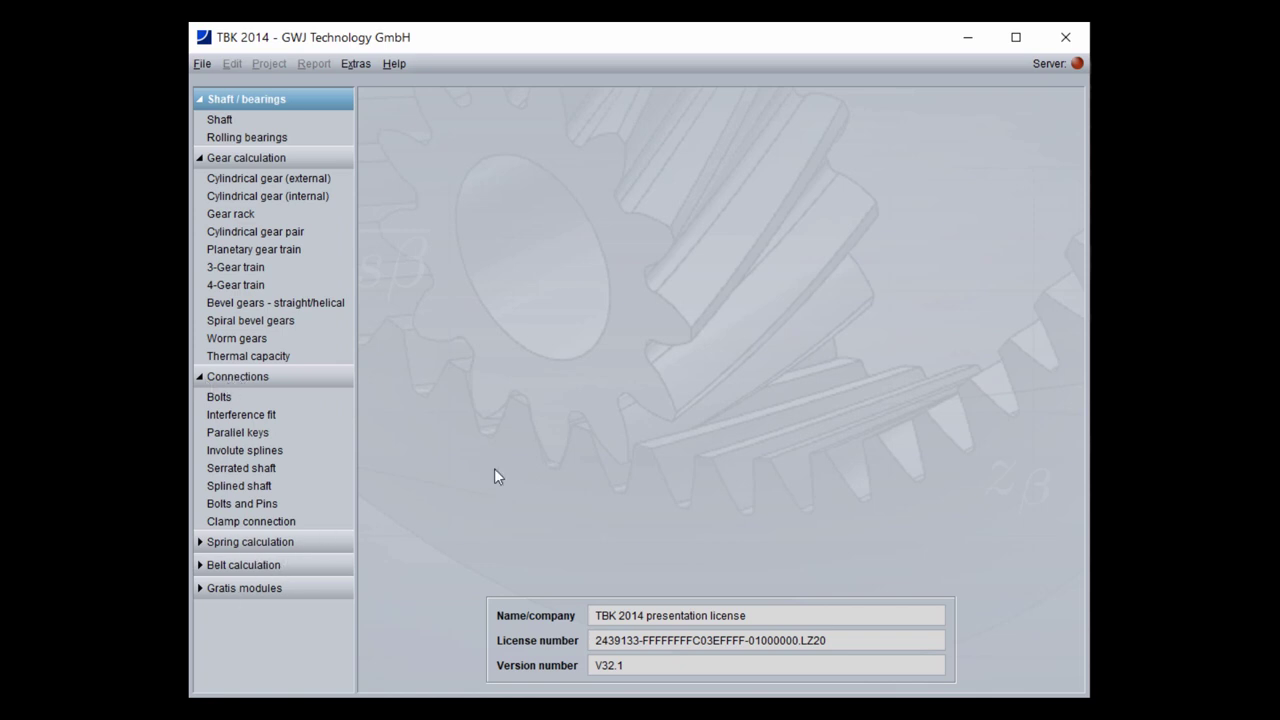
left_click(263, 232)
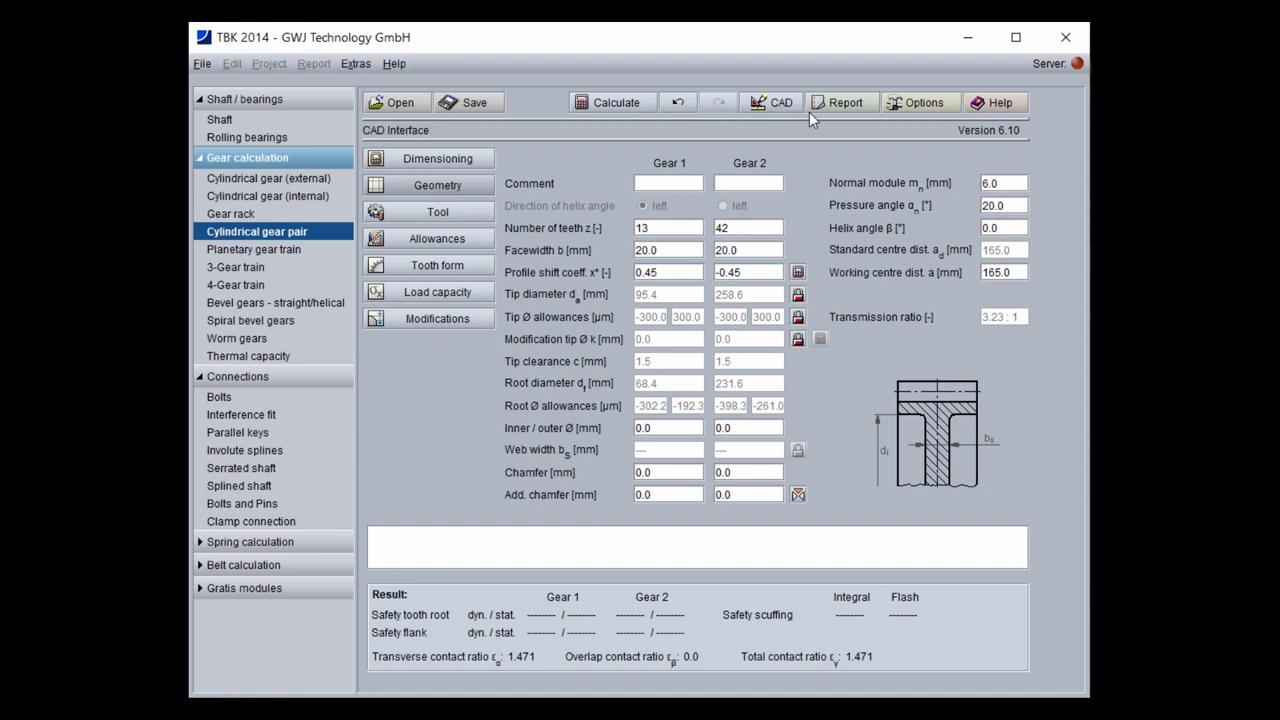
left_click(945, 104)
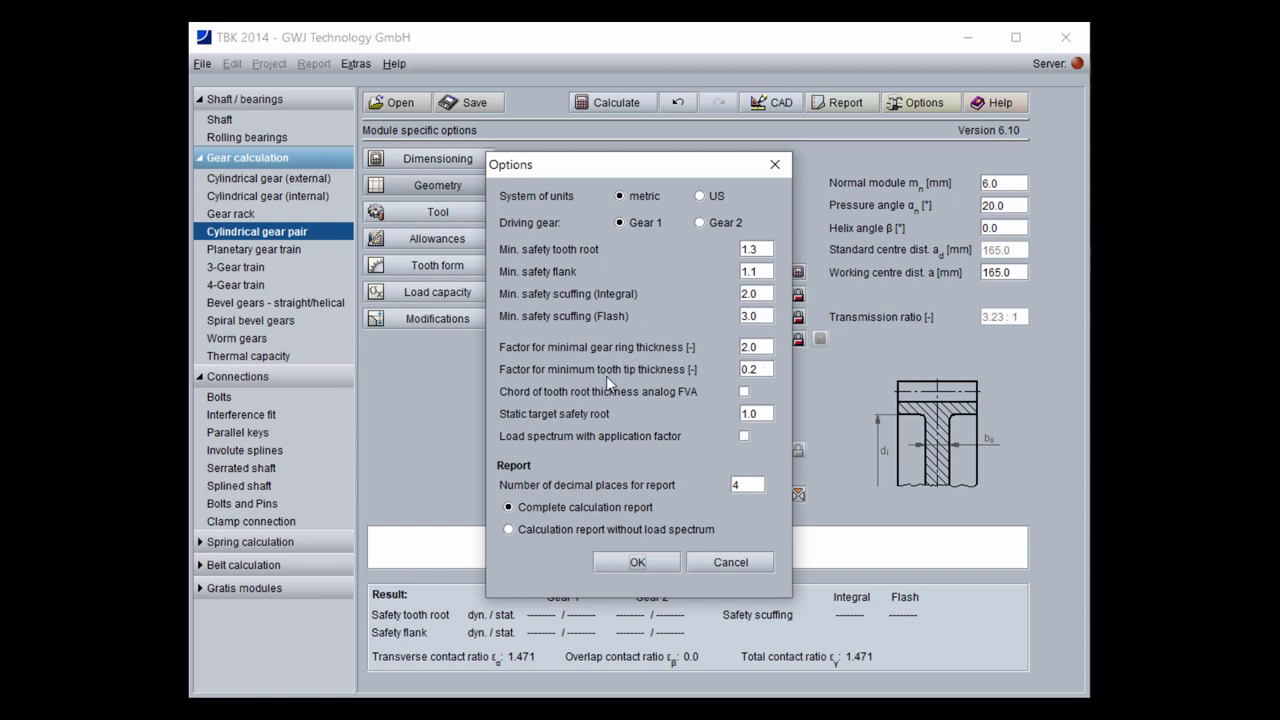
left_click(710, 562)
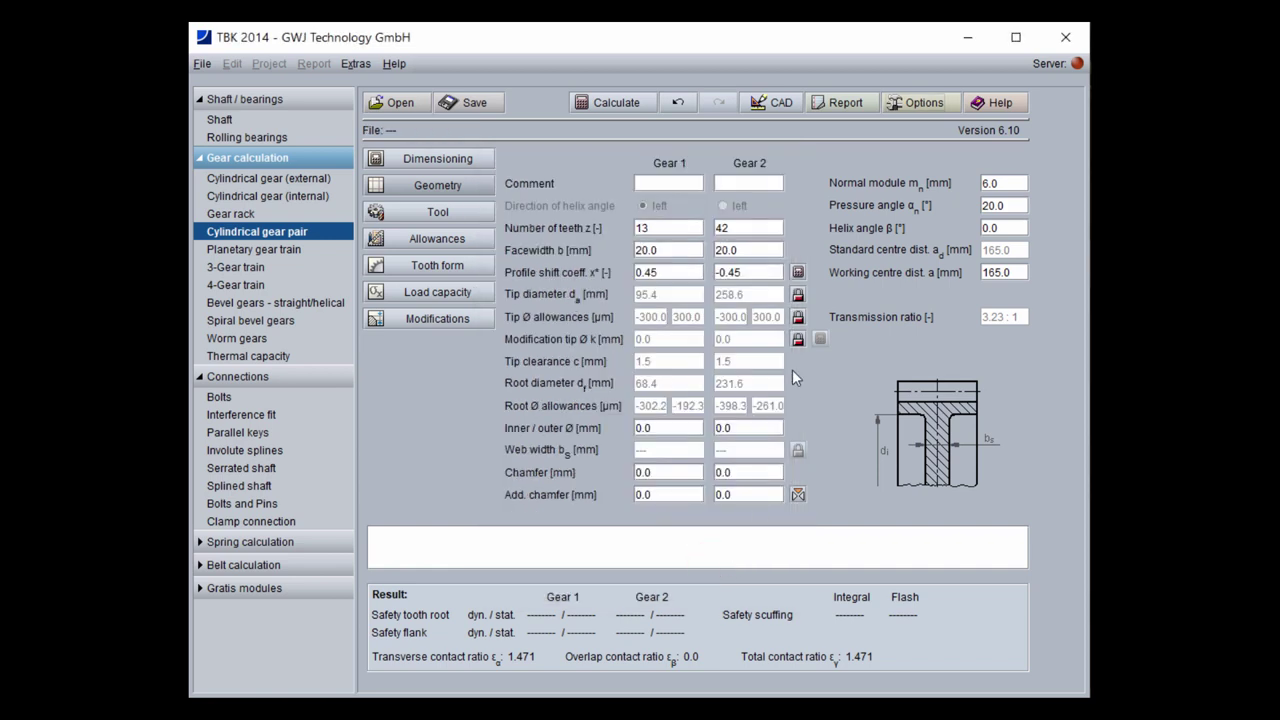
Set the number of teeth to 15 for gear 1 and 52 for gear 2
left_click(670, 228)
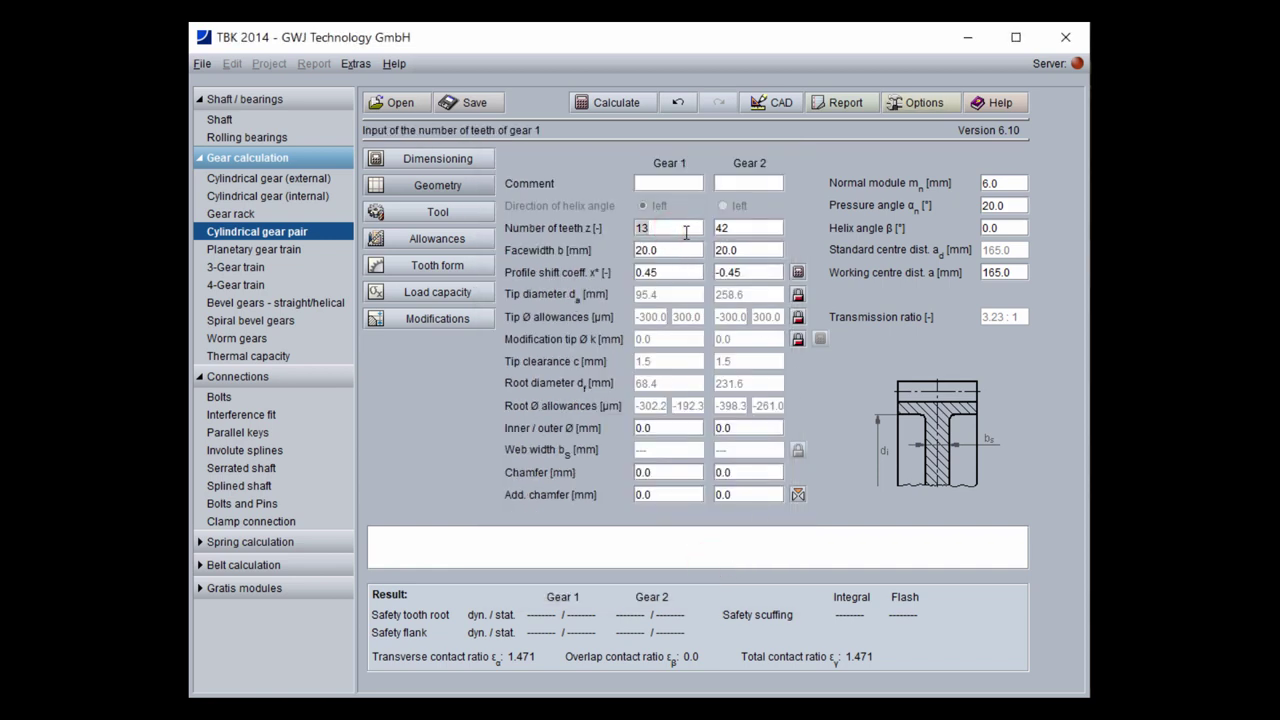
key("BackSpace")
type("5")
key("Return")
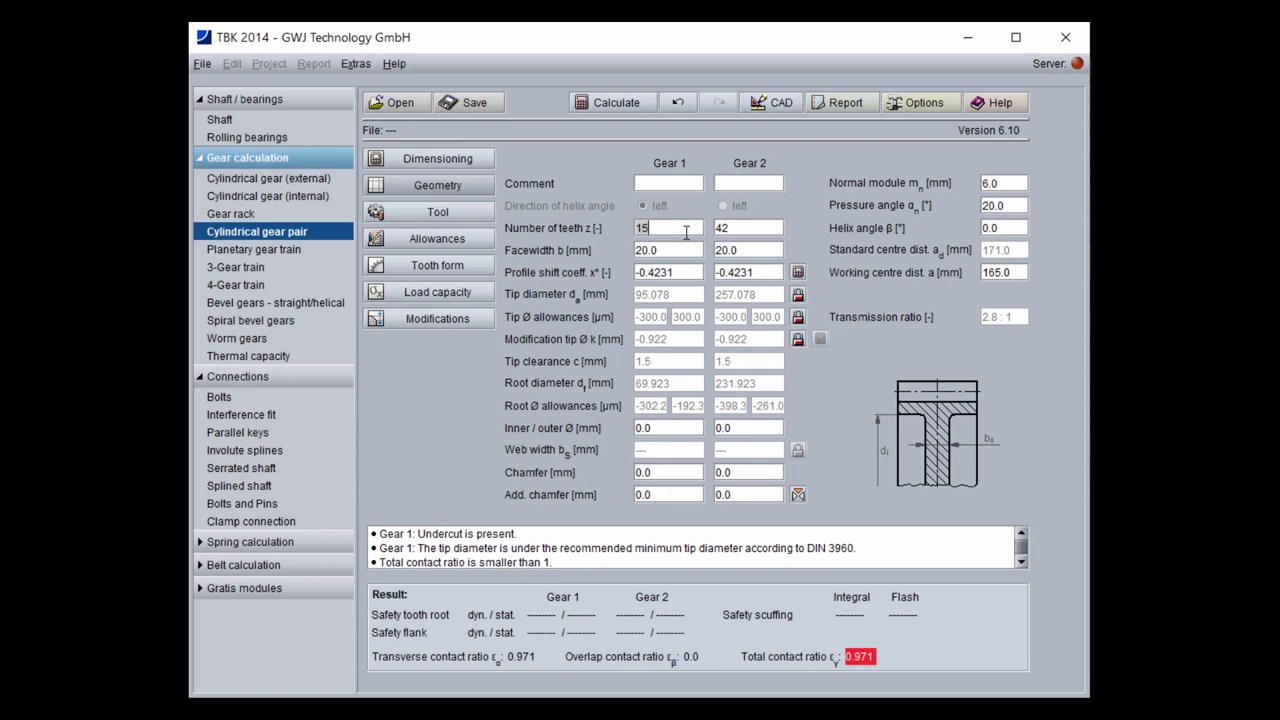
left_click(725, 232)
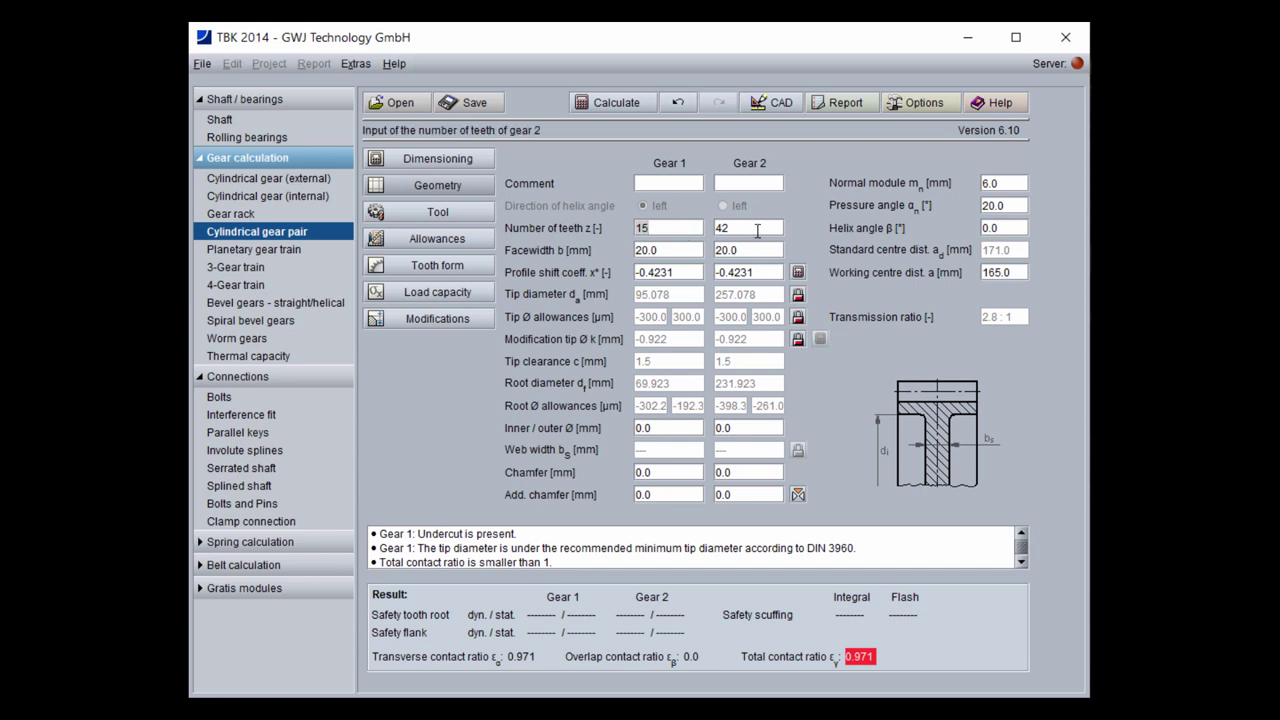
key("BackSpace")
key("BackSpace")
type("52")
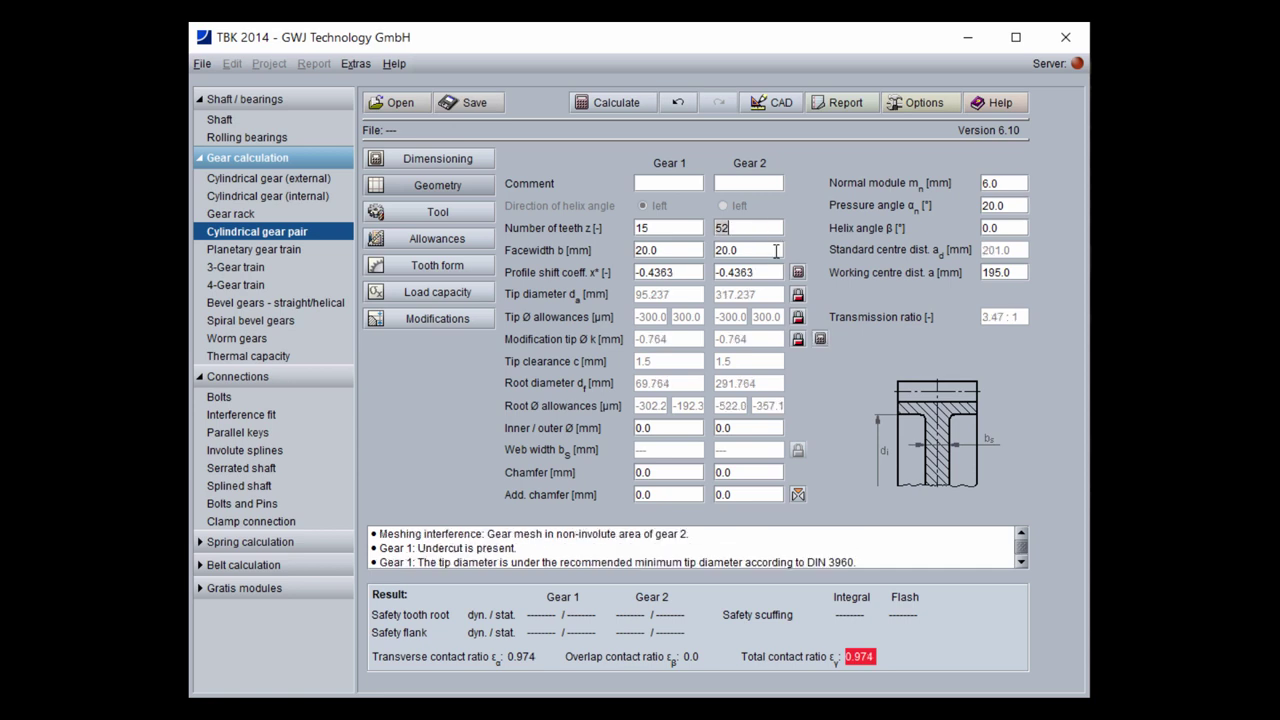
Try a normal module of 3.1234 mm and view its conversion to diametral and circular pitch
left_click(1006, 183)
left_click(1006, 183)
key("BackSpace")
key("BackSpace")
key("BackSpace")
type("3.1234")
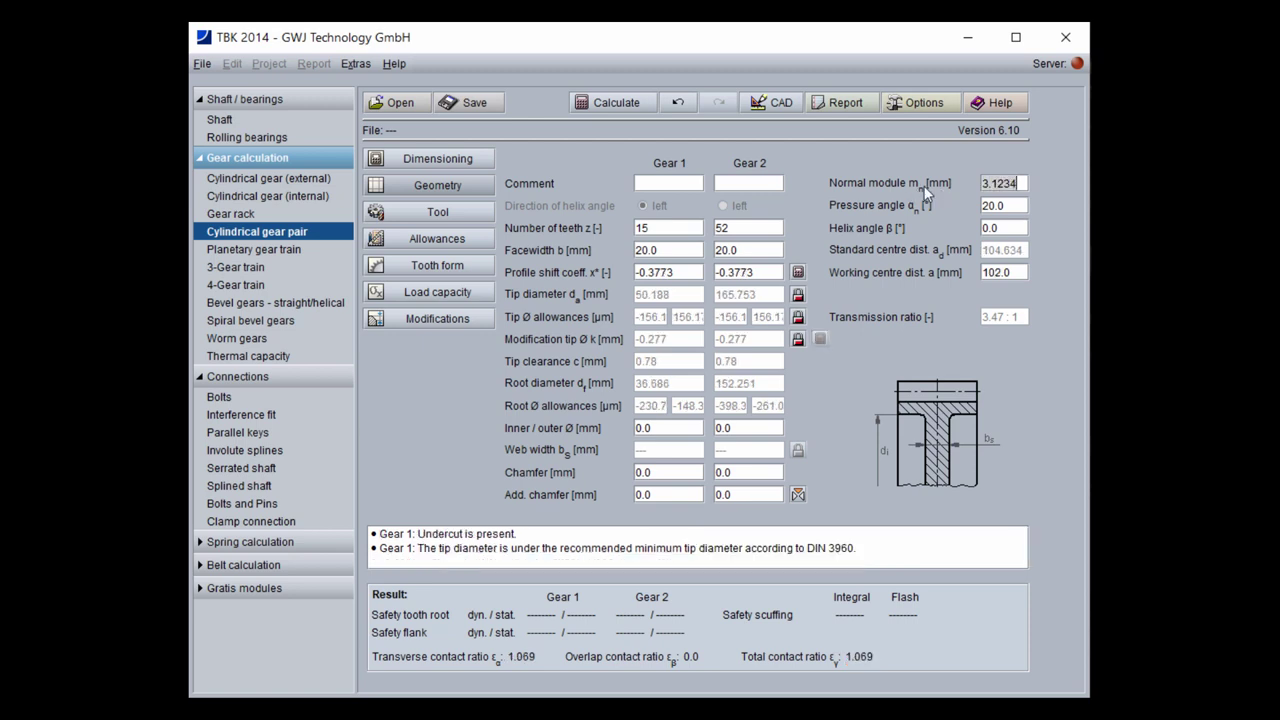
left_click(942, 181)
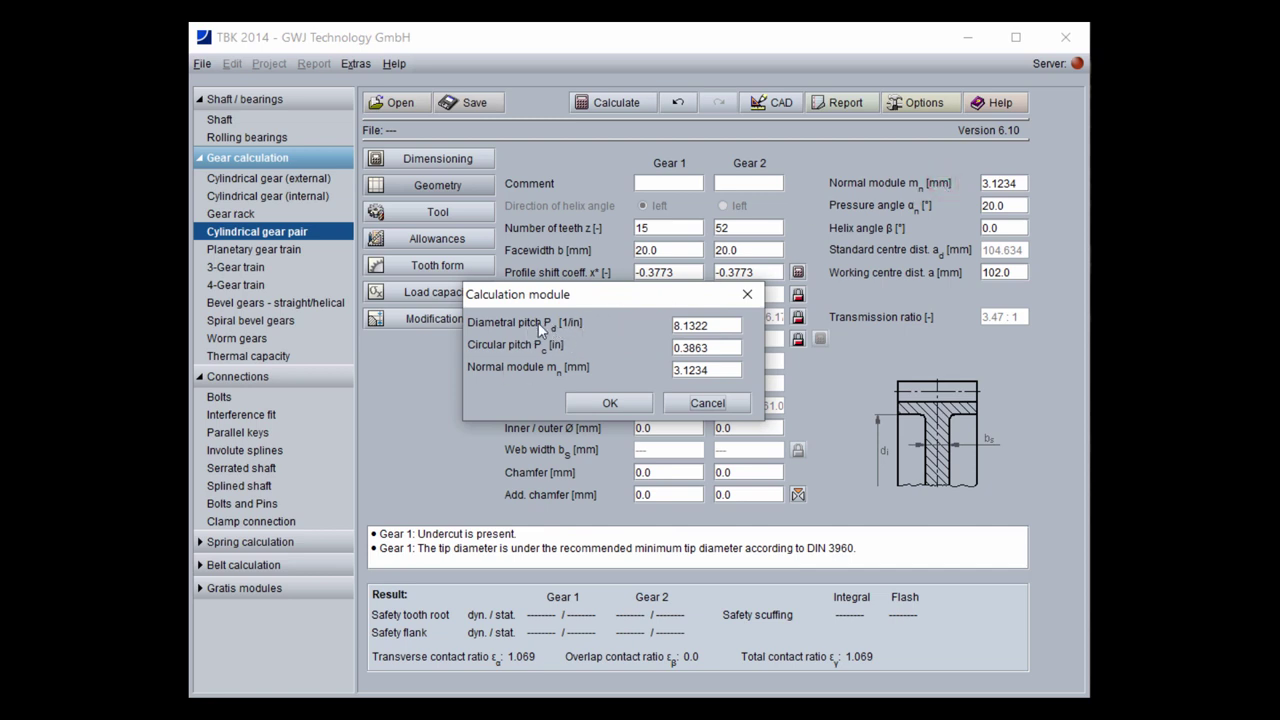
left_click(708, 404)
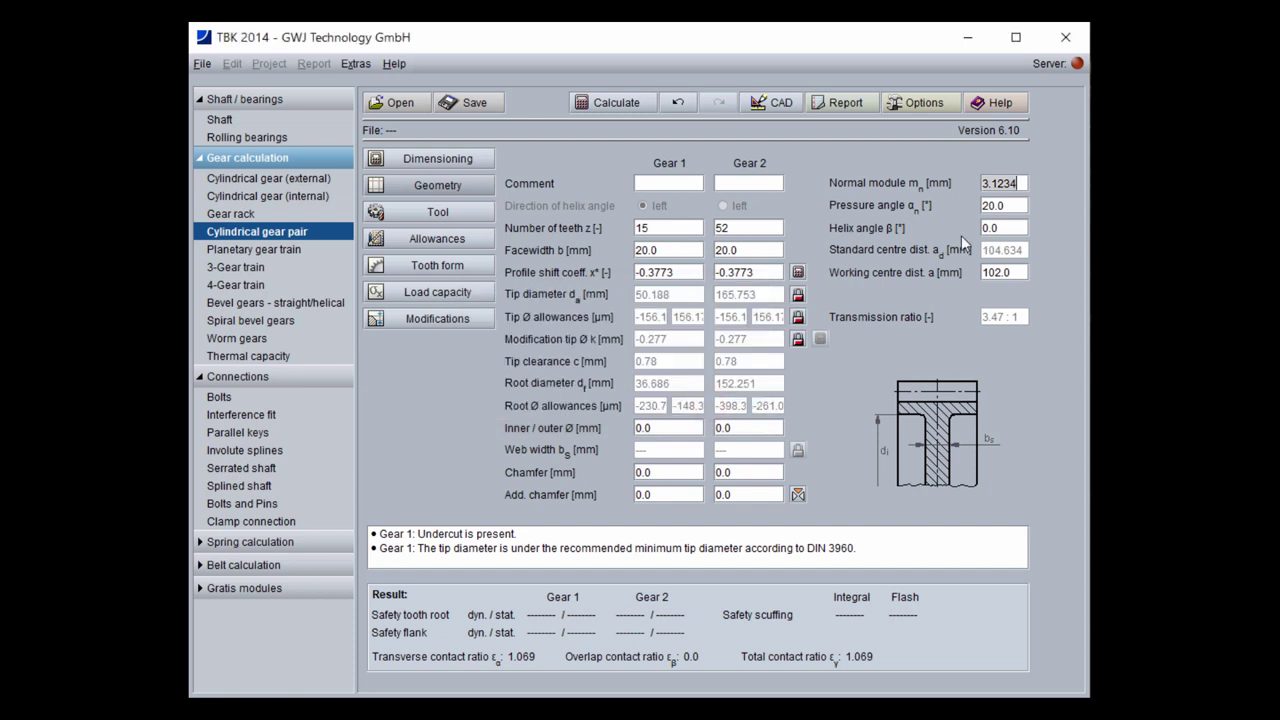
Set the normal module of the gear pair to 5 mm
key("BackSpace")
key("BackSpace")
key("BackSpace")
key("BackSpace")
key("BackSpace")
key("BackSpace")
type("5")
key("Return")
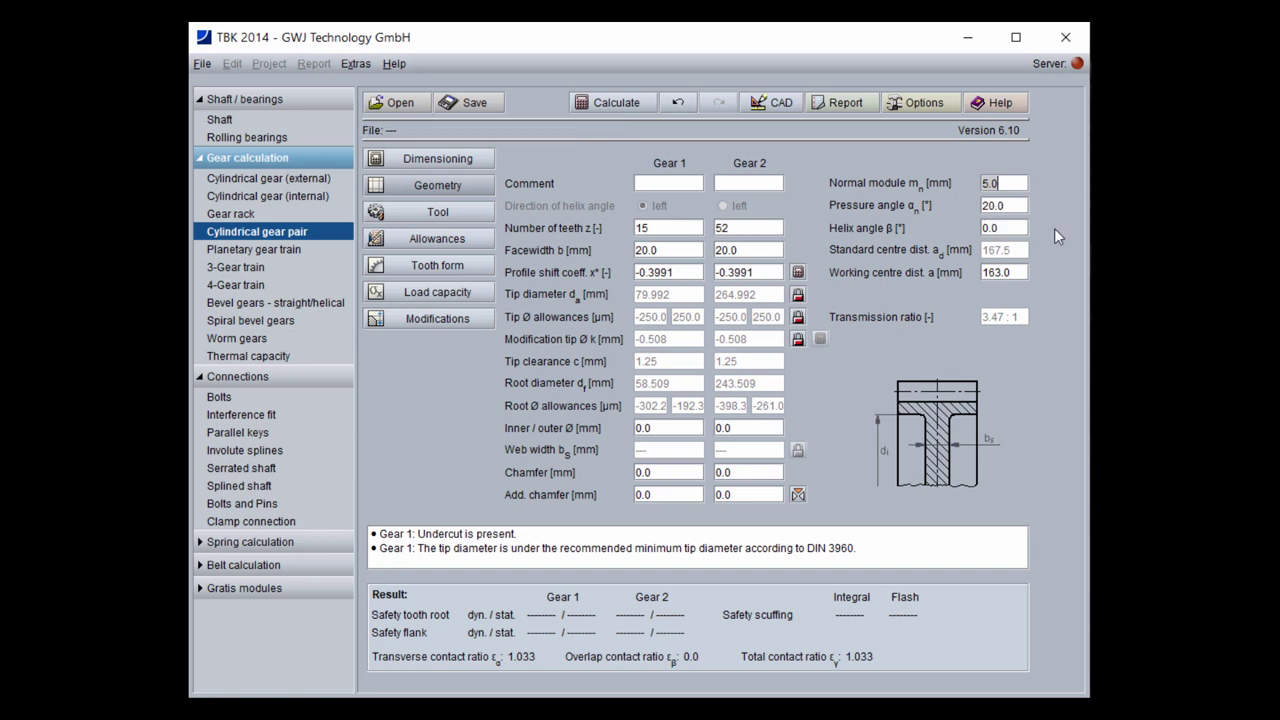
Try a helix angle of 12°, viewing its degree, minute and second conversion, and reset the angle to 0°
left_click(1006, 228)
key("BackSpace")
key("BackSpace")
key("BackSpace")
type("12")
key("Return")
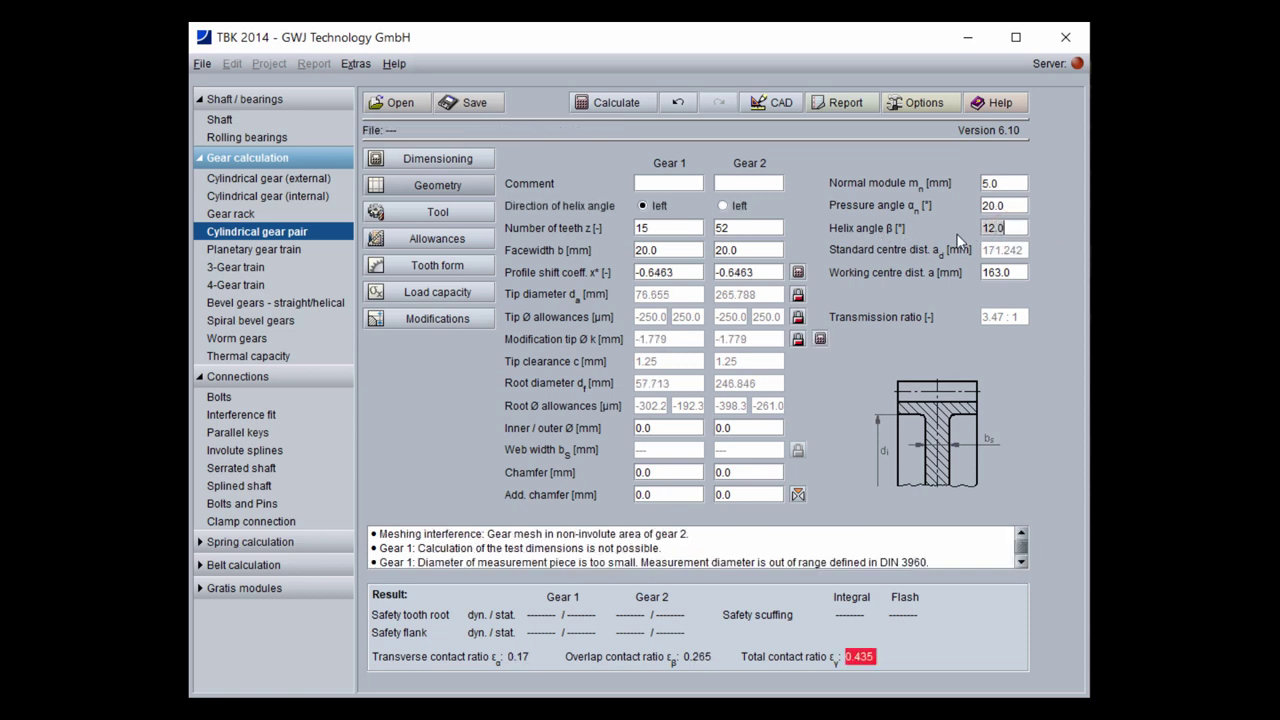
double_click(901, 226)
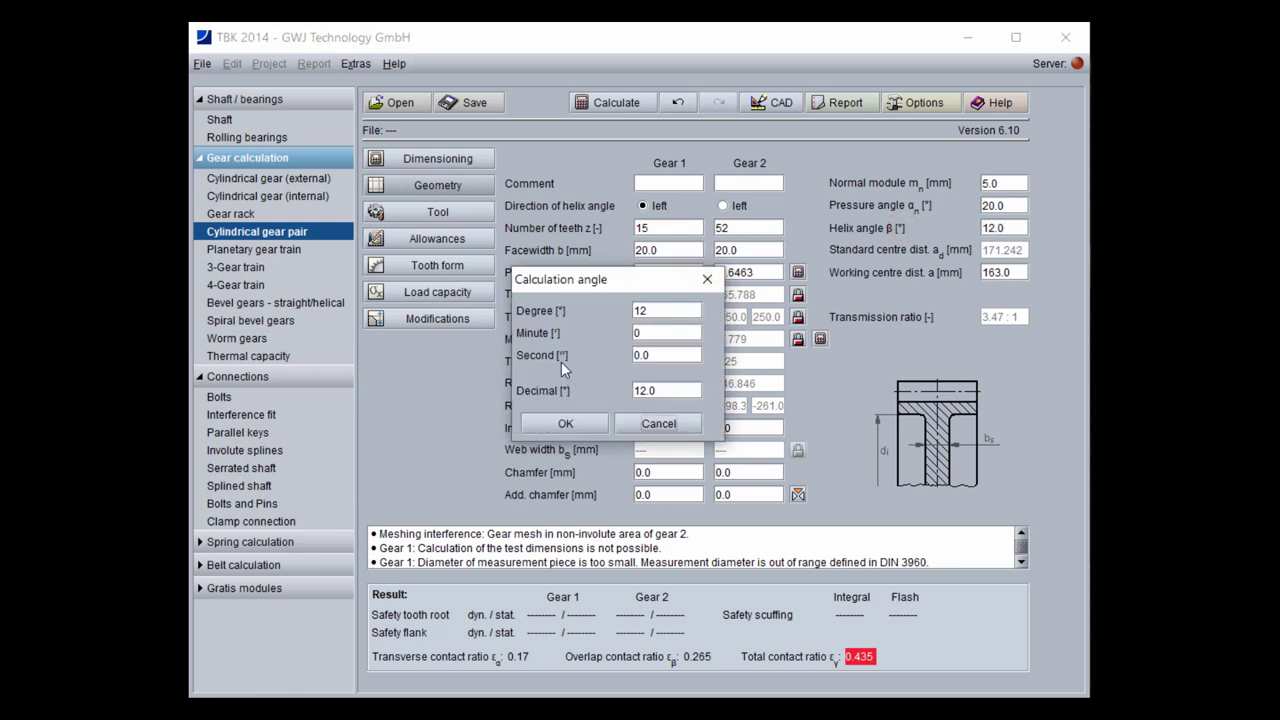
left_click(648, 428)
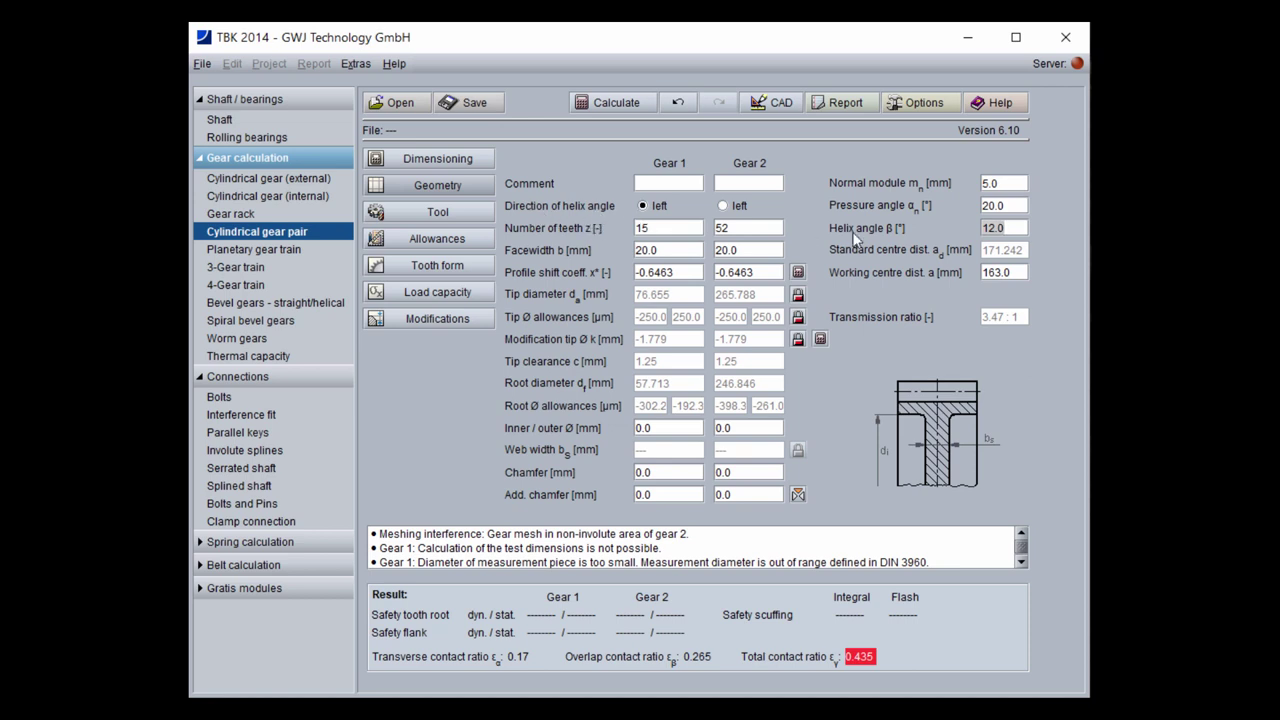
type("0.0")
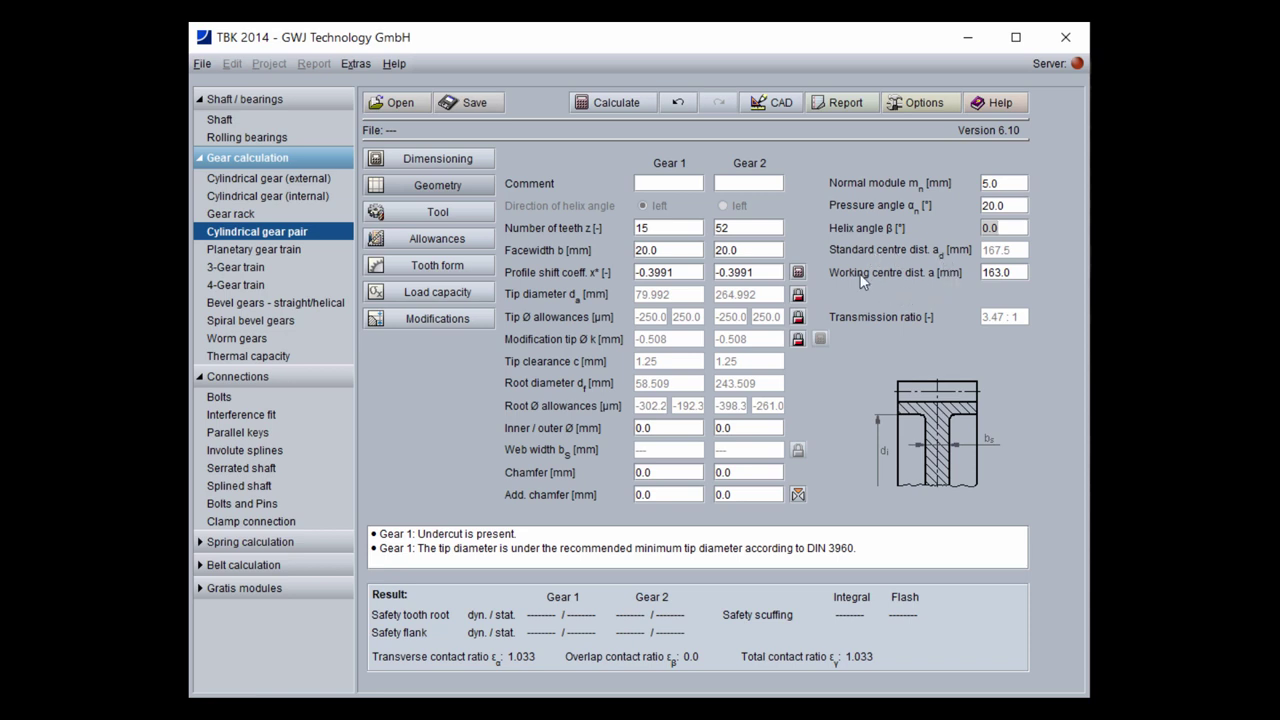
Set the working centre distance to the standard value of 167.5 mm
left_click(1020, 272)
key("BackSpace")
key("BackSpace")
key("BackSpace")
key("BackSpace")
key("BackSpace")
key("Return")
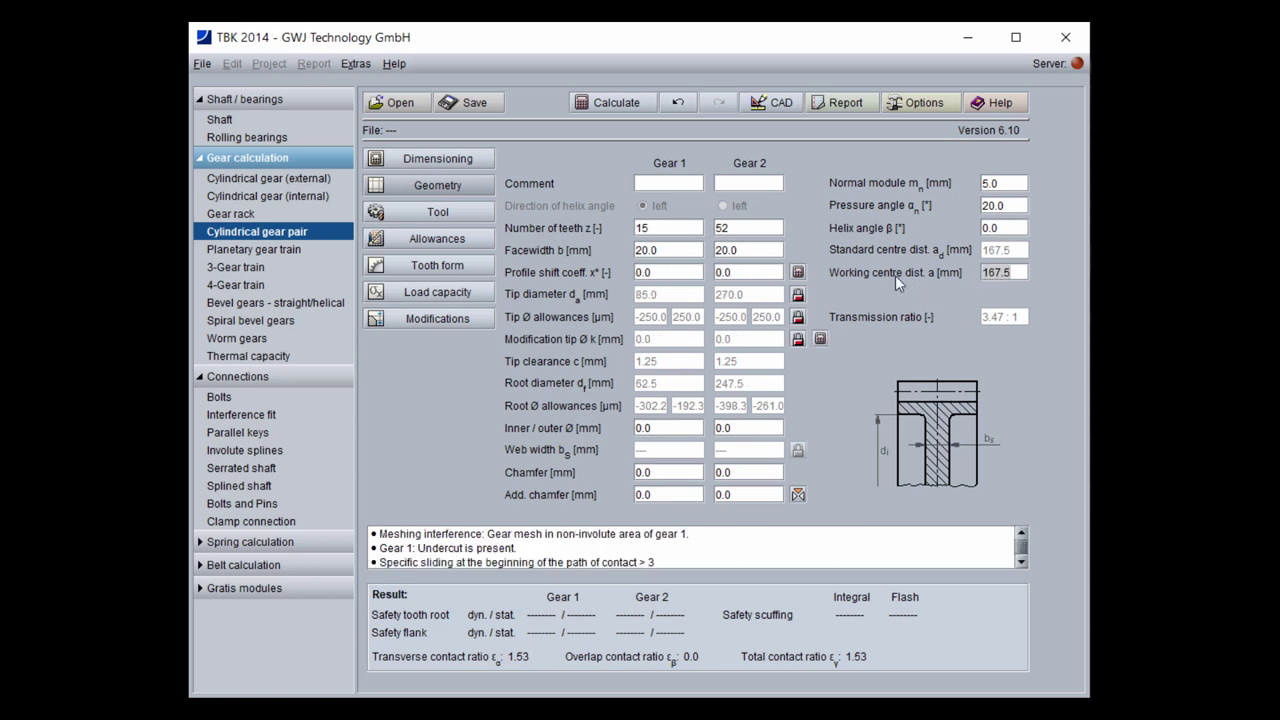
Try a profile shift coefficient of -0.5 for gear 1
left_click(671, 275)
key("BackSpace")
key("BackSpace")
key("BackSpace")
type("-0,5")
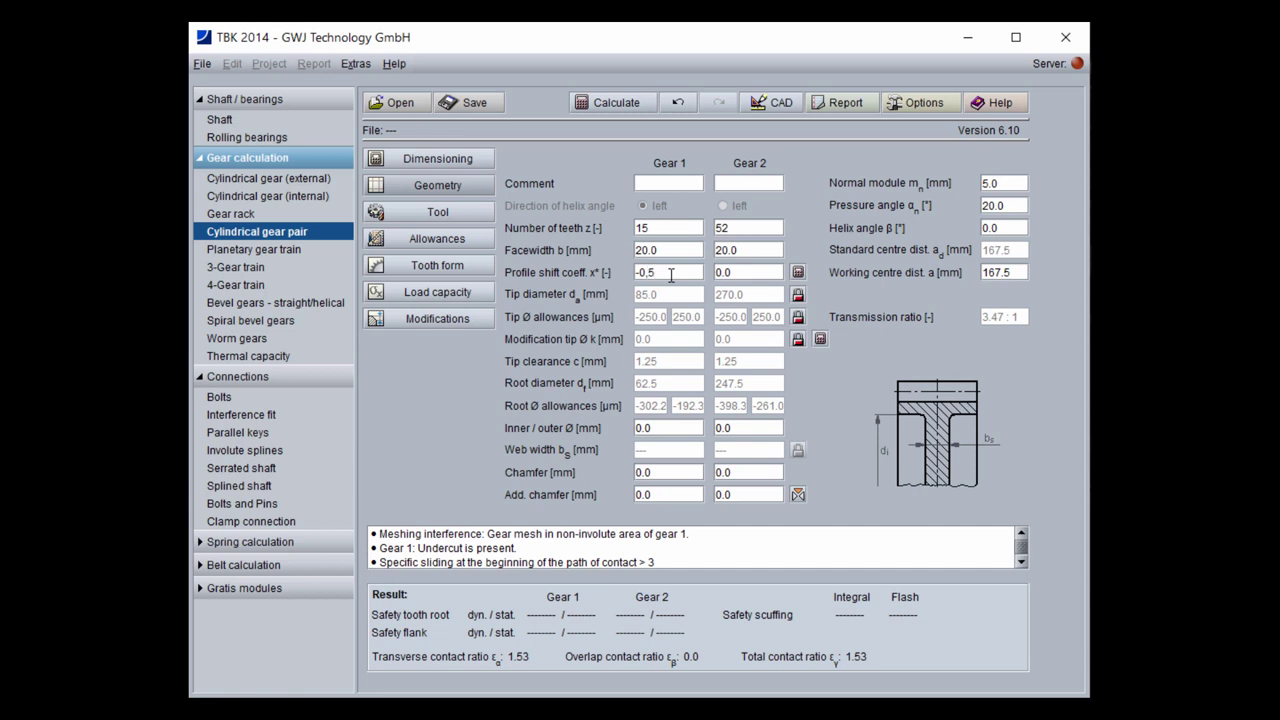
key("Return")
Change the profile shift coefficient of gear 1 to 0.5
key("BackSpace")
key("BackSpace")
key("BackSpace")
key("BackSpace")
key("Return")
key("BackSpace")
key("BackSpace")
key("BackSpace")
type("0,5")
key("Return")
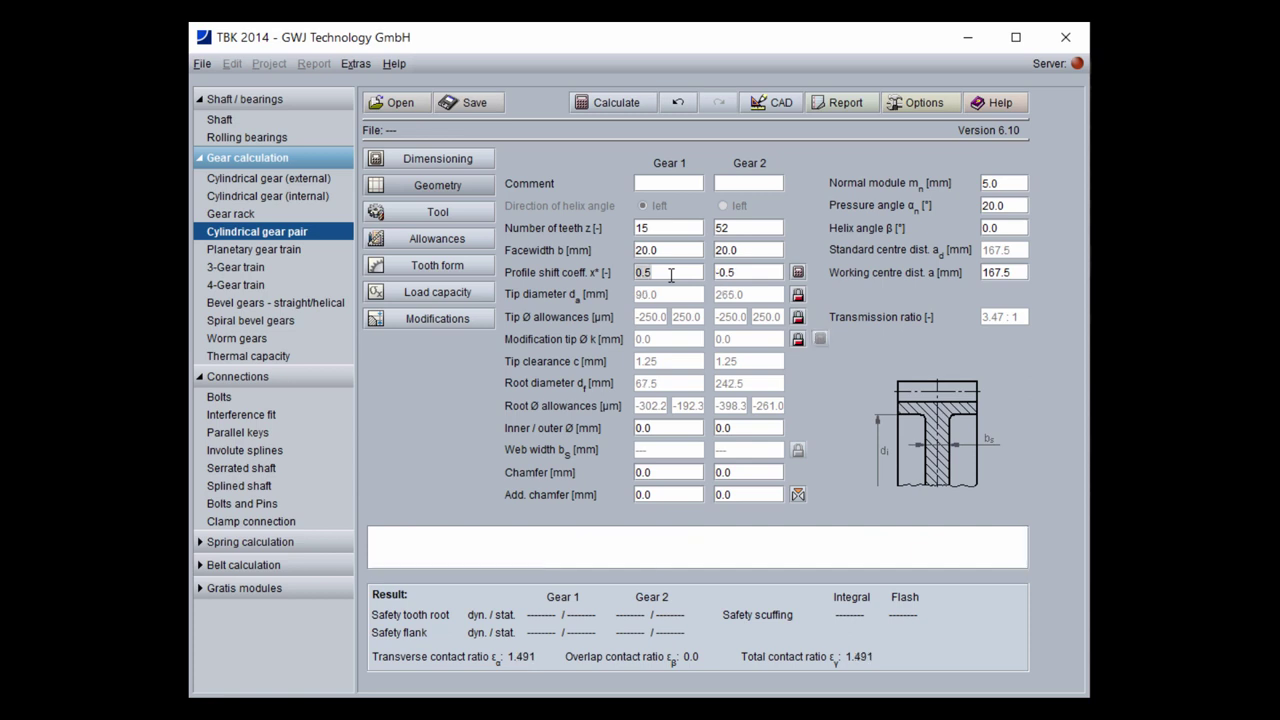
Compare the meshing teeth in the detailed tooth form view by undoing and redoing the profile shift change, leaving it undone
left_click(474, 272)
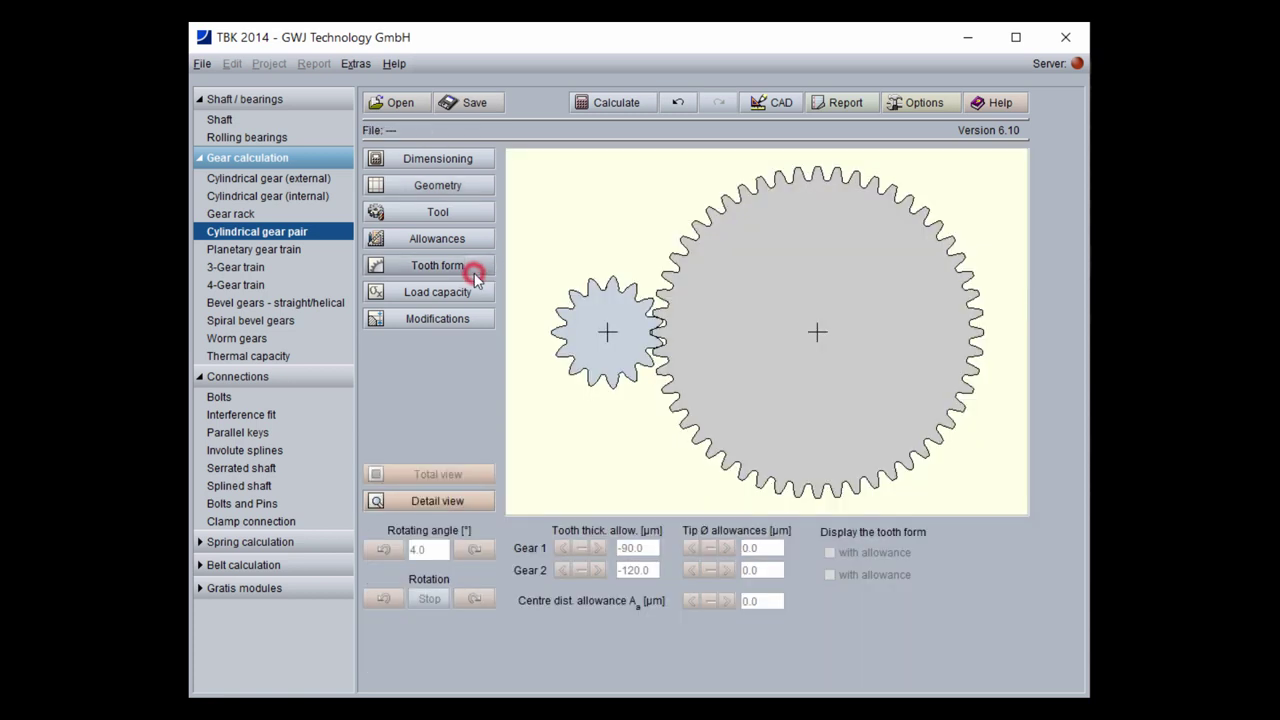
left_click(452, 506)
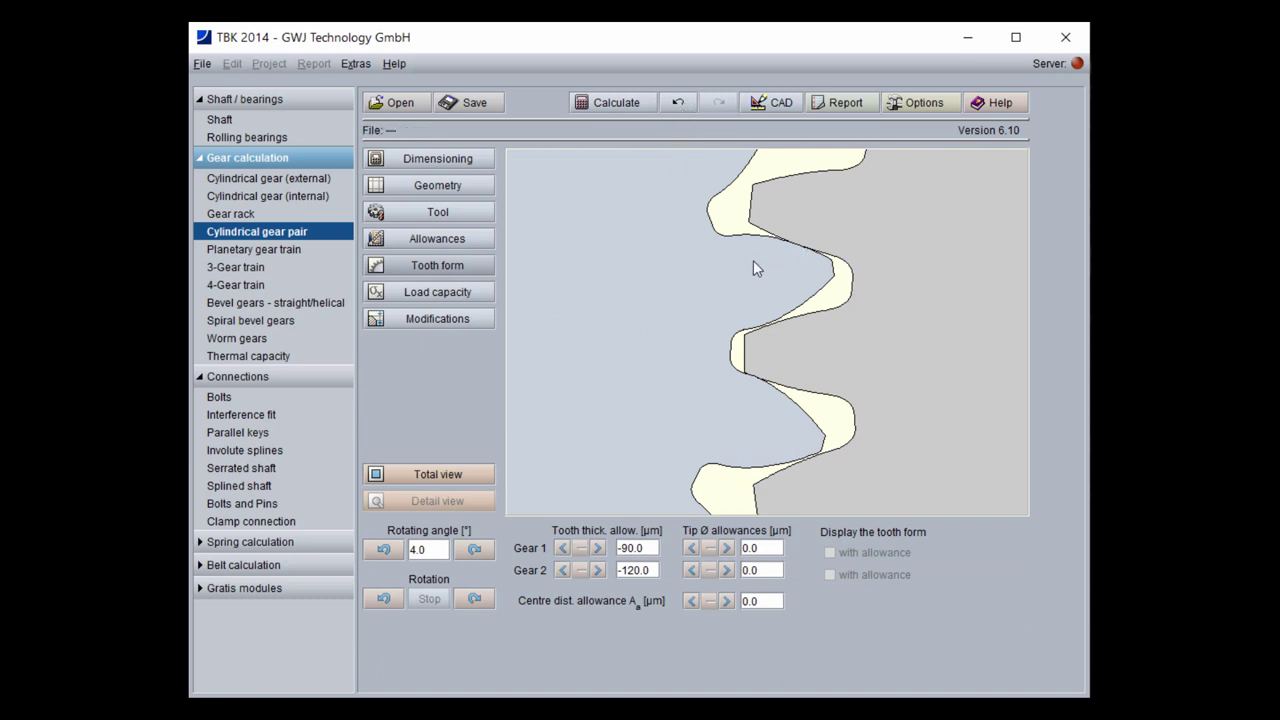
left_click(676, 103)
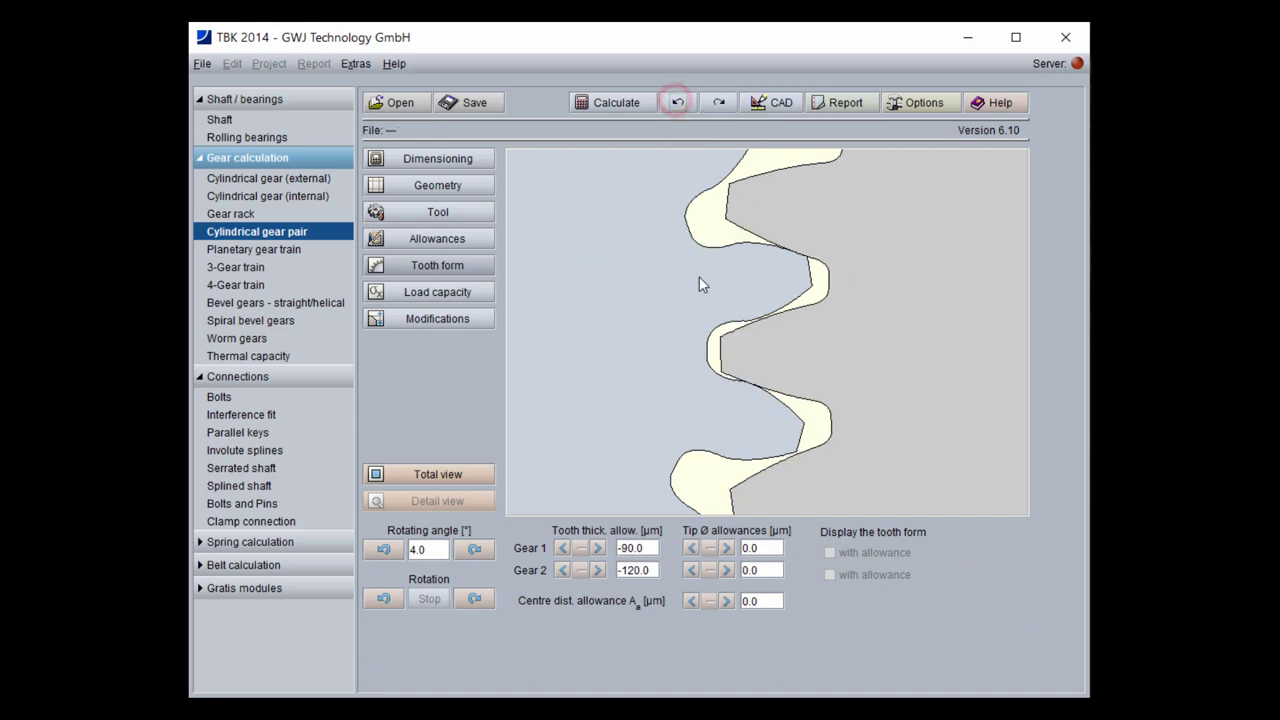
left_click(680, 103)
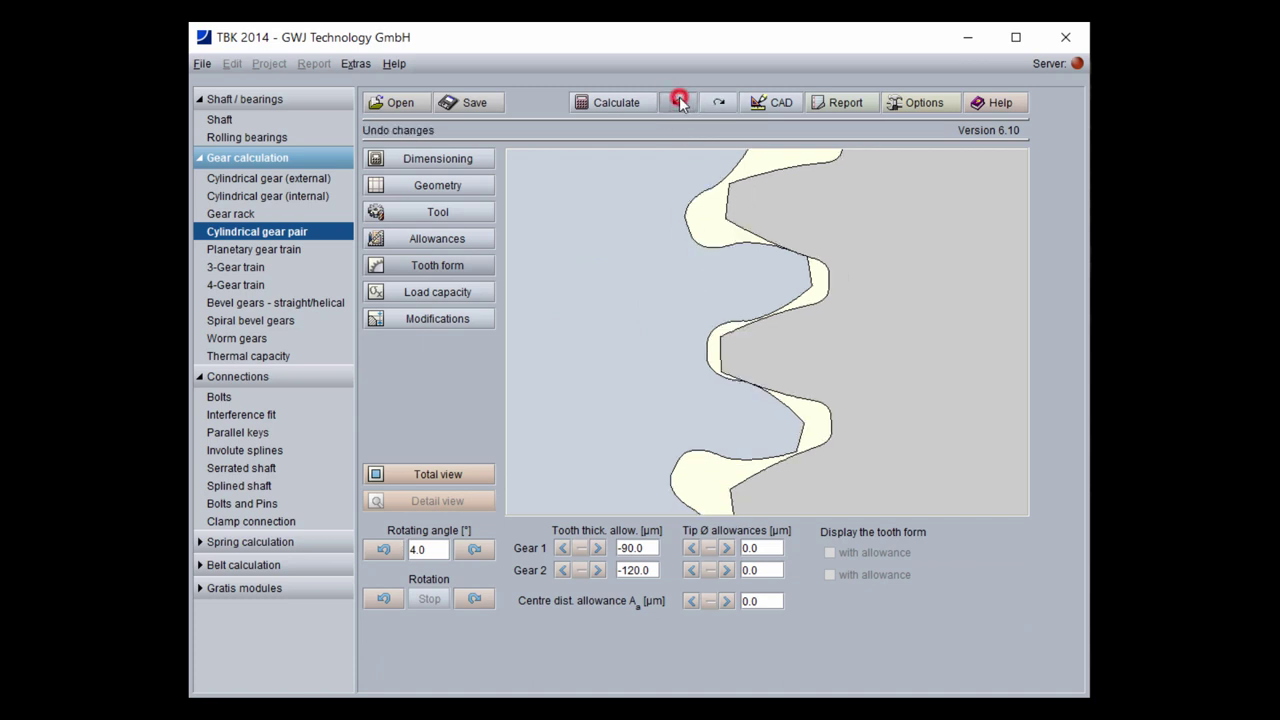
left_click(718, 102)
left_click(718, 102)
left_click(684, 102)
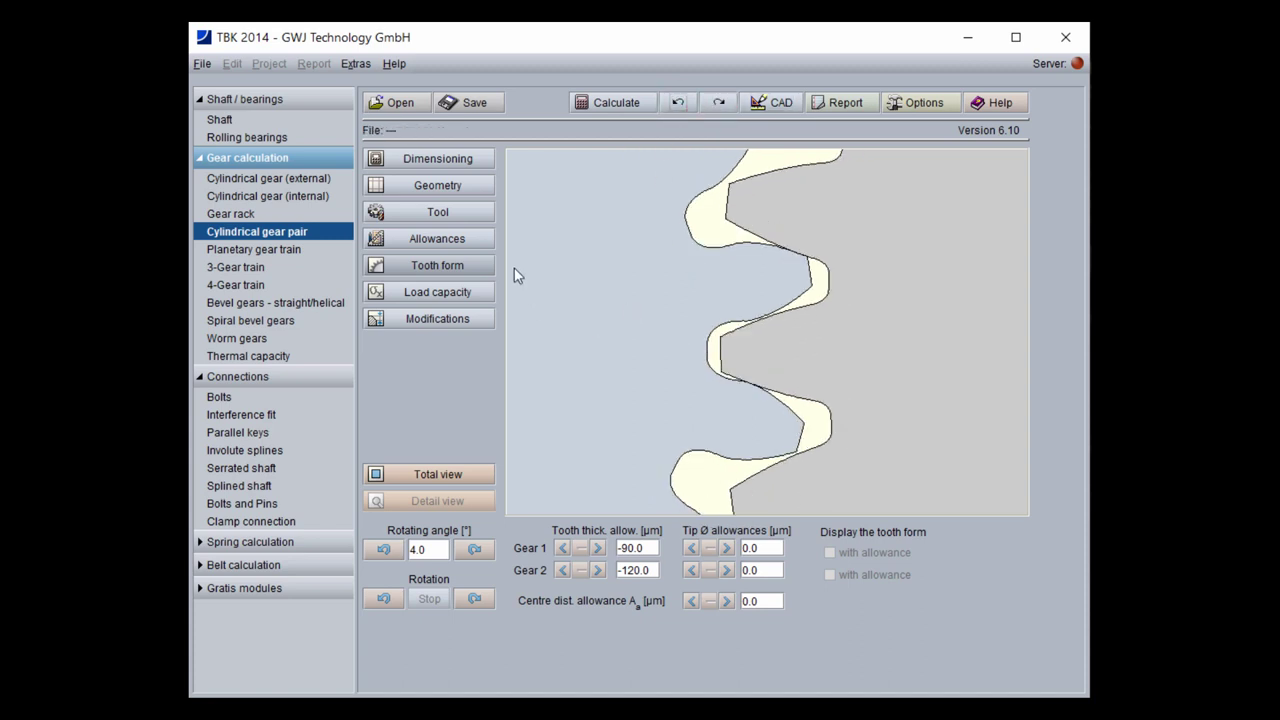
Return to the geometry data and set the working centre distance to 170 mm
left_click(466, 188)
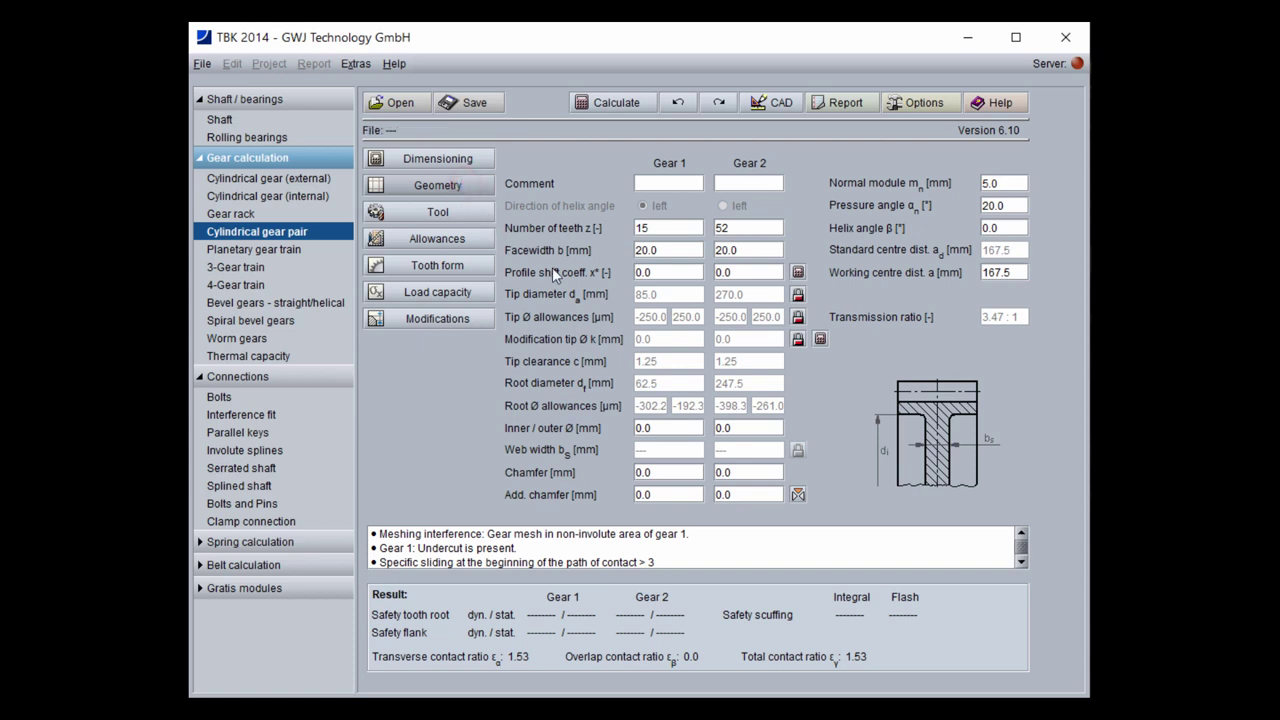
double_click(1003, 272)
type("170")
key("Return")
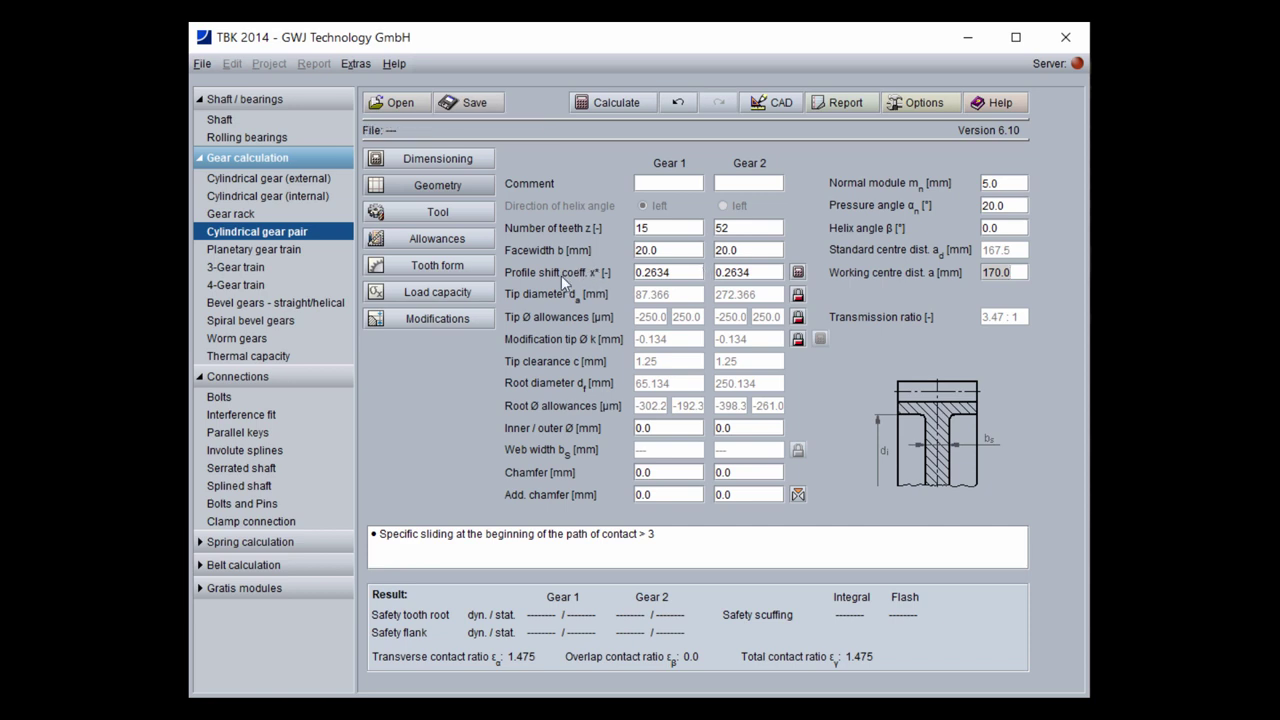
Unlock the sum of the profile shift coefficients in the profile shift calculation and accept it
left_click(800, 273)
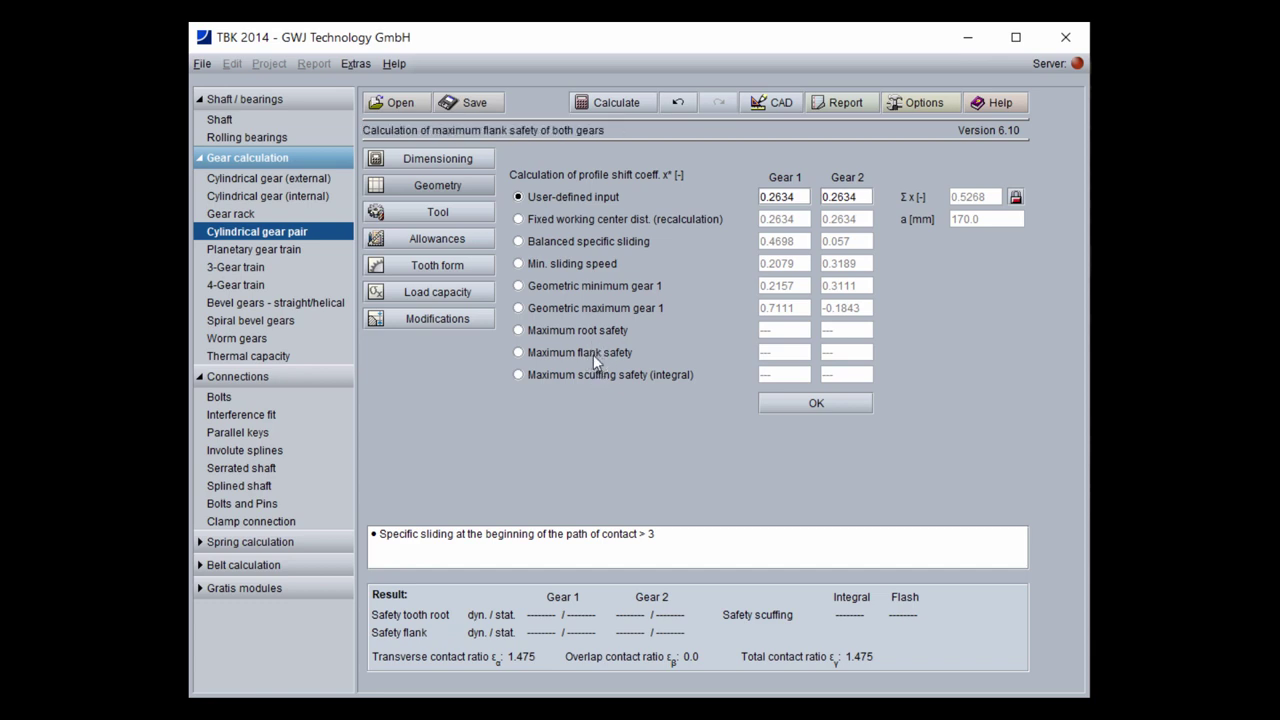
left_click(1015, 197)
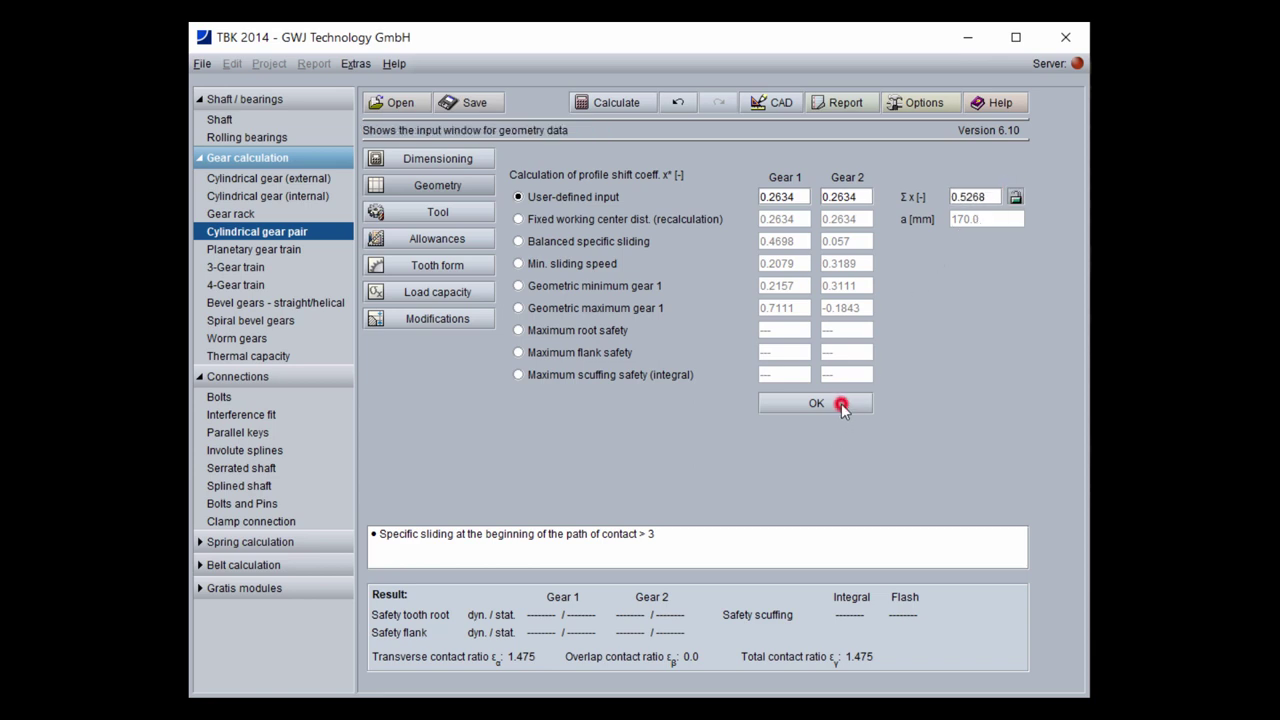
left_click(841, 403)
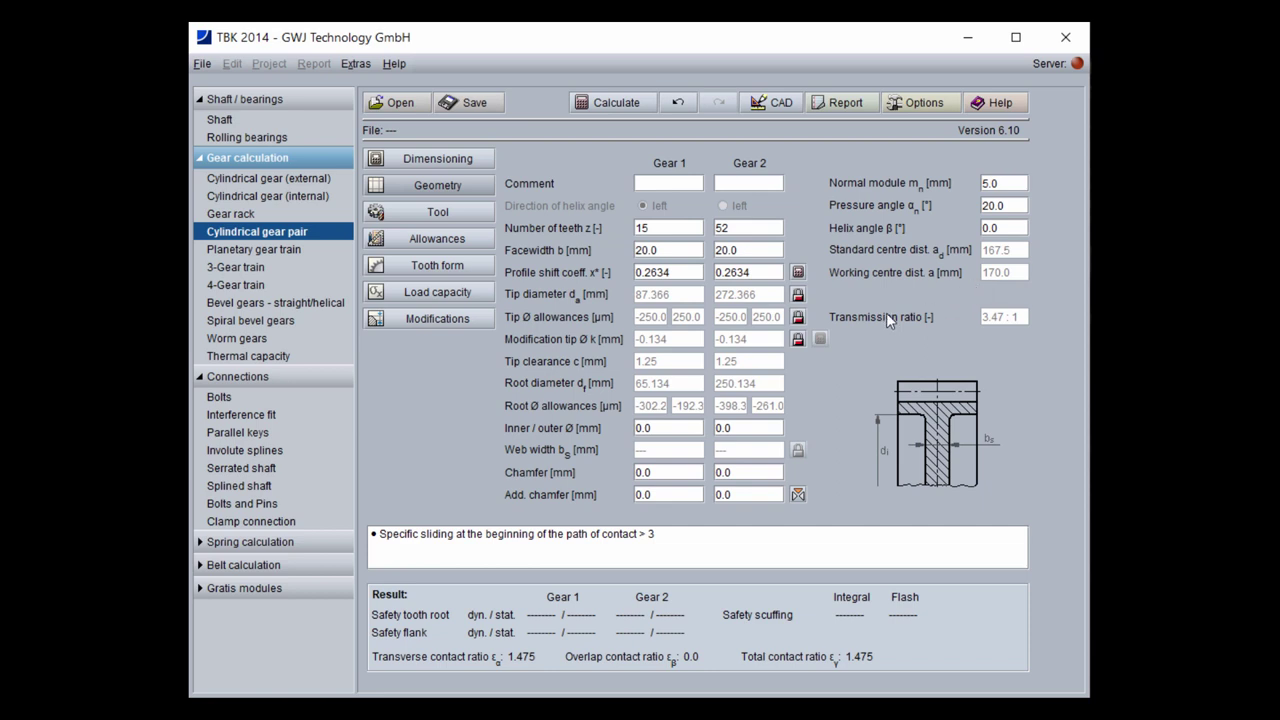
Set the profile shift coefficient of gear 1 to 0.5 with the sum unlocked
left_click(684, 272)
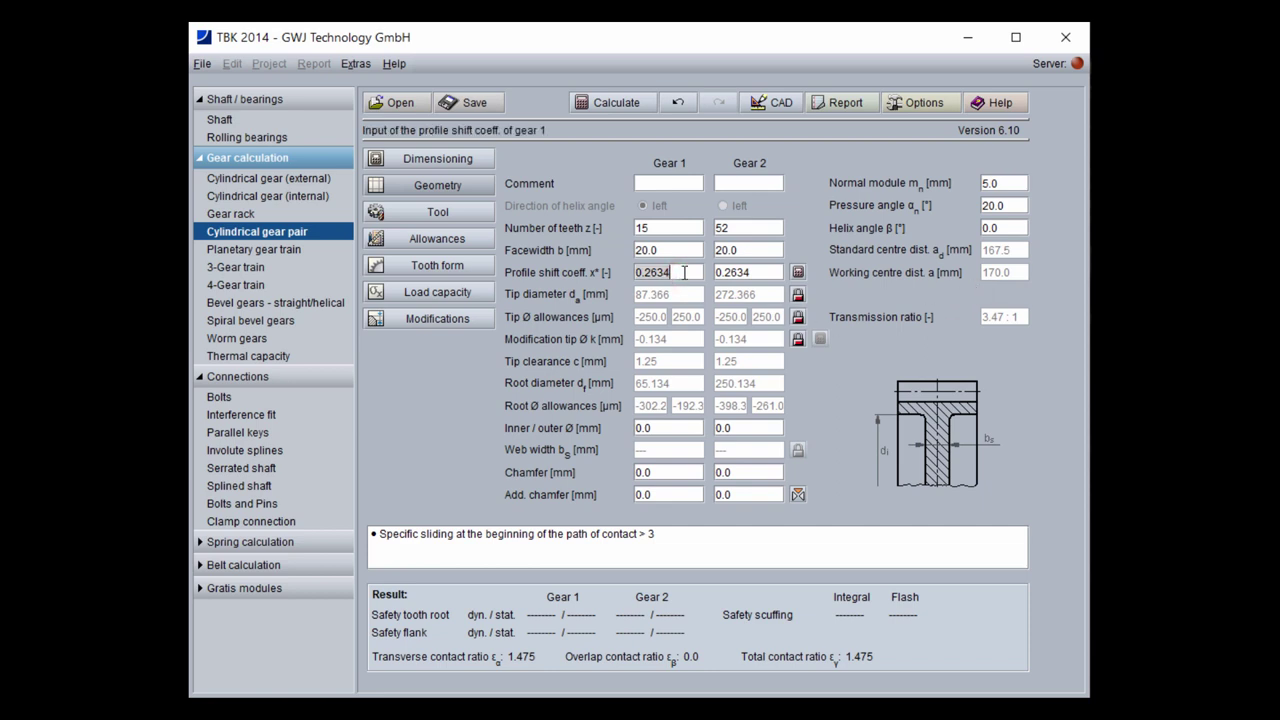
key("BackSpace")
key("BackSpace")
key("BackSpace")
key("BackSpace")
key("BackSpace")
key("BackSpace")
type("0.5")
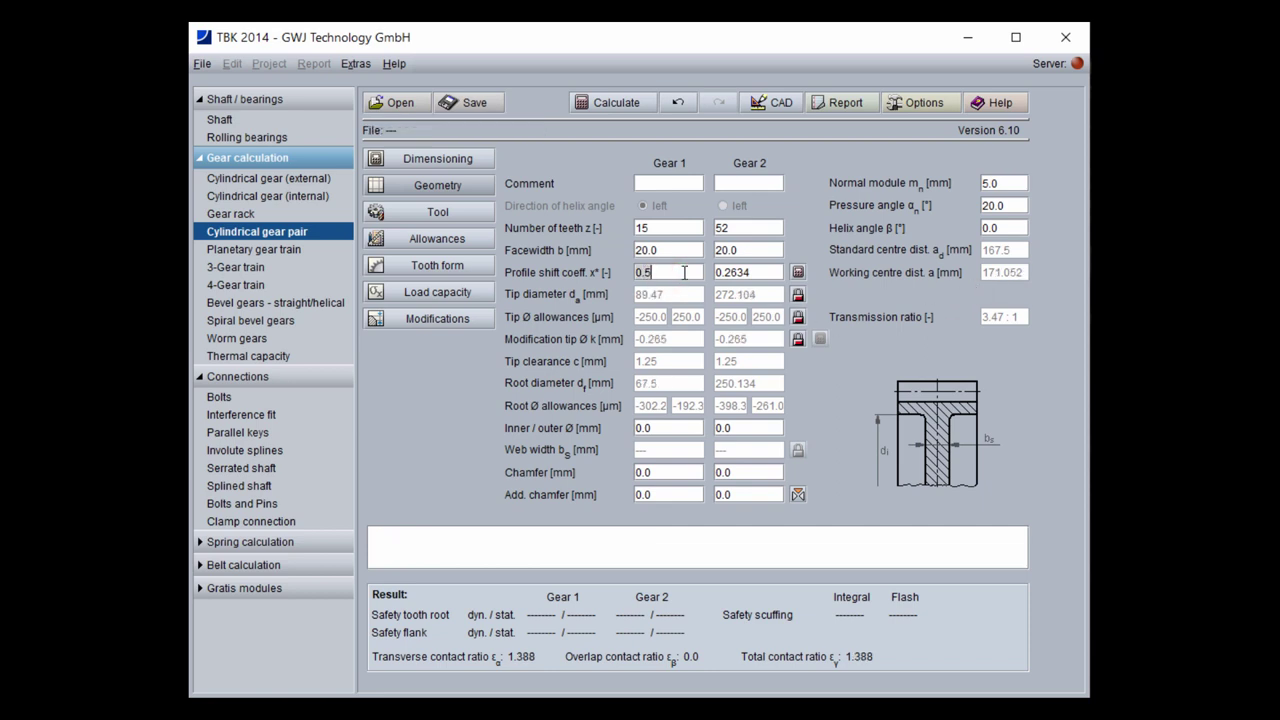
Set the profile shift coefficient of gear 2 to 0.5
left_click(758, 272)
key("BackSpace")
key("BackSpace")
key("BackSpace")
key("BackSpace")
key("BackSpace")
key("BackSpace")
type("0.5")
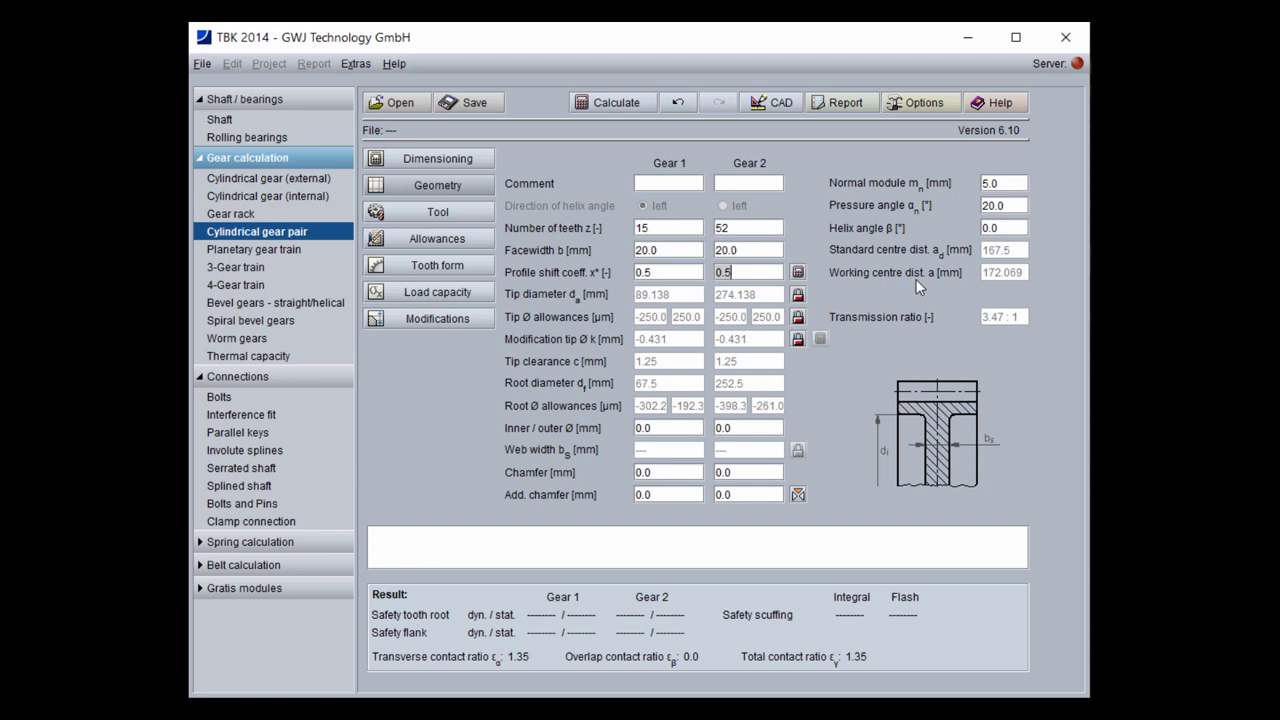
Apply balanced specific sliding with the sum of the profile shift coefficients locked, and set the working centre distance to 168.0 mm
left_click(797, 272)
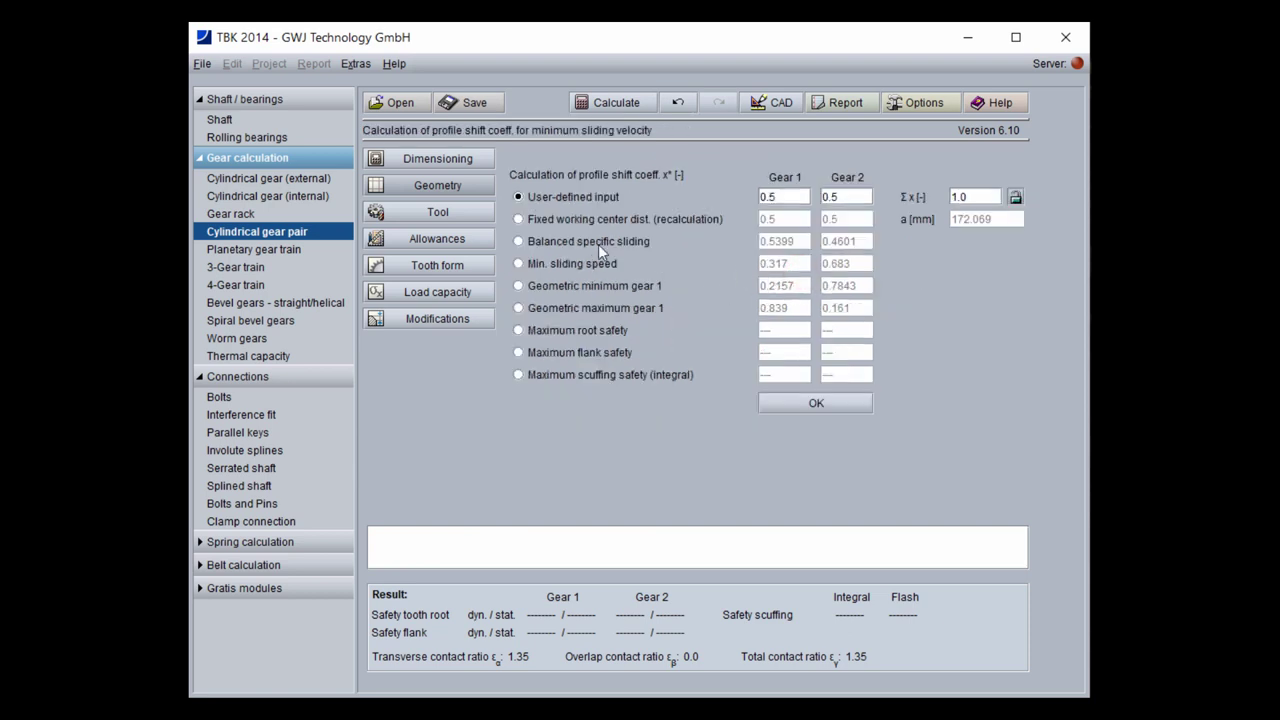
left_click(1016, 198)
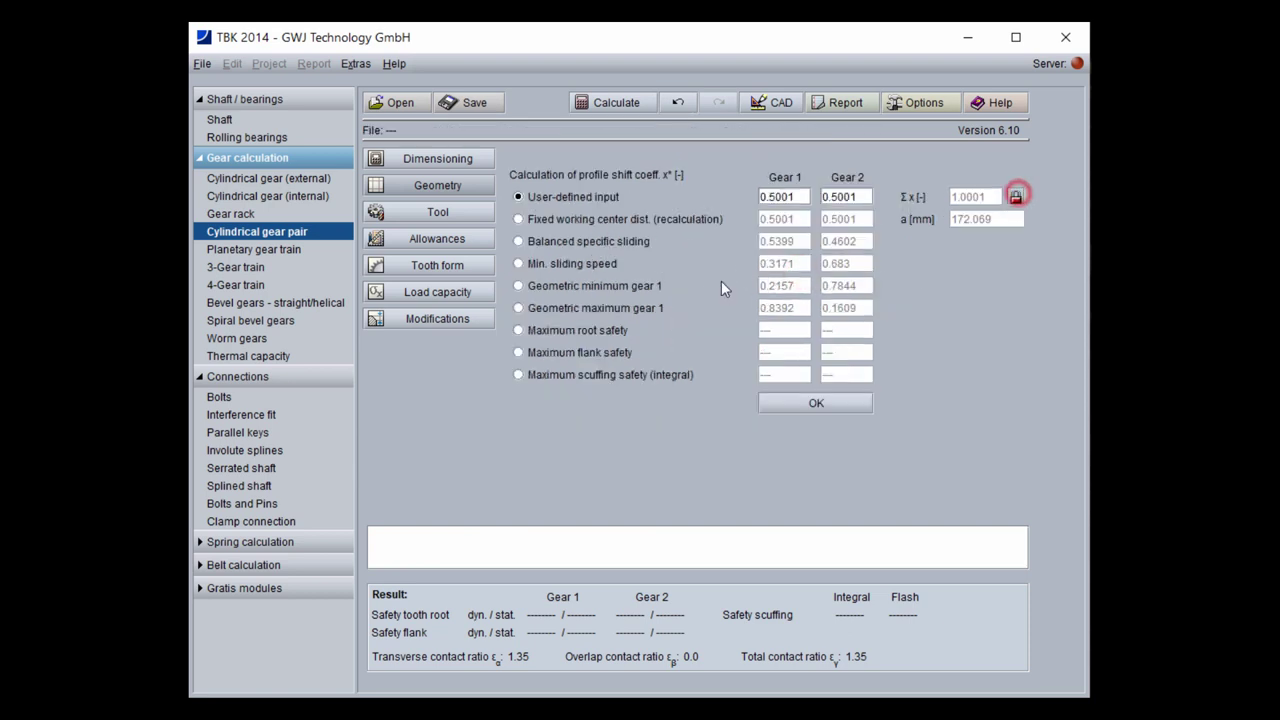
left_click(606, 241)
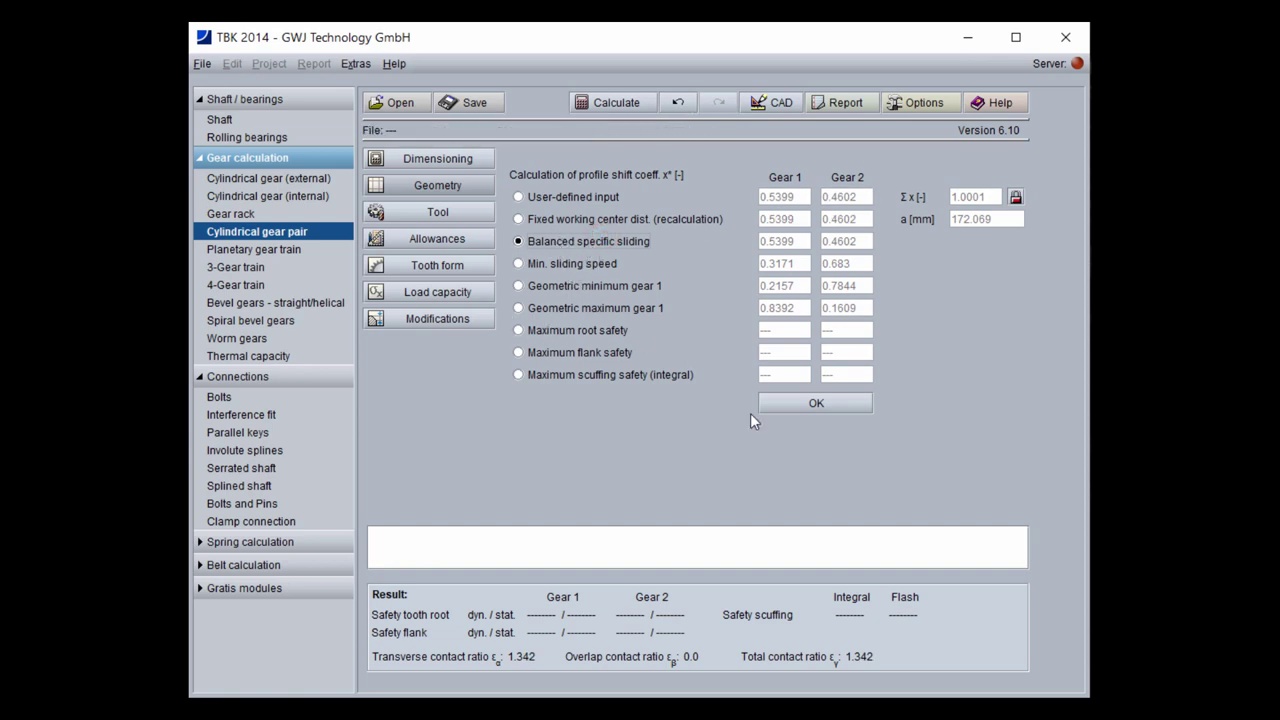
left_click(790, 410)
left_click(1014, 281)
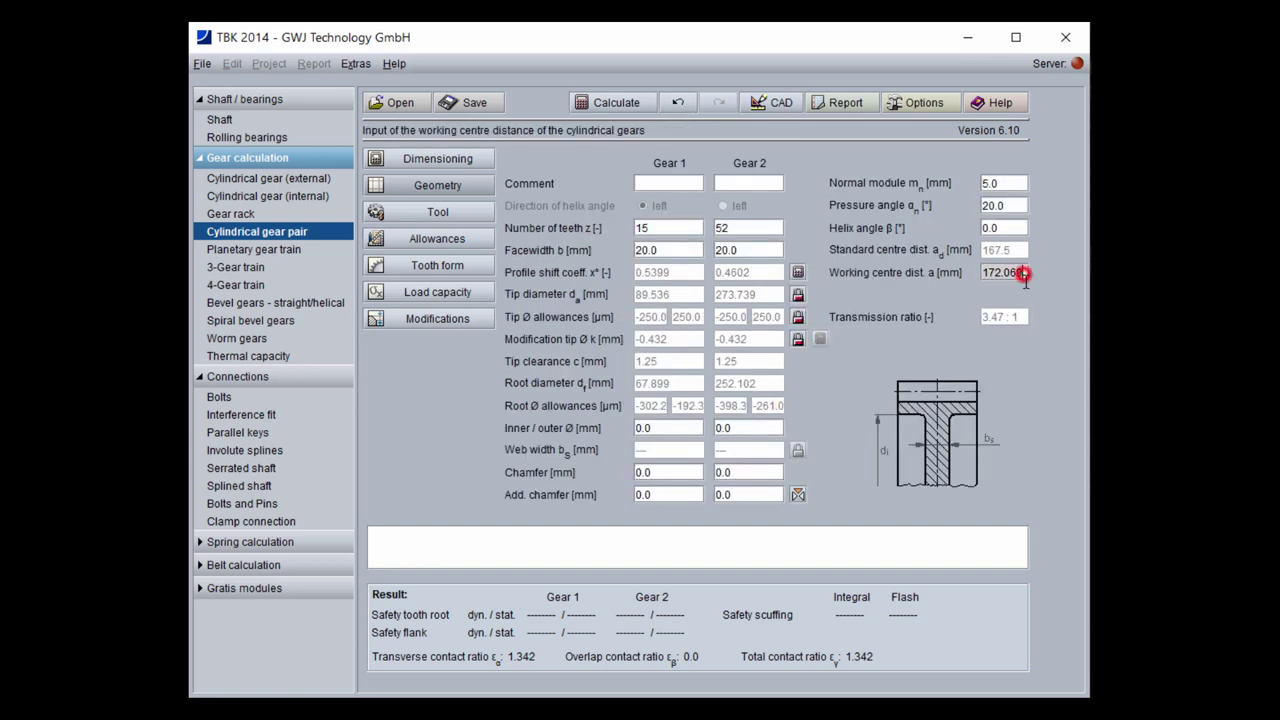
type("168.0")
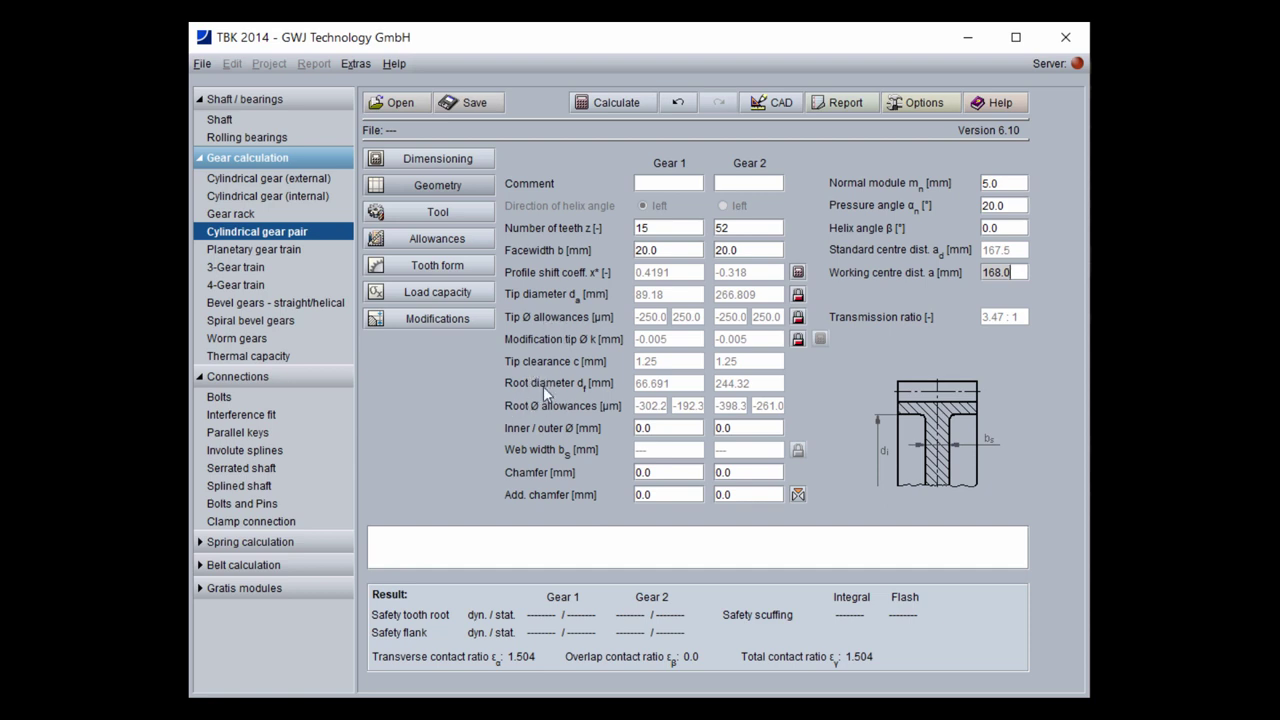
Unlock the tip diameter allowances and set the upper allowance of both gears to 0.0 µm
left_click(797, 316)
left_click(697, 317)
type("0")
left_click(770, 317)
type("0.0")
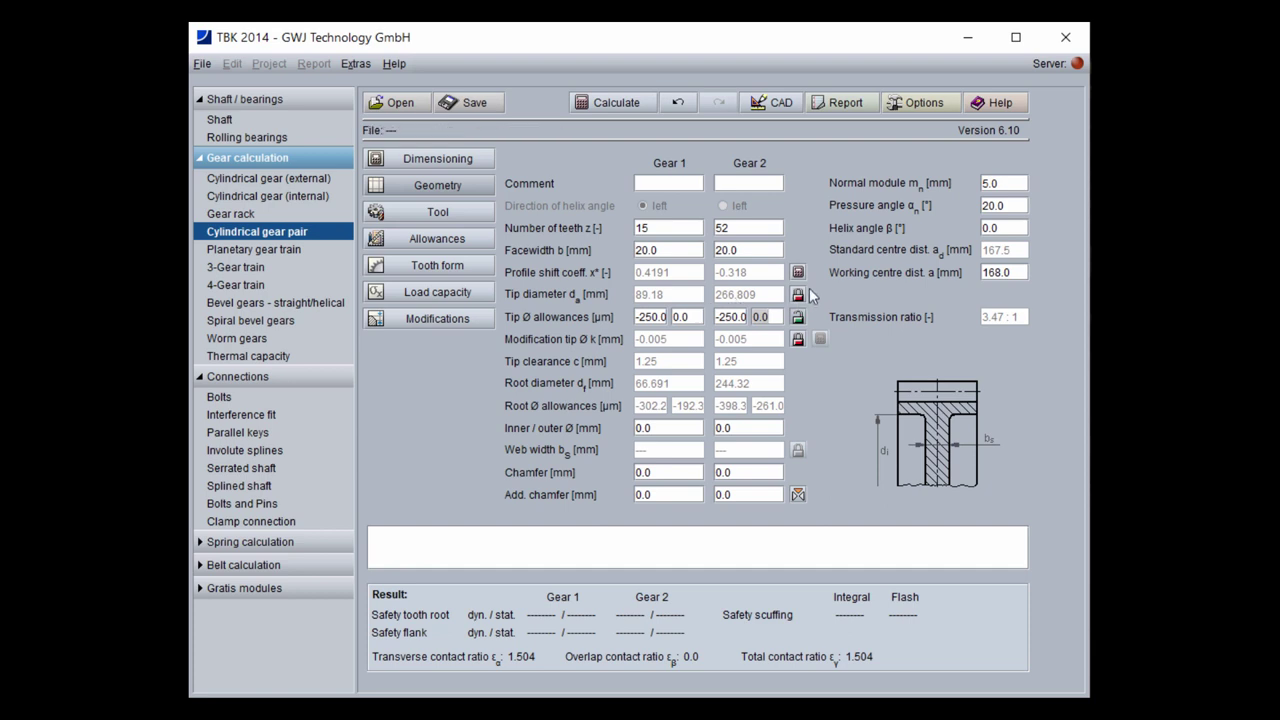
Try user-defined tip diameters of 89.0 mm for gear 1 and 266 mm for gear 2, and lock the tip diameters again
left_click(797, 294)
left_click(674, 294)
type("89.0")
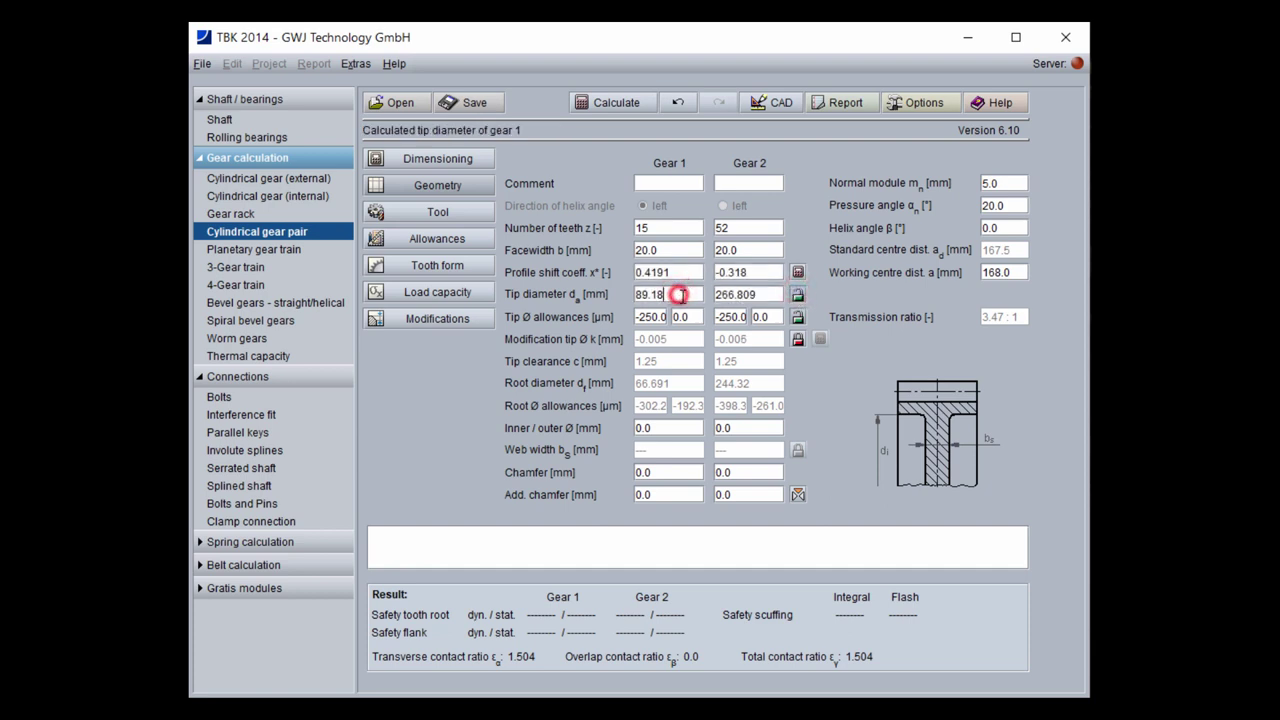
left_click(767, 294)
key("BackSpace")
key("BackSpace")
key("BackSpace")
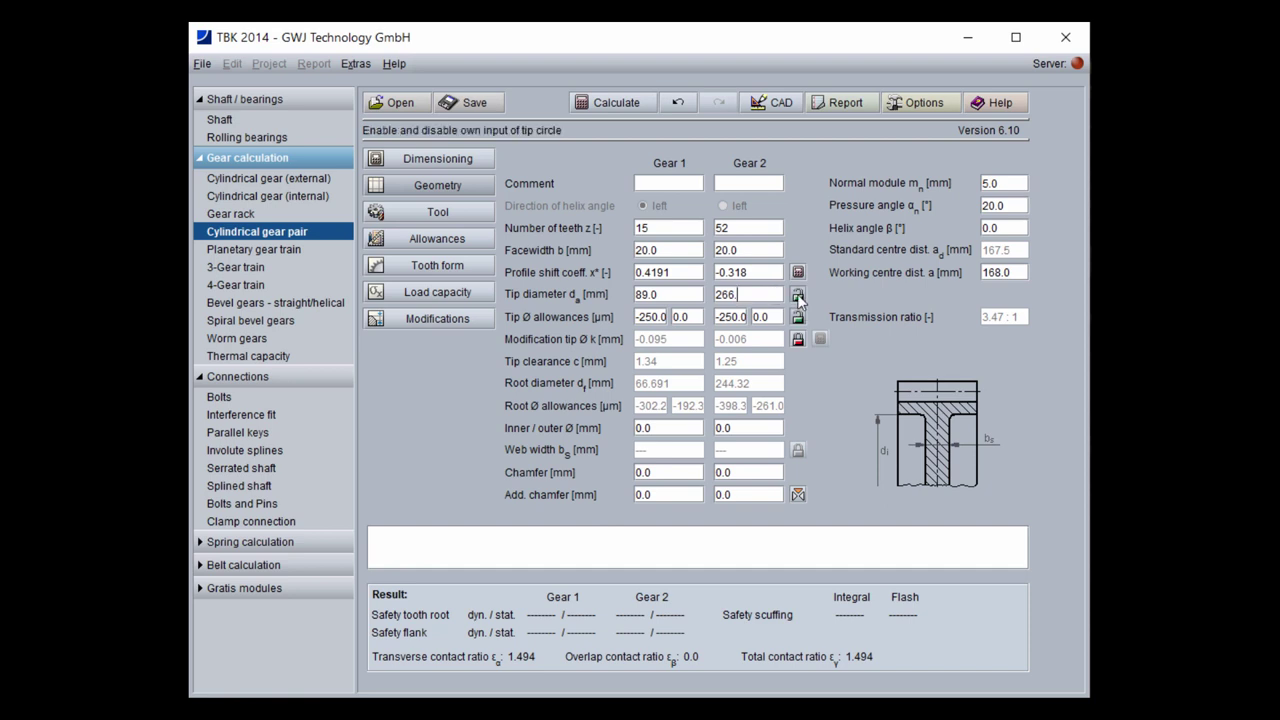
left_click(797, 294)
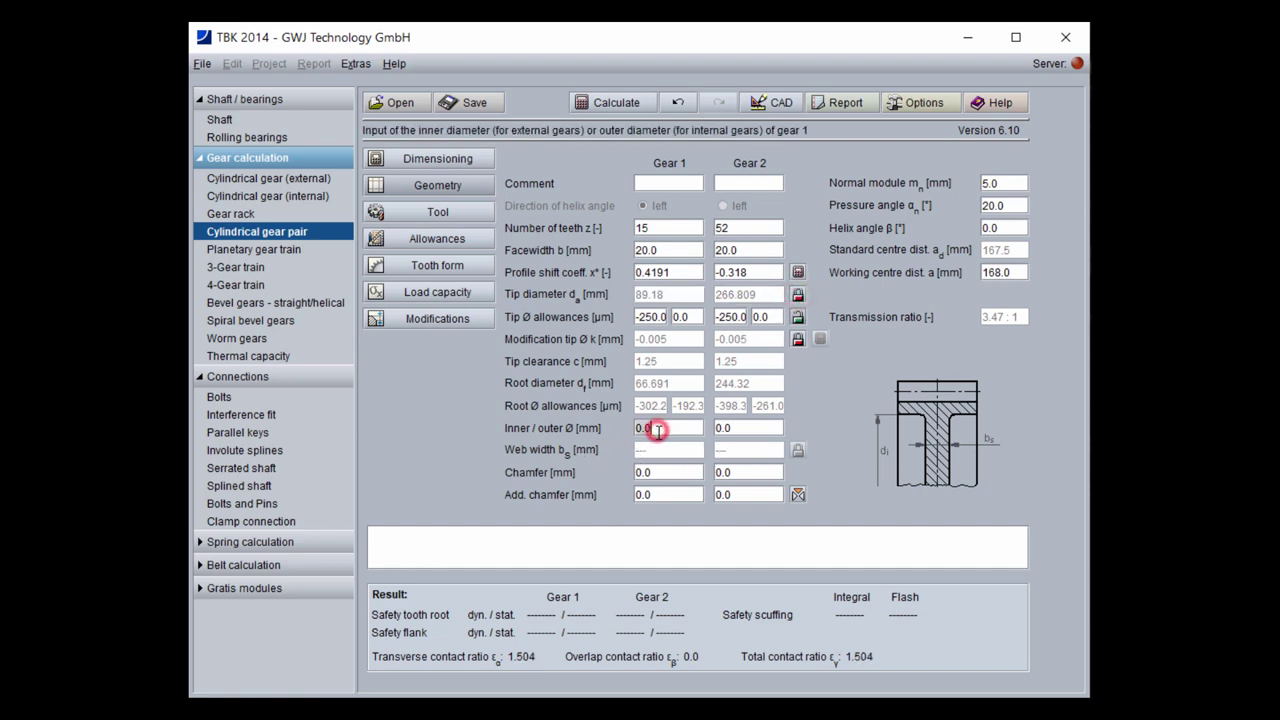
Set the number of teeth of gear 2 to -66 for an internal gear and display the tooth form
left_click(751, 229)
key("BackSpace")
key("BackSpace")
type("-66")
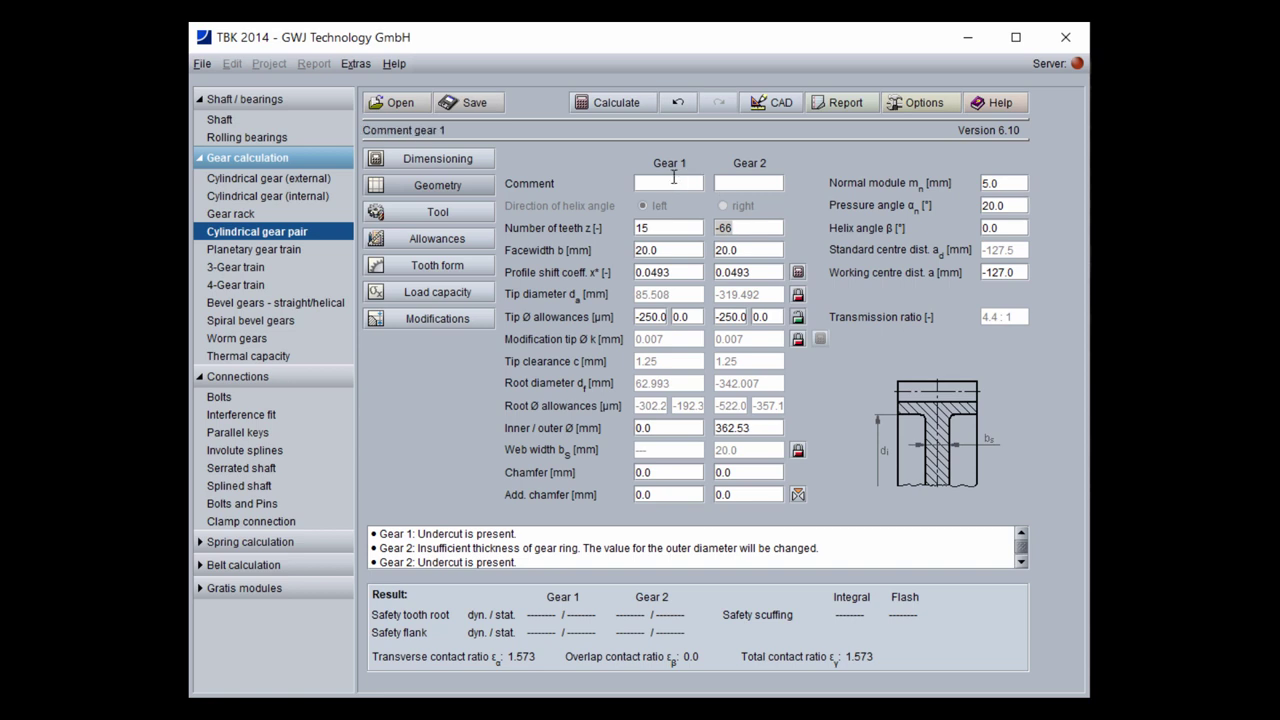
left_click(752, 229)
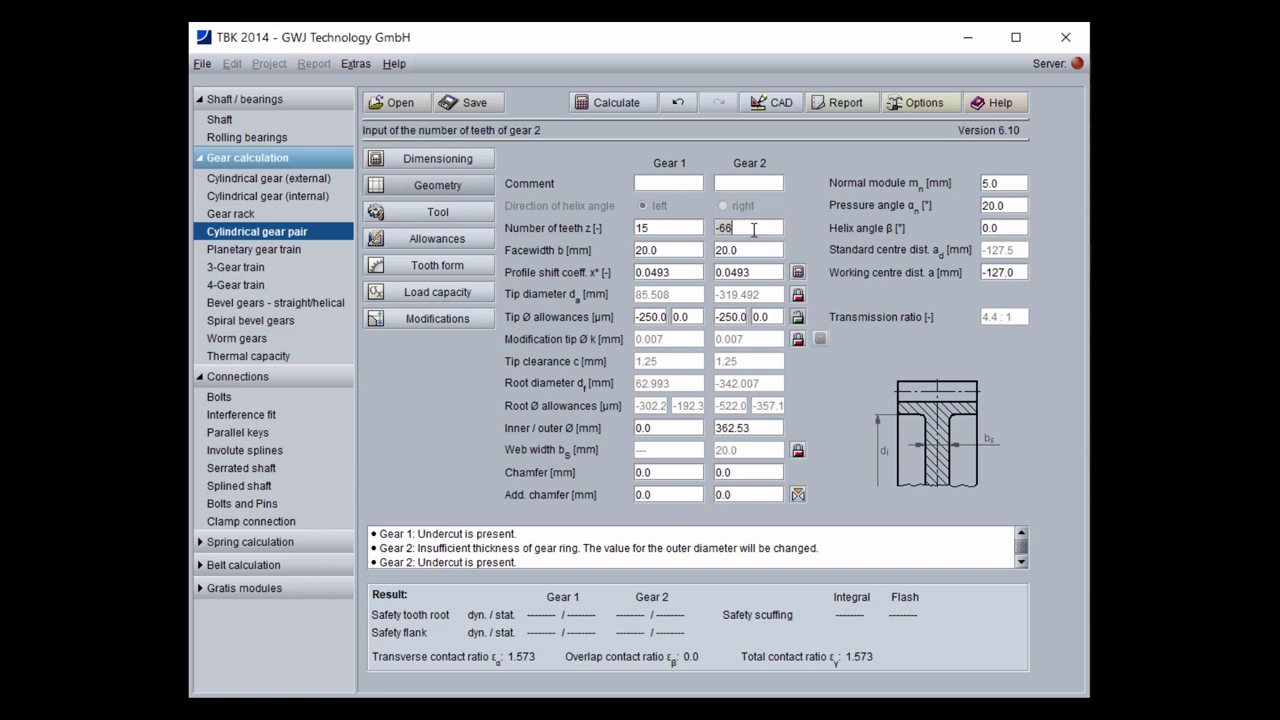
left_click(448, 265)
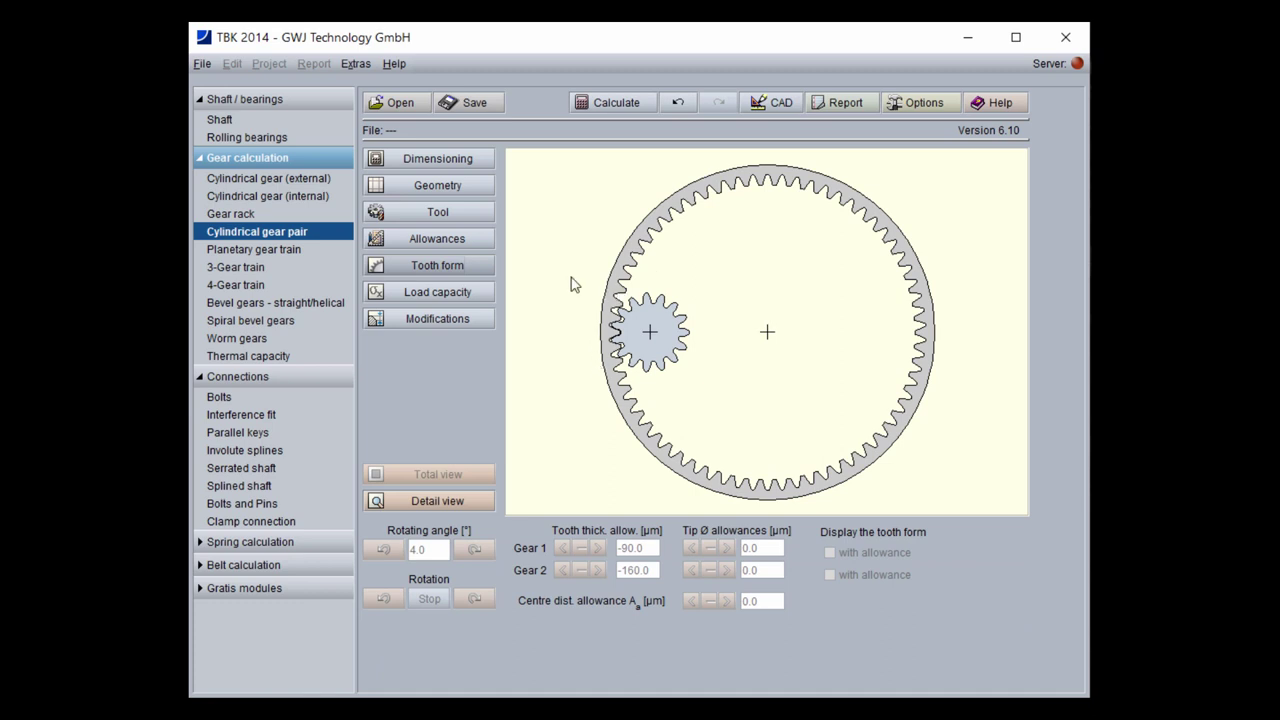
Return to the geometry data and set gear 2 to 52 teeth with an inner diameter of 0.0 mm
left_click(486, 190)
double_click(750, 228)
type("52")
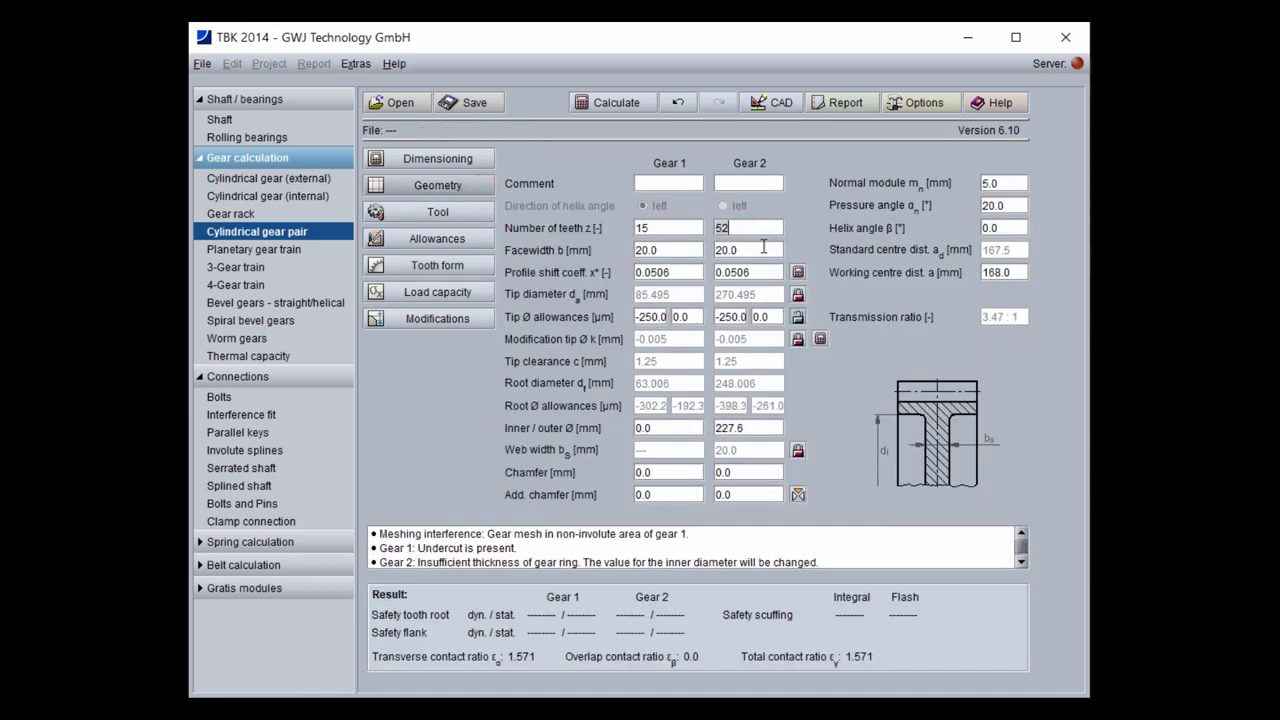
double_click(758, 428)
type("0.0")
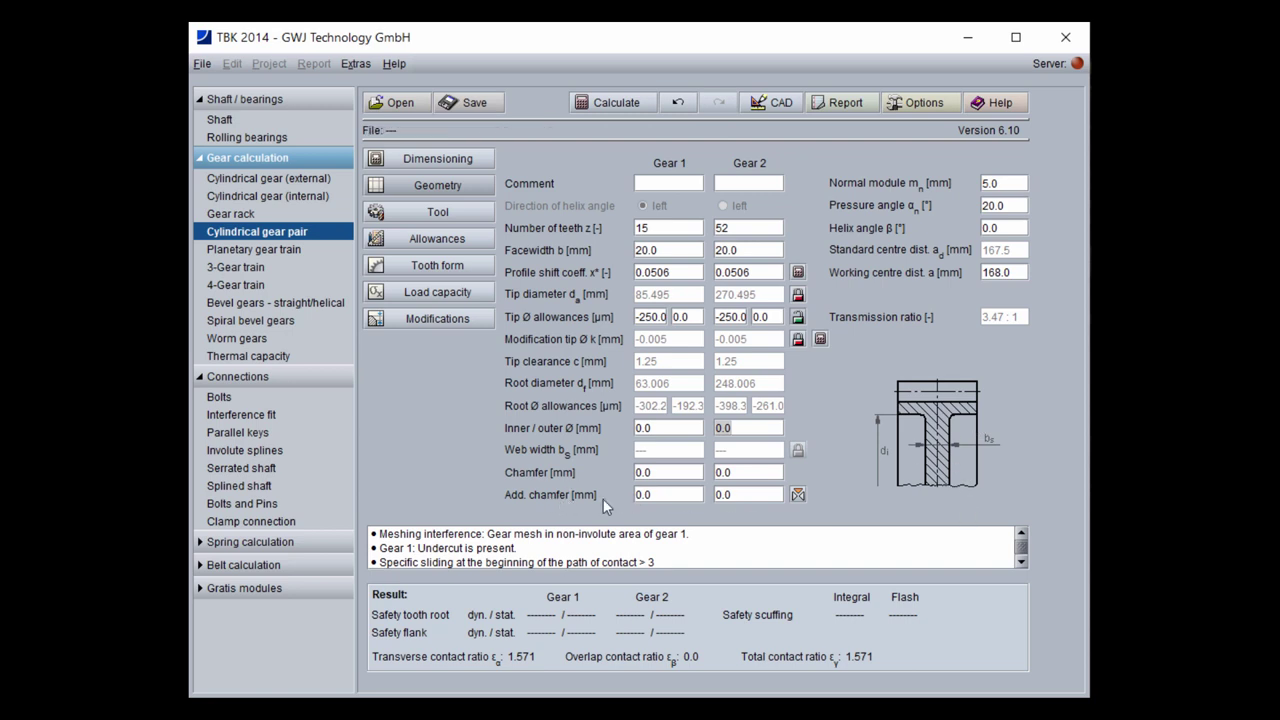
Set the addendum chamfer of both gears to 1.0 mm and inspect the meshing teeth in the tooth form's detail view
left_click(666, 494)
type("1")
left_click(747, 494)
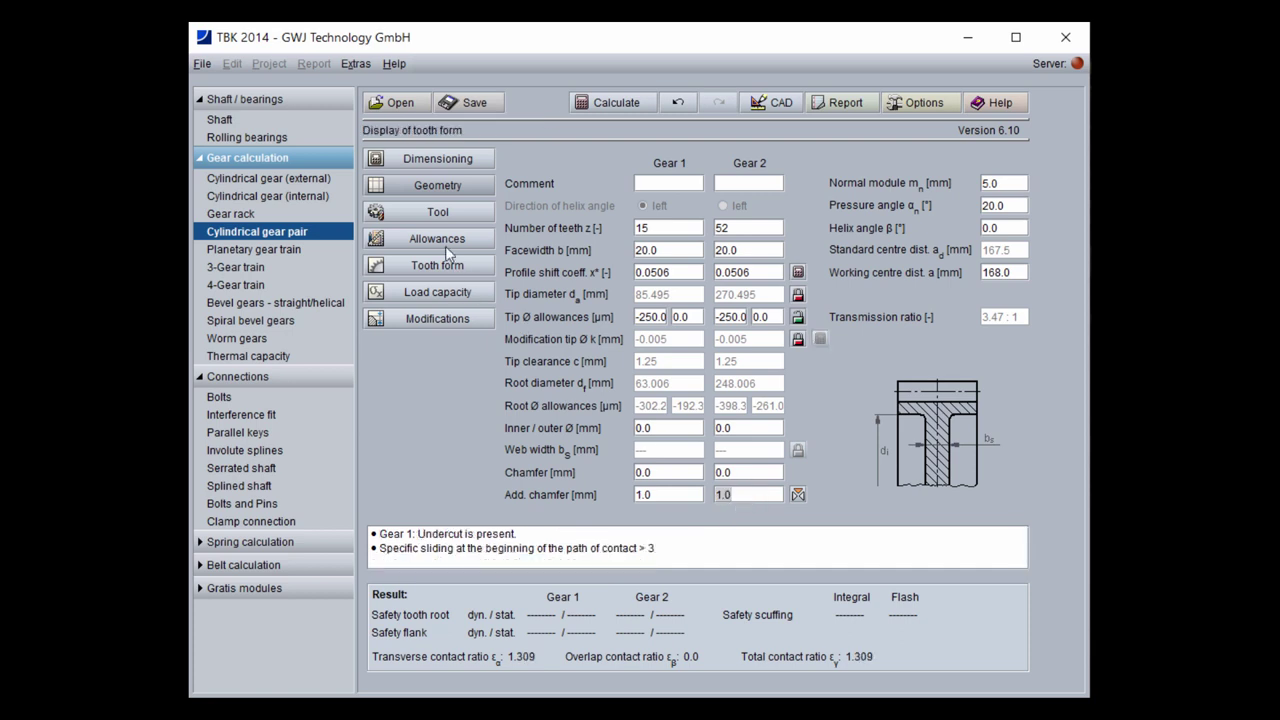
left_click(428, 267)
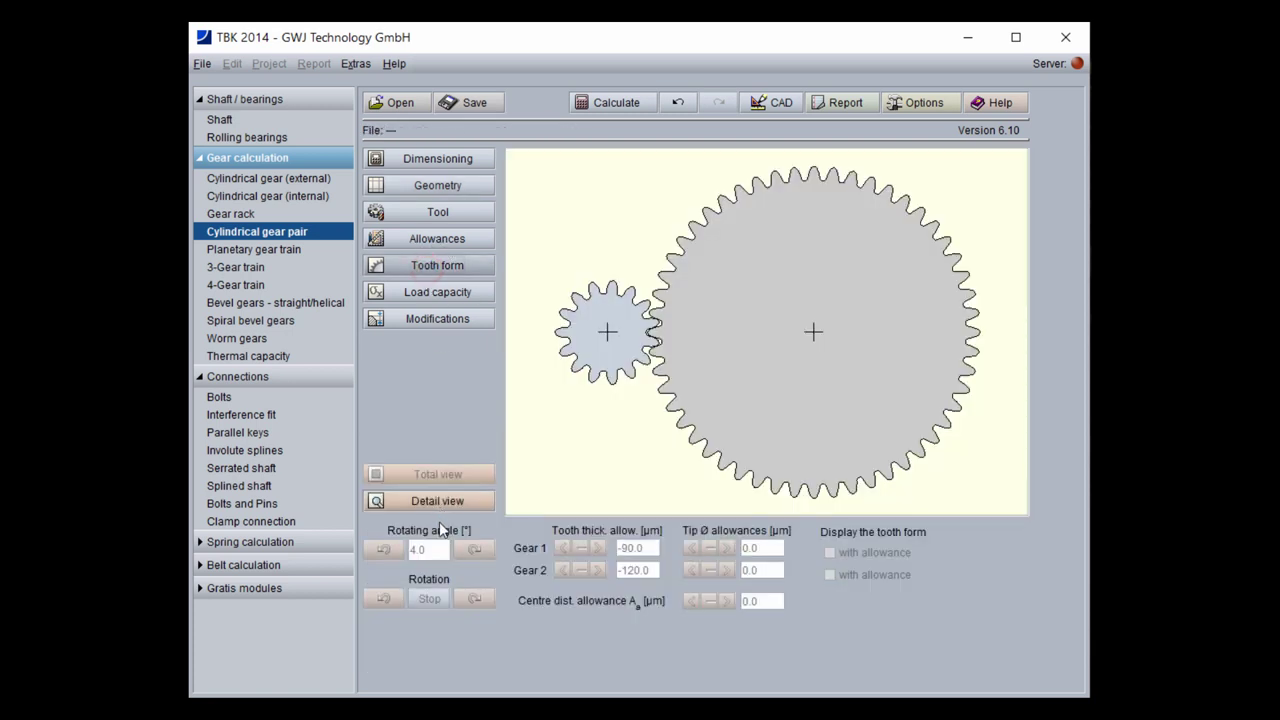
left_click(444, 494)
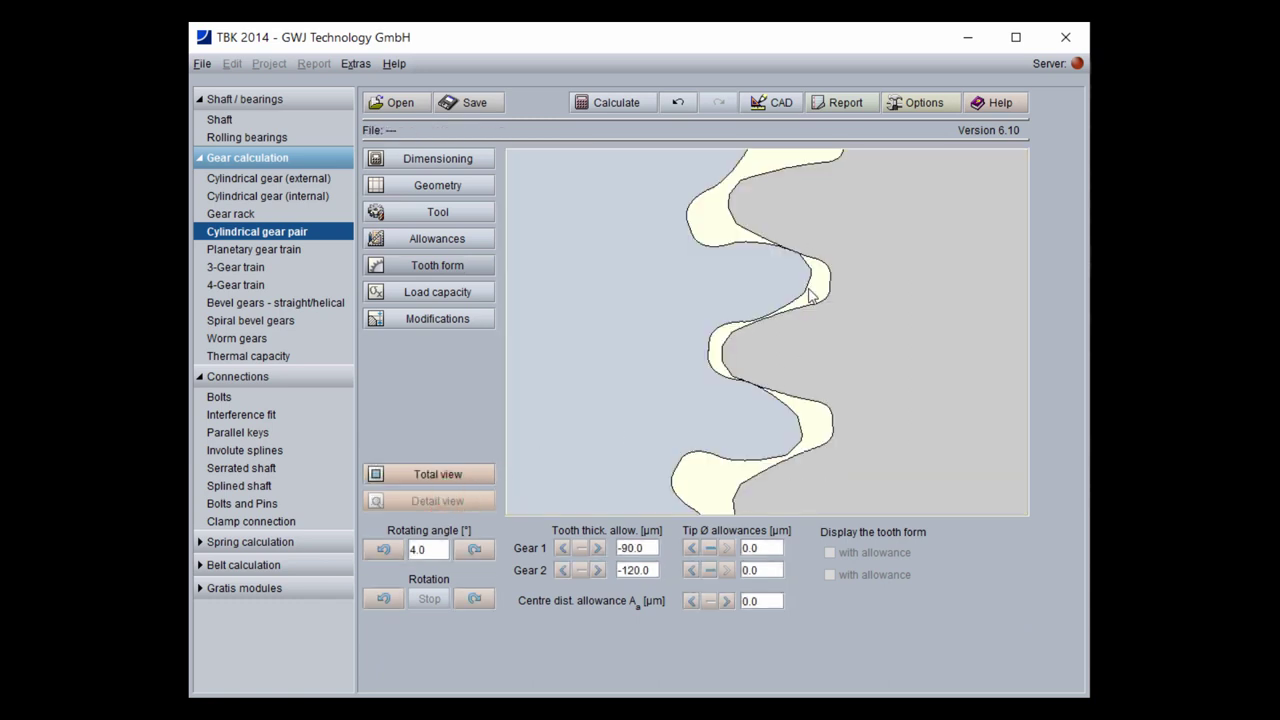
Increase the addendum chamfer of both gears to 2.0 mm and inspect the tooth tips in the tooth form's detail view
left_click(477, 189)
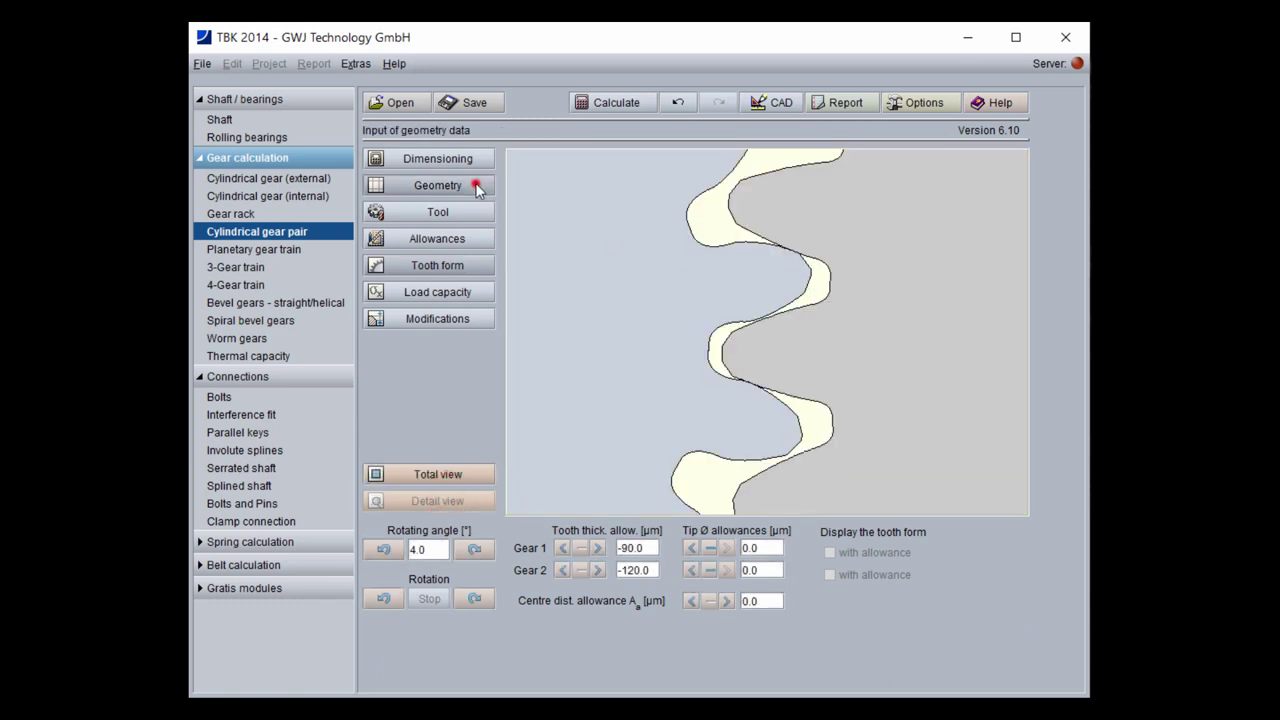
left_click(670, 494)
type("2.0")
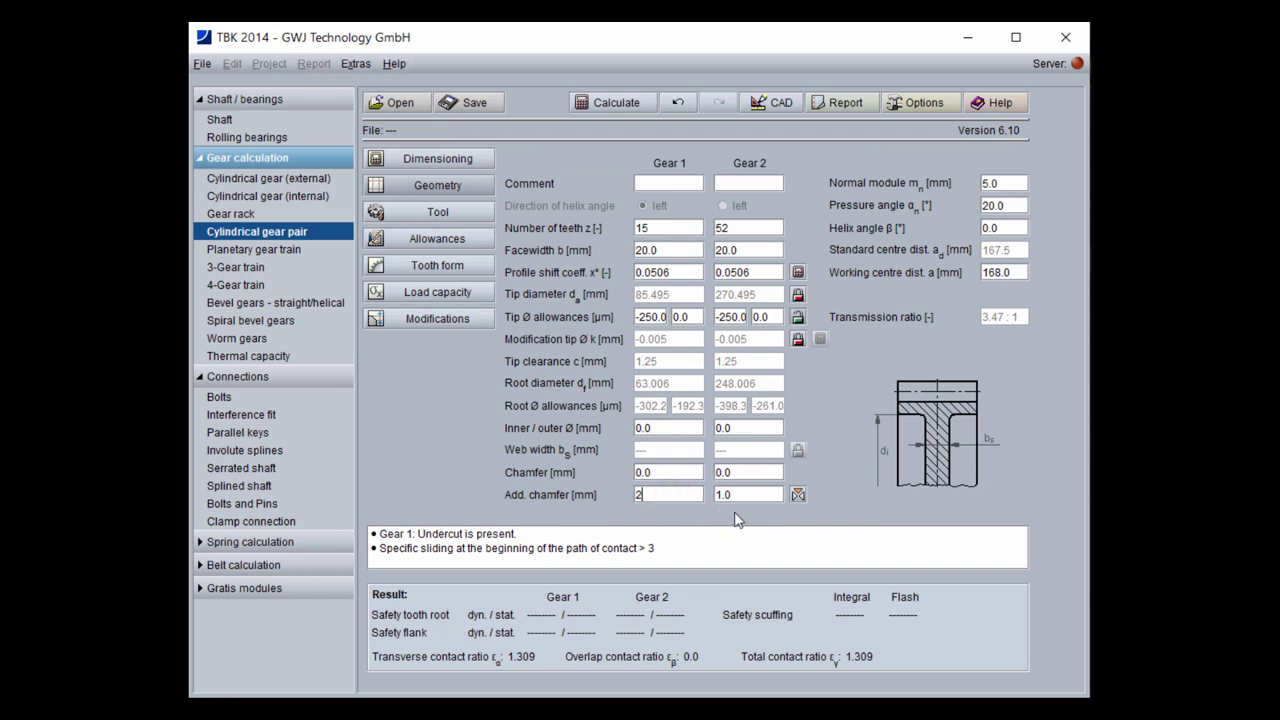
left_click(757, 494)
type("2.0")
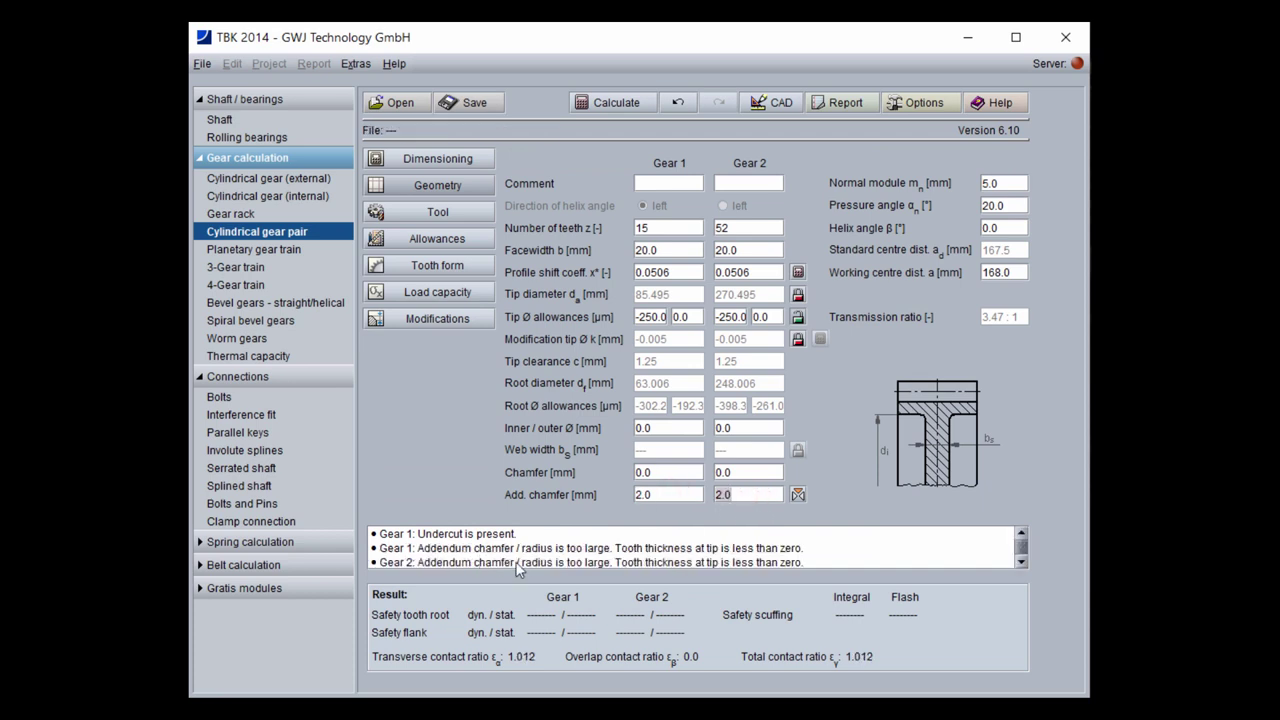
left_click(388, 264)
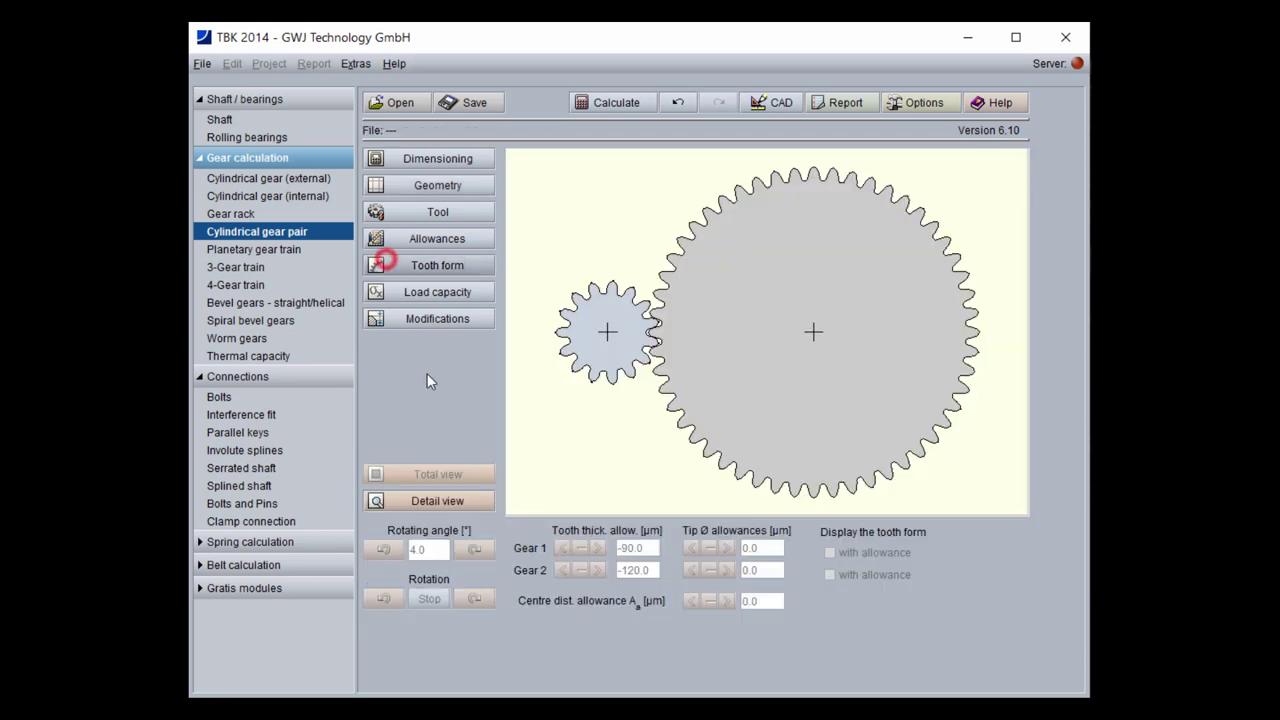
left_click(449, 500)
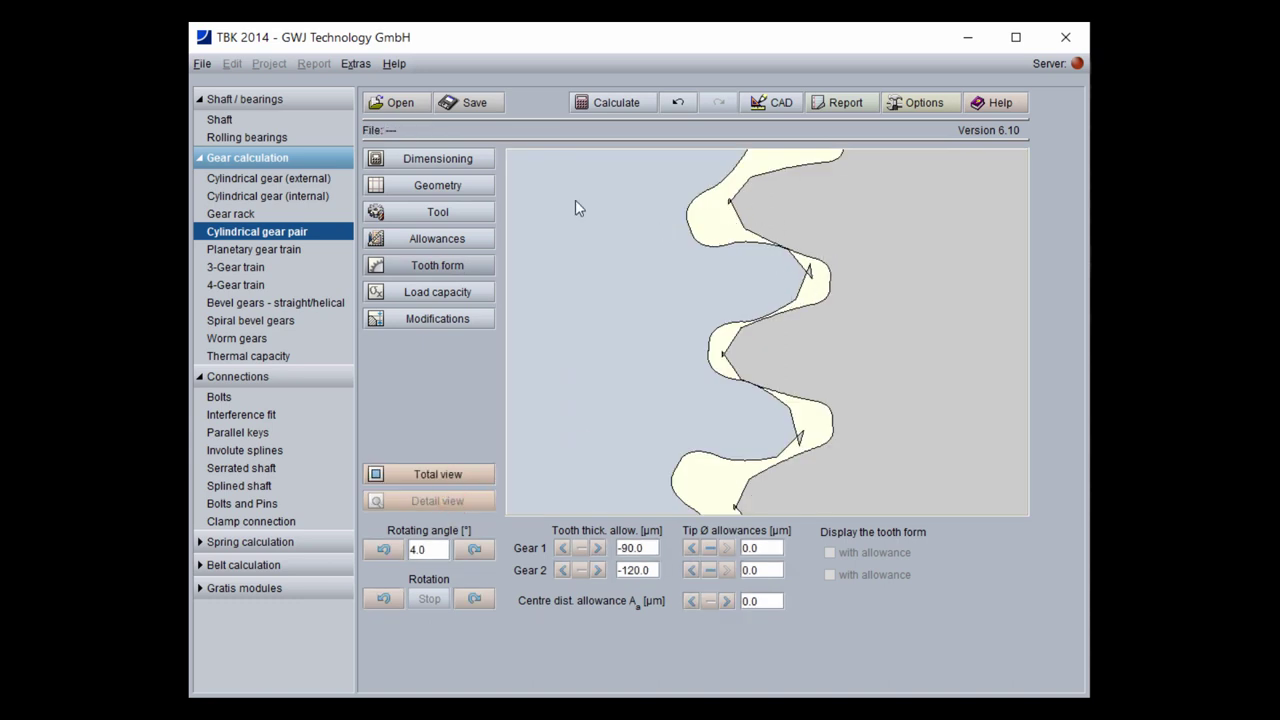
Return to the geometry data and switch the tip input from addendum chamfer to tip radius
left_click(475, 186)
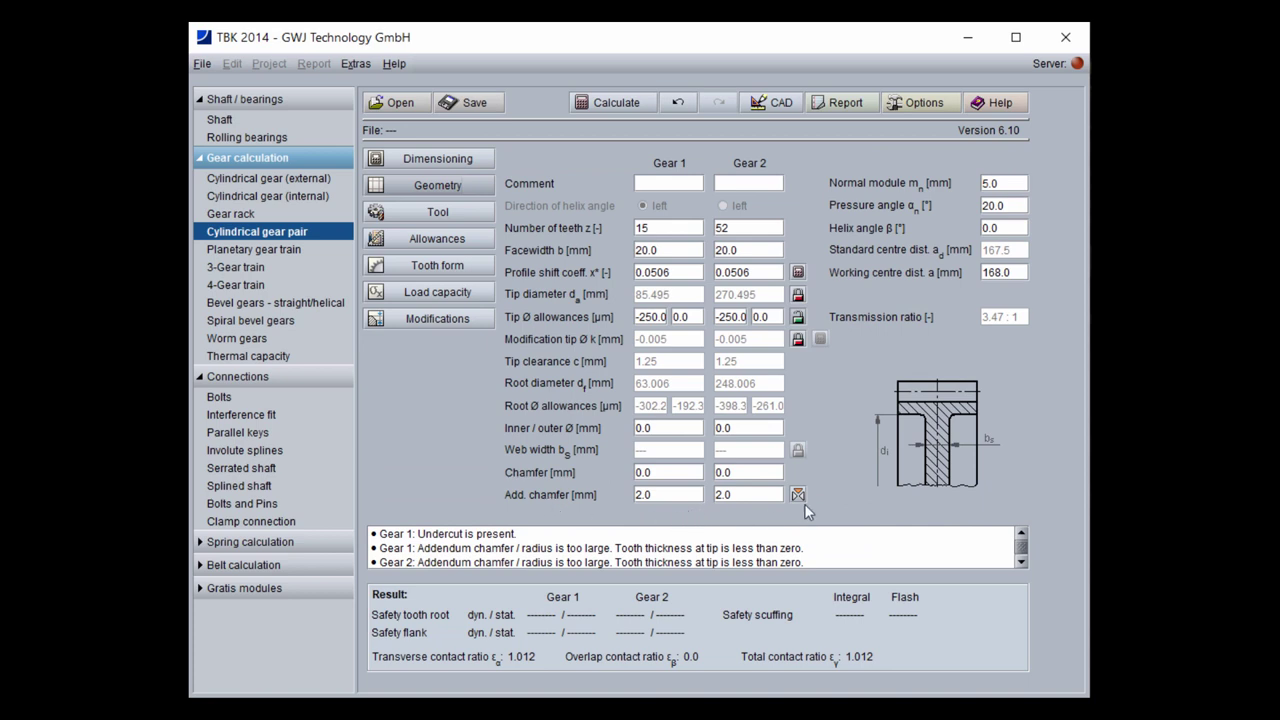
left_click(799, 495)
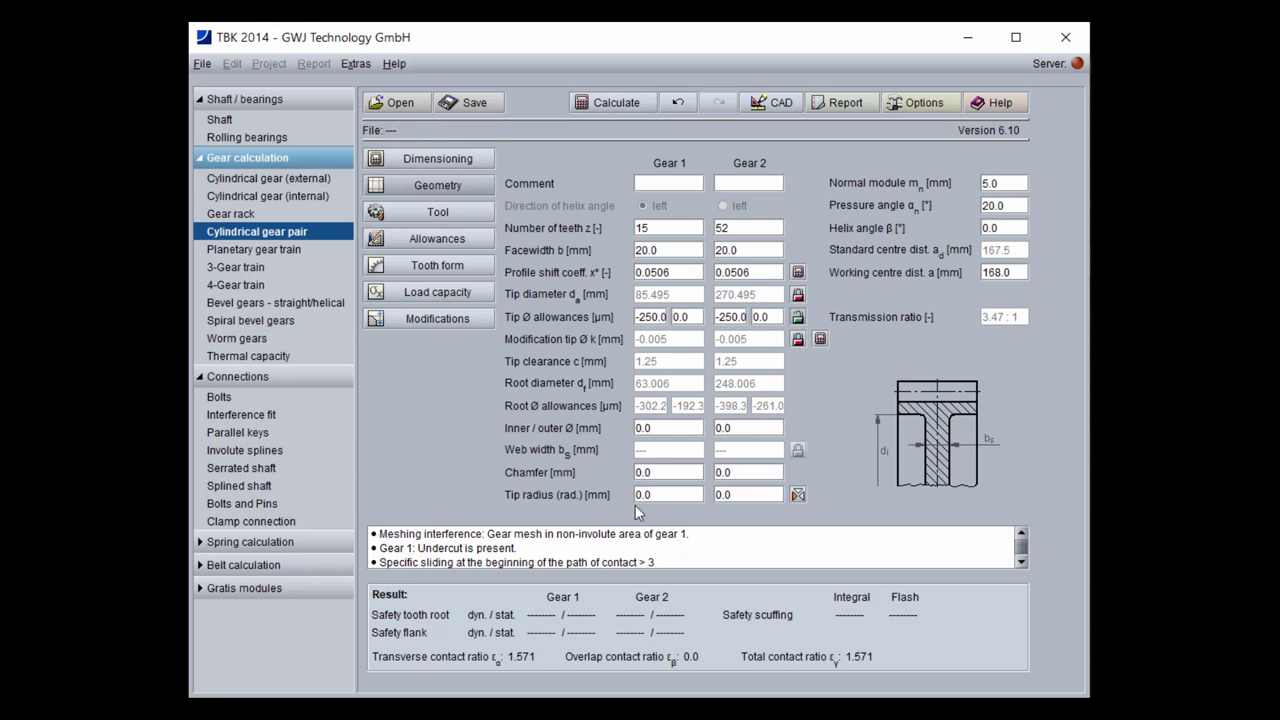
Try balanced specific sliding for the profile shift coefficients, undo it, and accept the user-defined coefficients
left_click(797, 272)
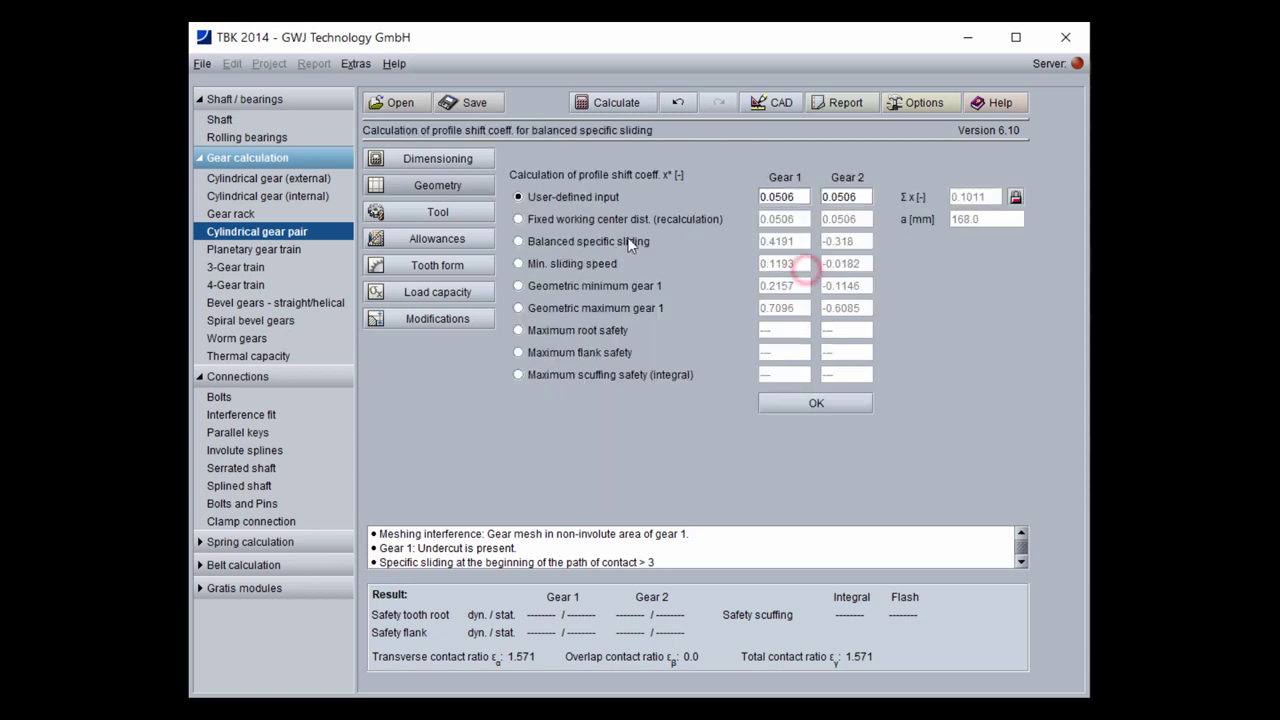
left_click(621, 242)
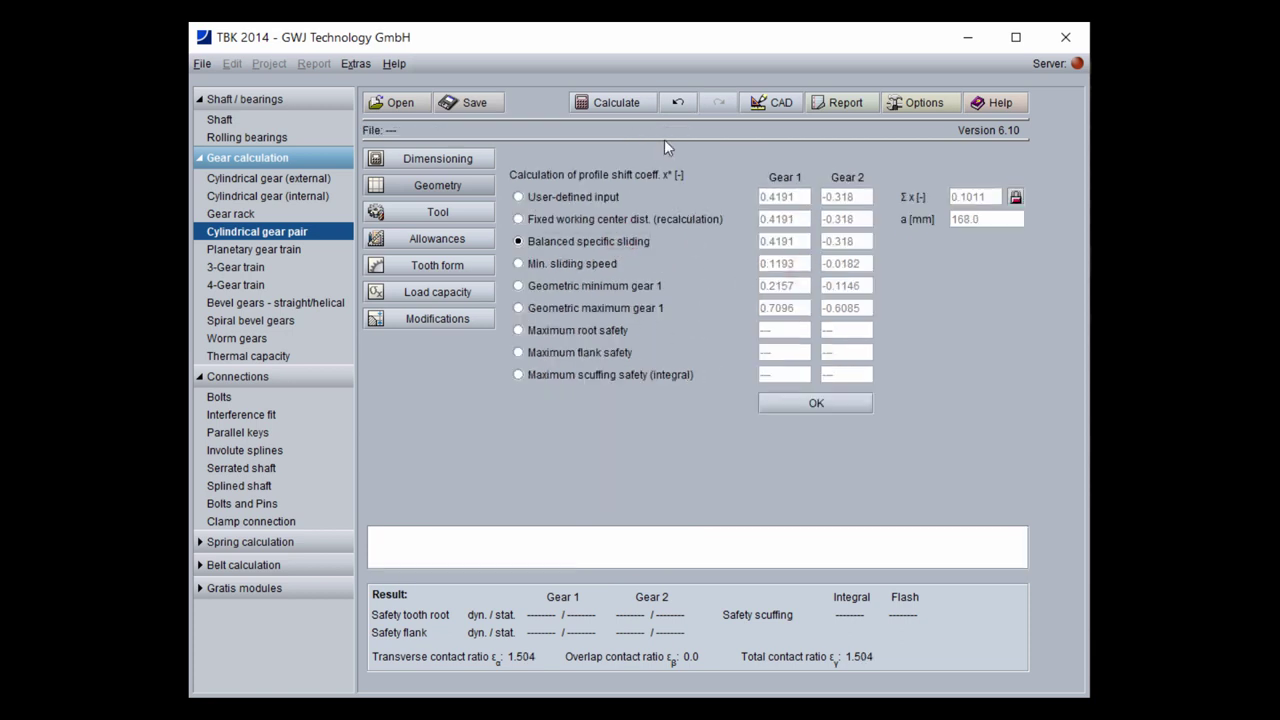
left_click(677, 92)
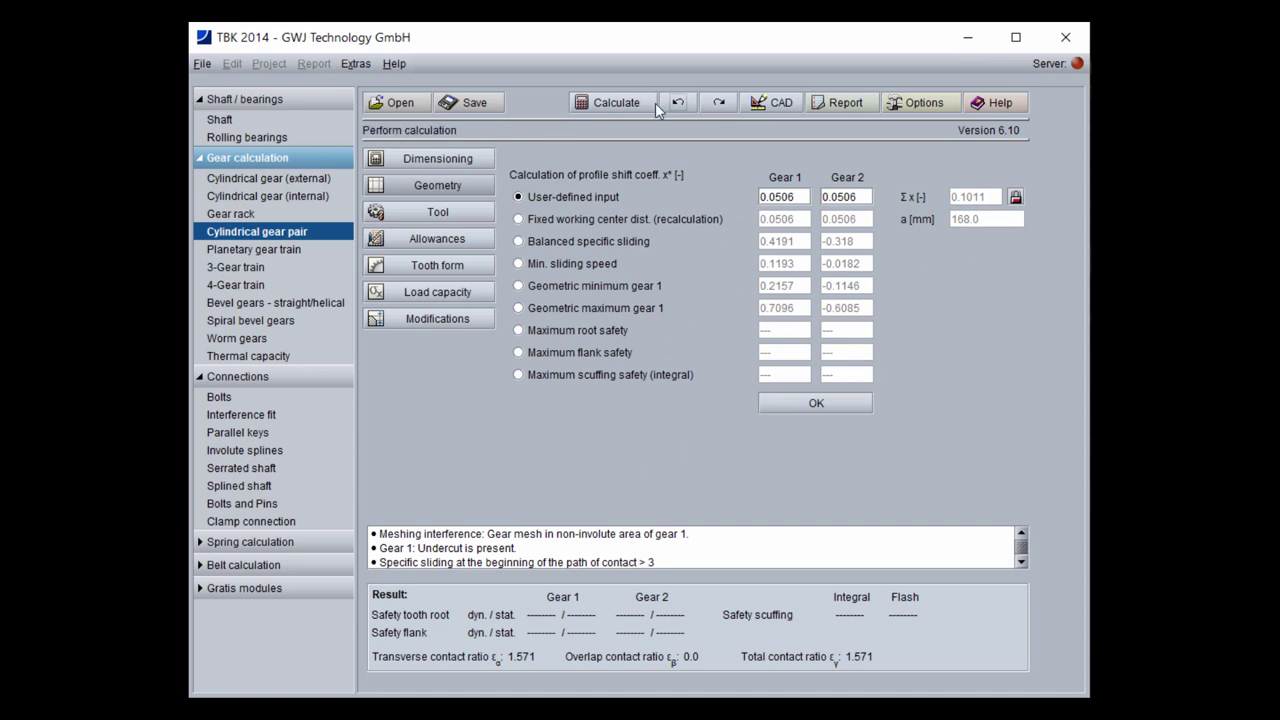
left_click(766, 403)
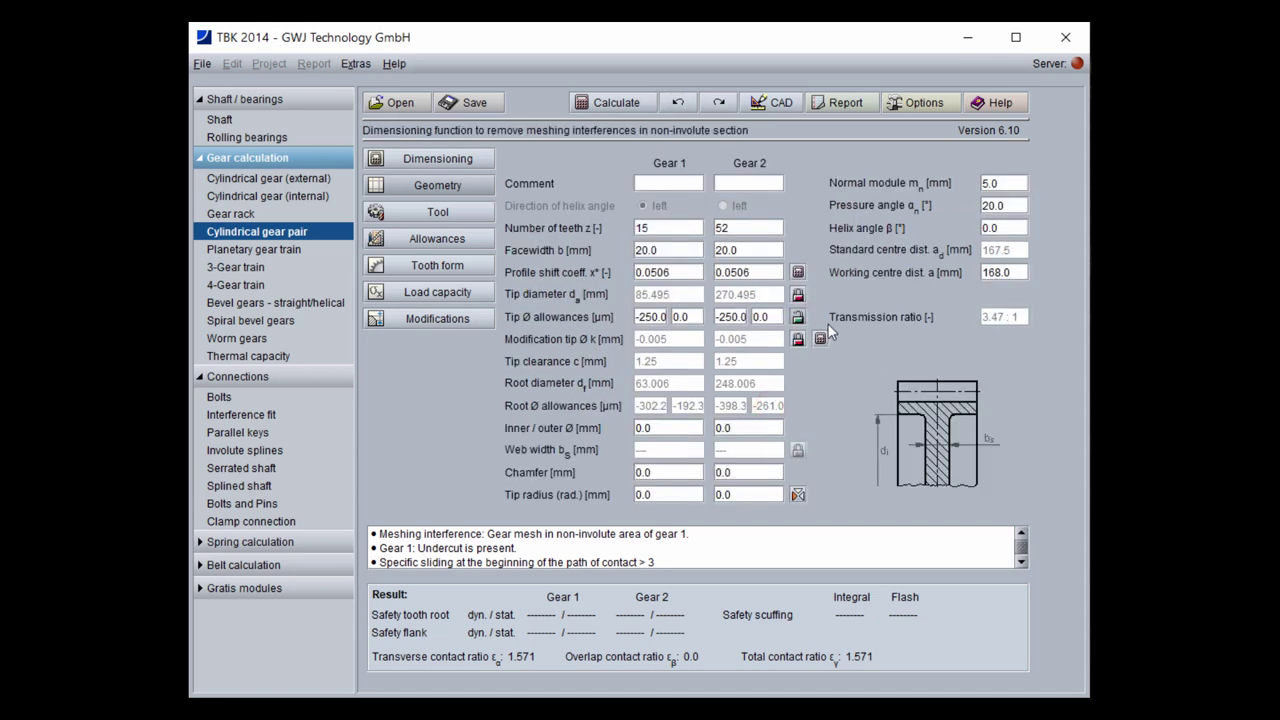
Try the dimensioning function that removes meshing interference through the tip diameter modification, and lock the modification values again
left_click(820, 339)
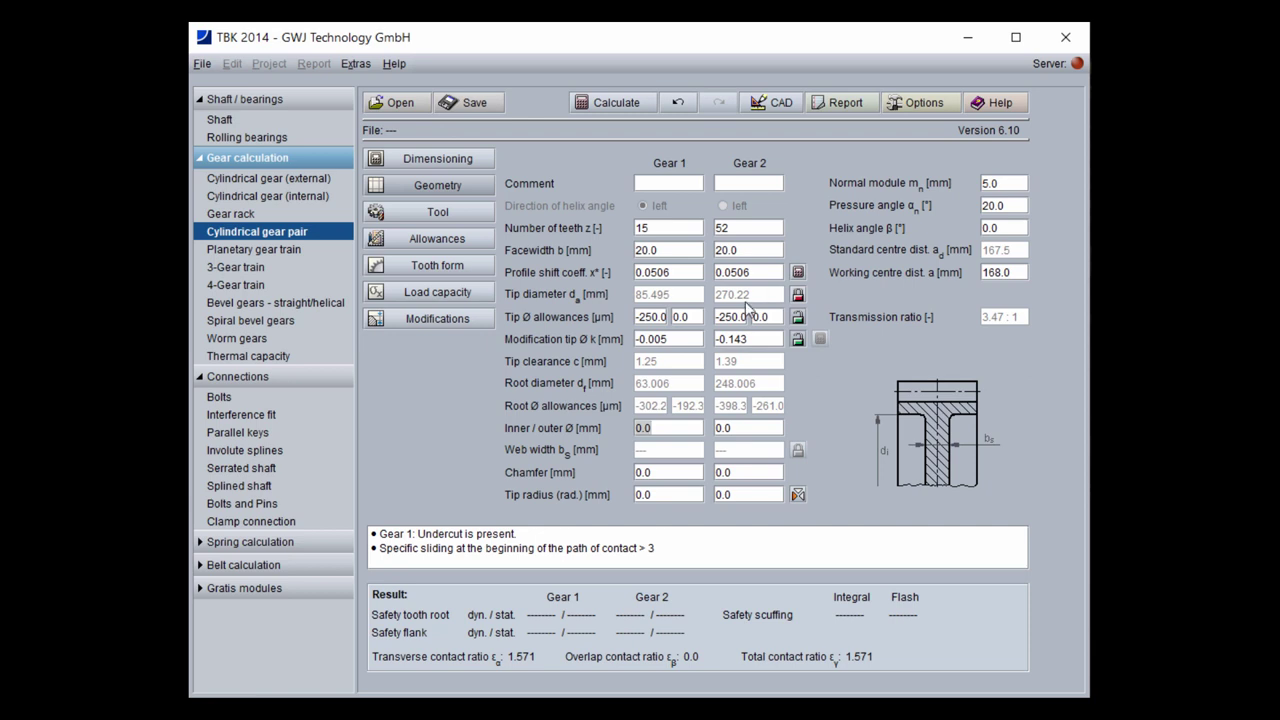
left_click(797, 339)
Apply the profile shift coefficients for balanced specific sliding and switch them back to user-defined input
left_click(797, 272)
left_click(607, 246)
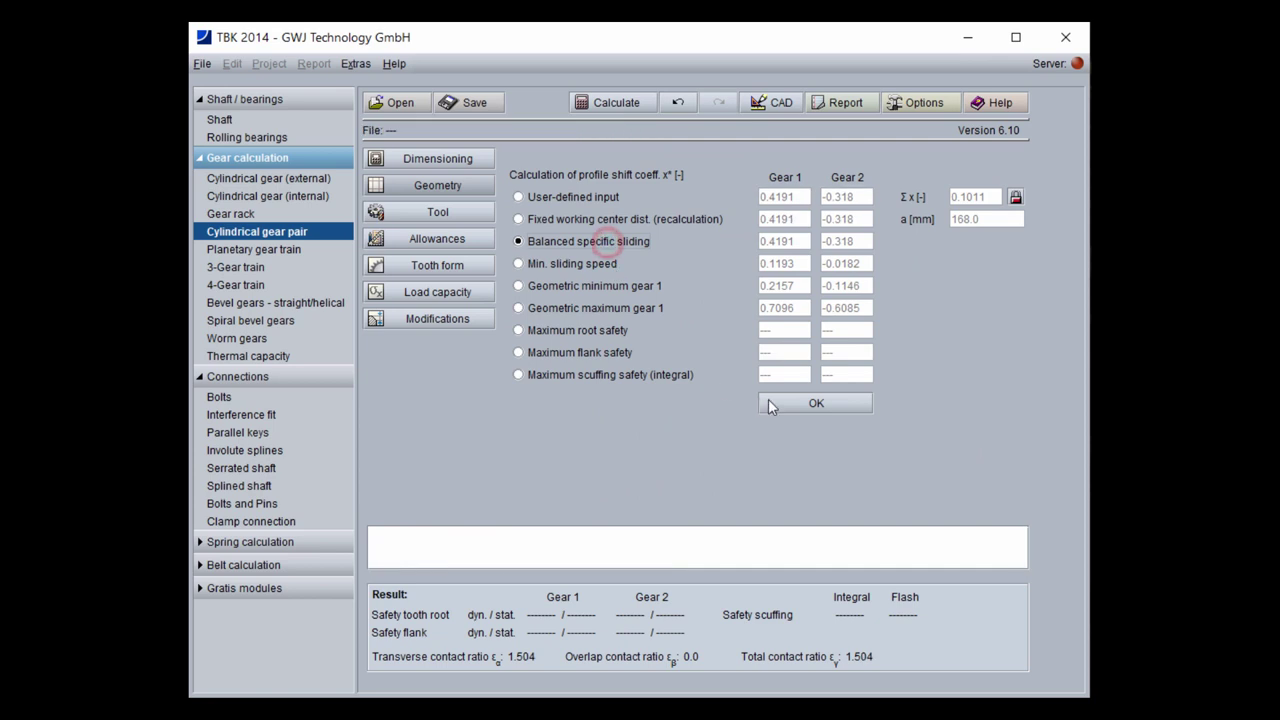
left_click(766, 400)
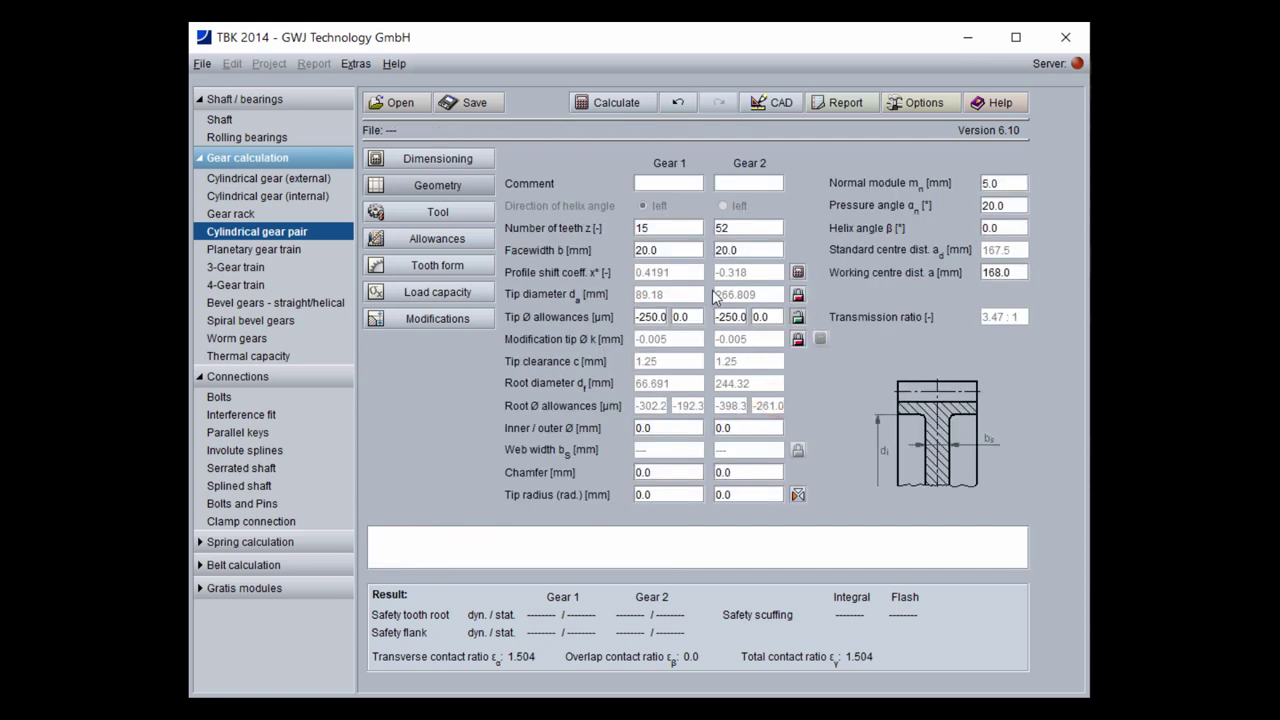
left_click(797, 272)
left_click(558, 195)
left_click(772, 404)
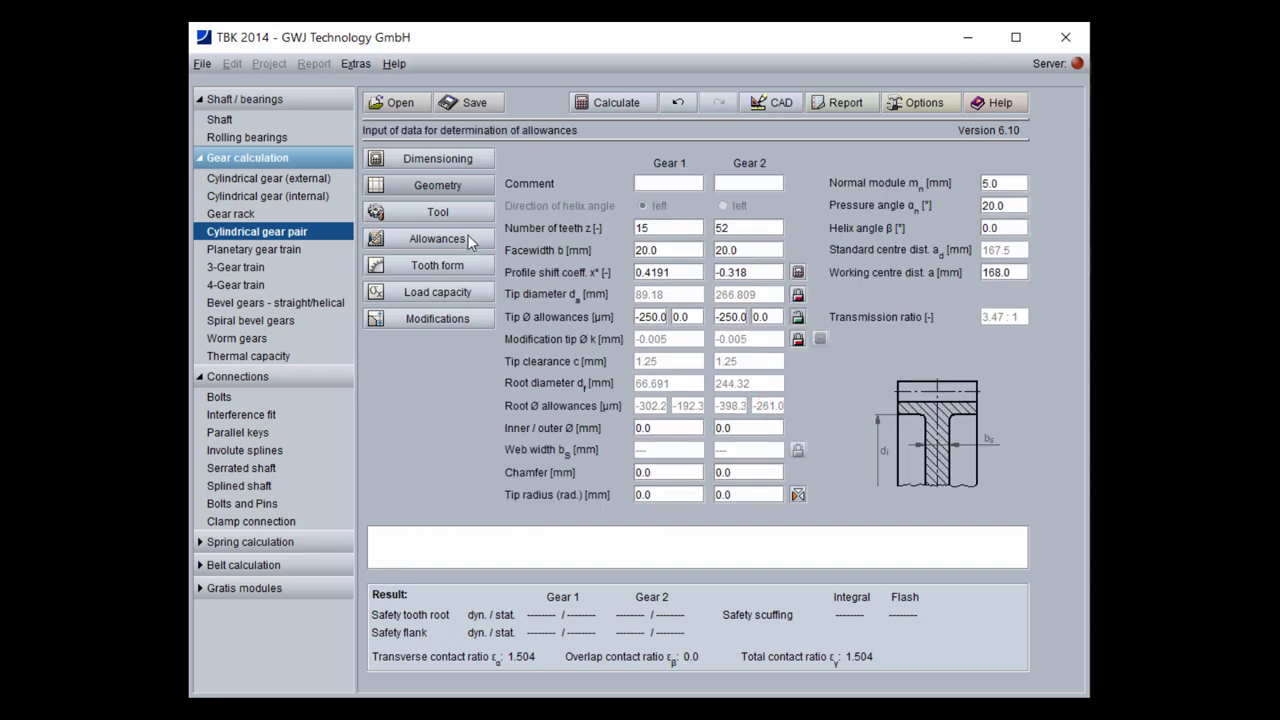
Open the tool data and review the tool types available for gear 1
left_click(467, 213)
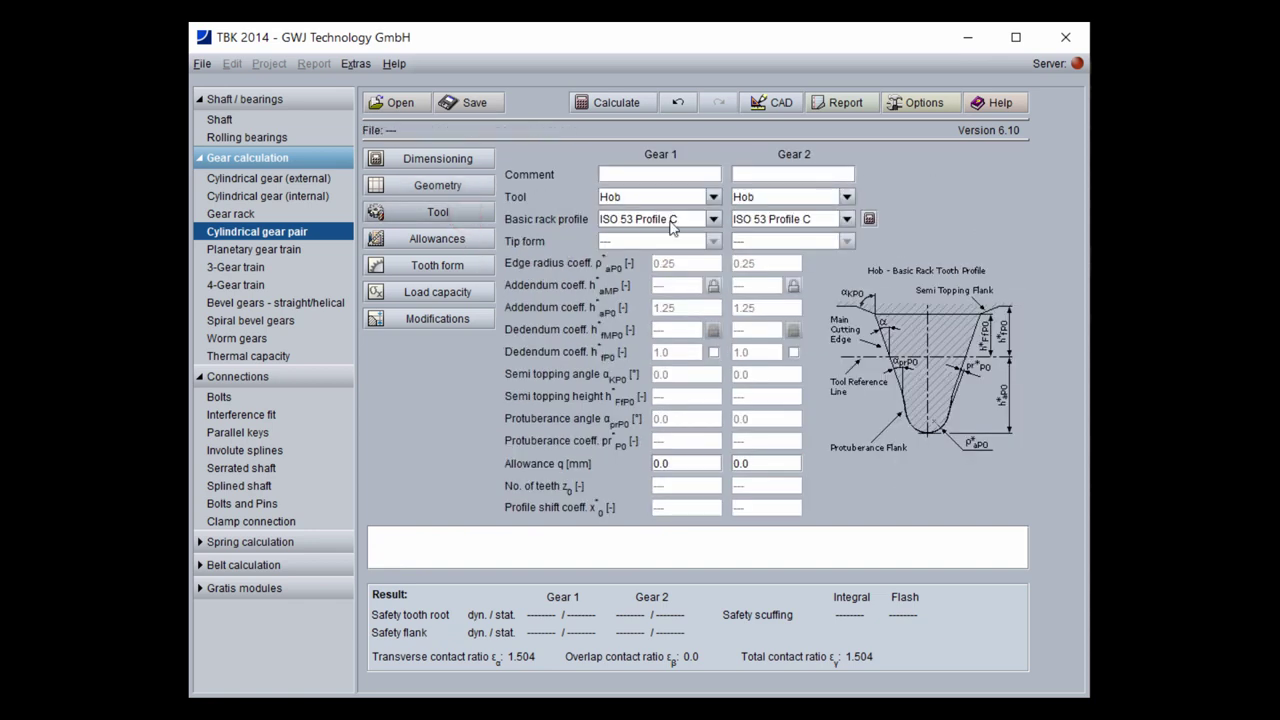
left_click(712, 198)
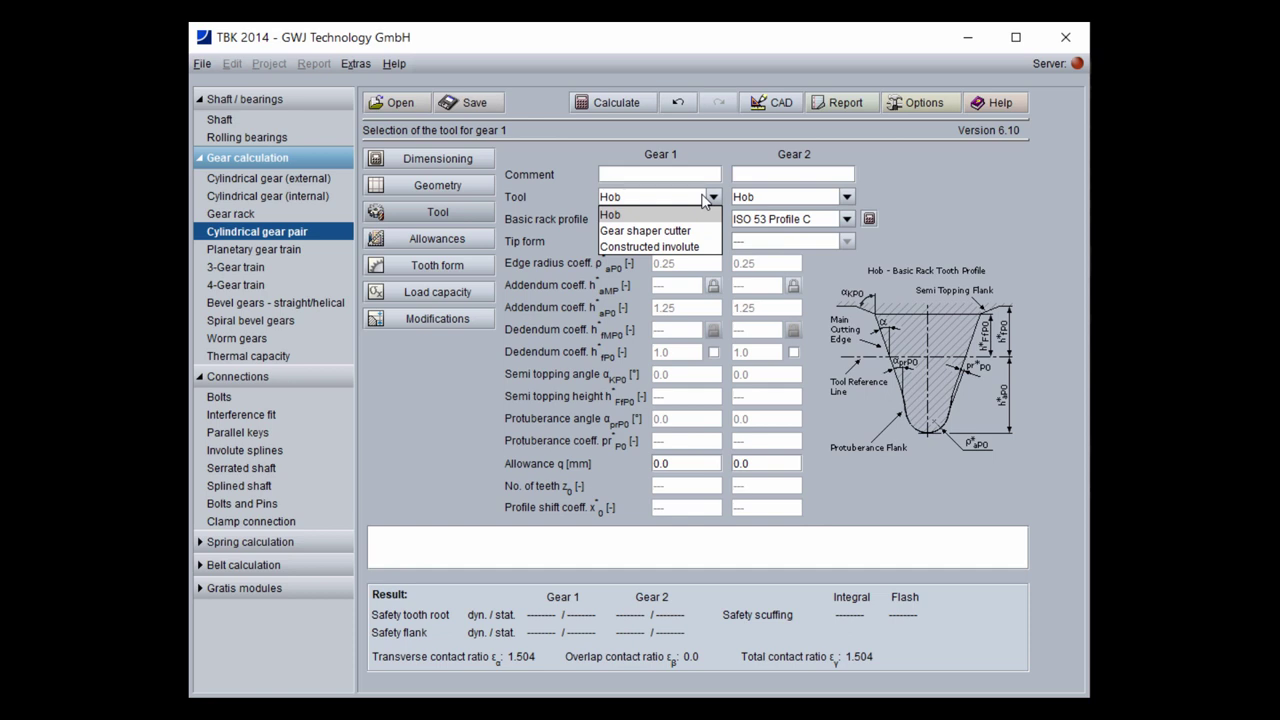
left_click(706, 198)
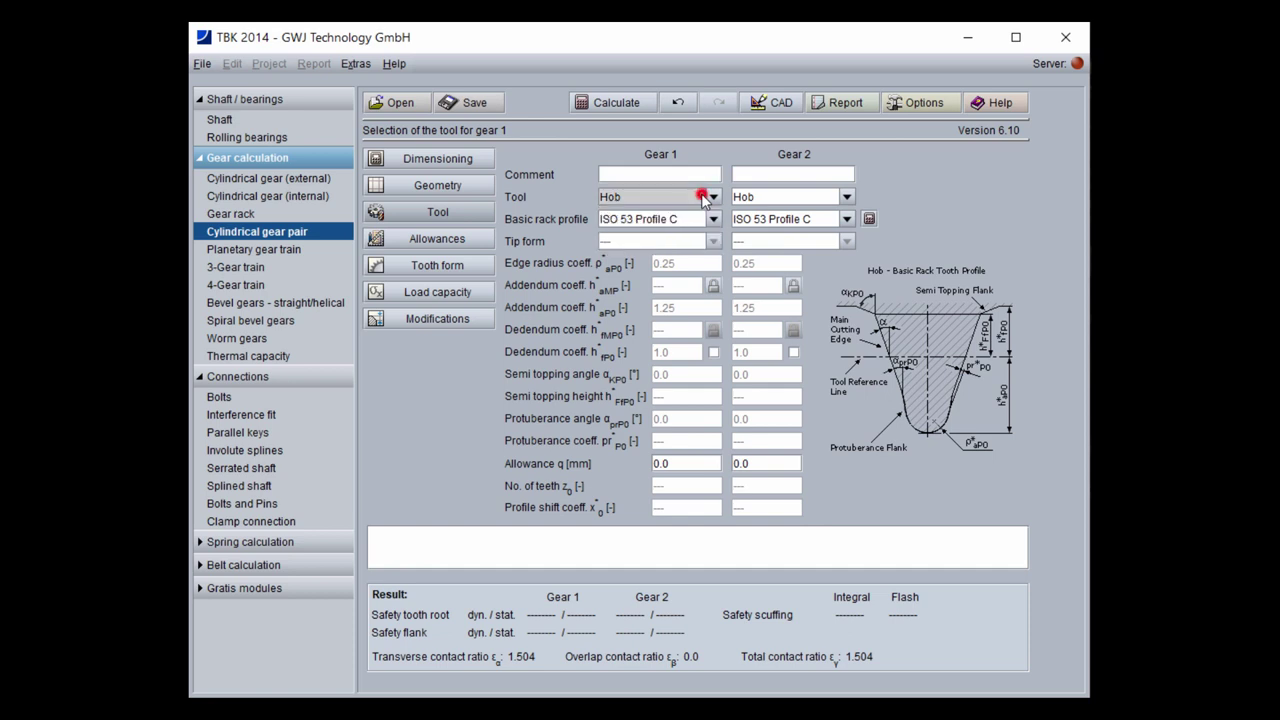
Try a gear shaper cutter as gear 2's tool, check its tip form and profile shift inputs, and return to the hob
left_click(808, 198)
left_click(806, 231)
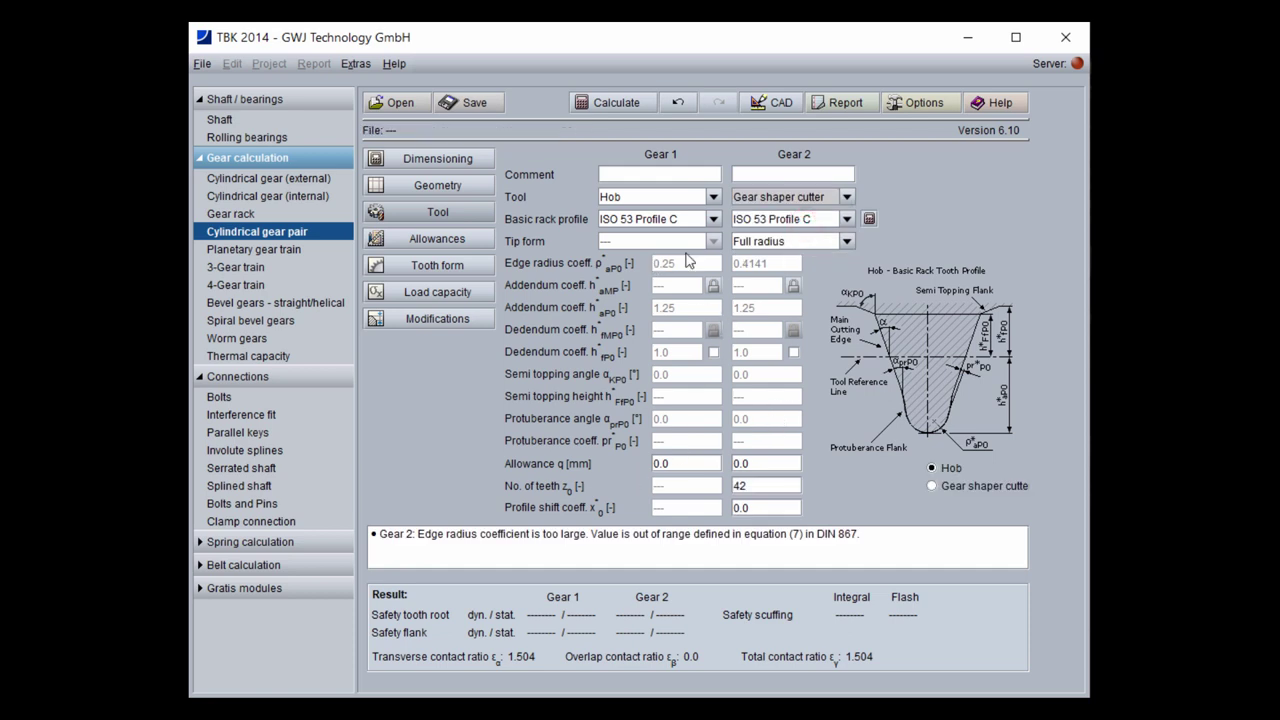
left_click(780, 241)
left_click(783, 241)
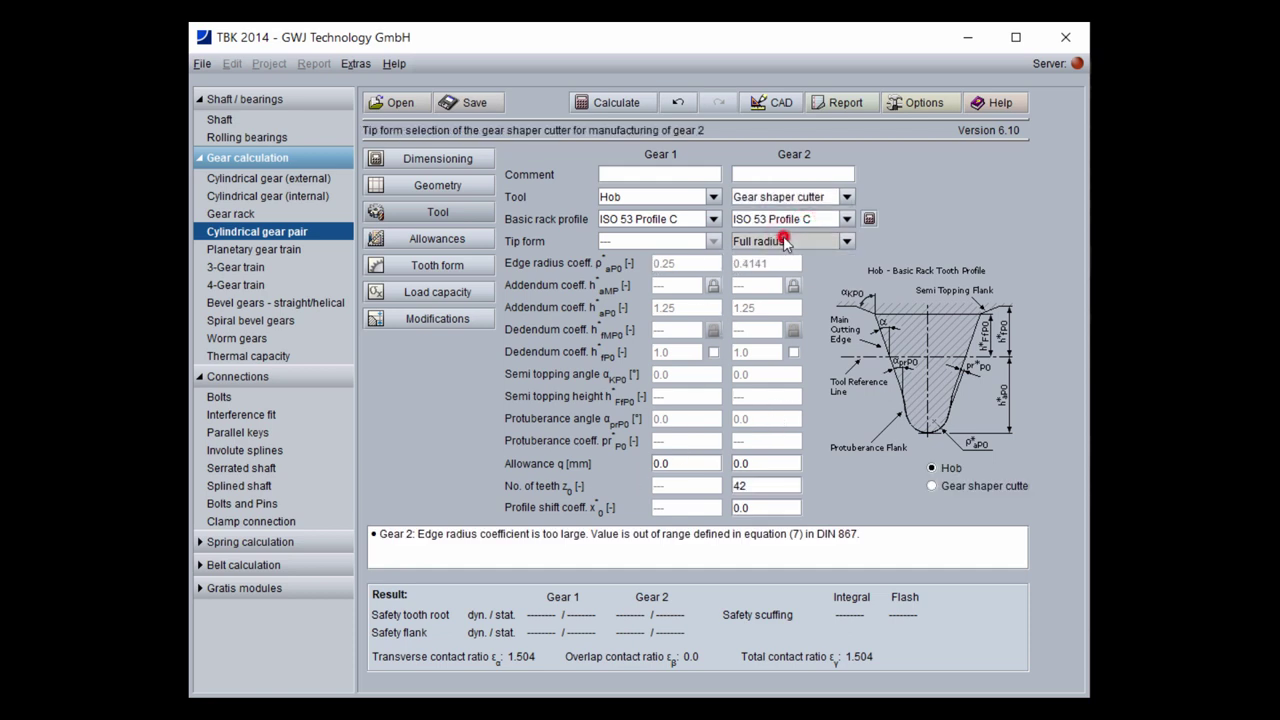
left_click(764, 506)
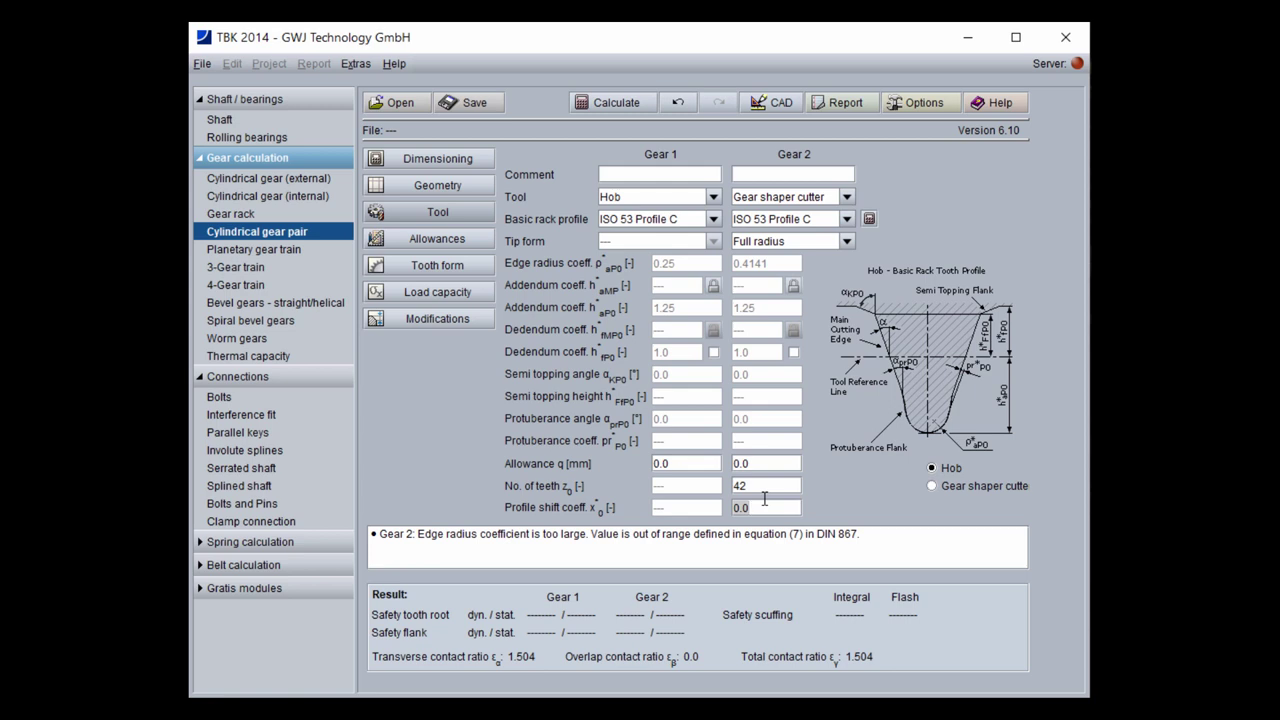
left_click(810, 196)
left_click(795, 209)
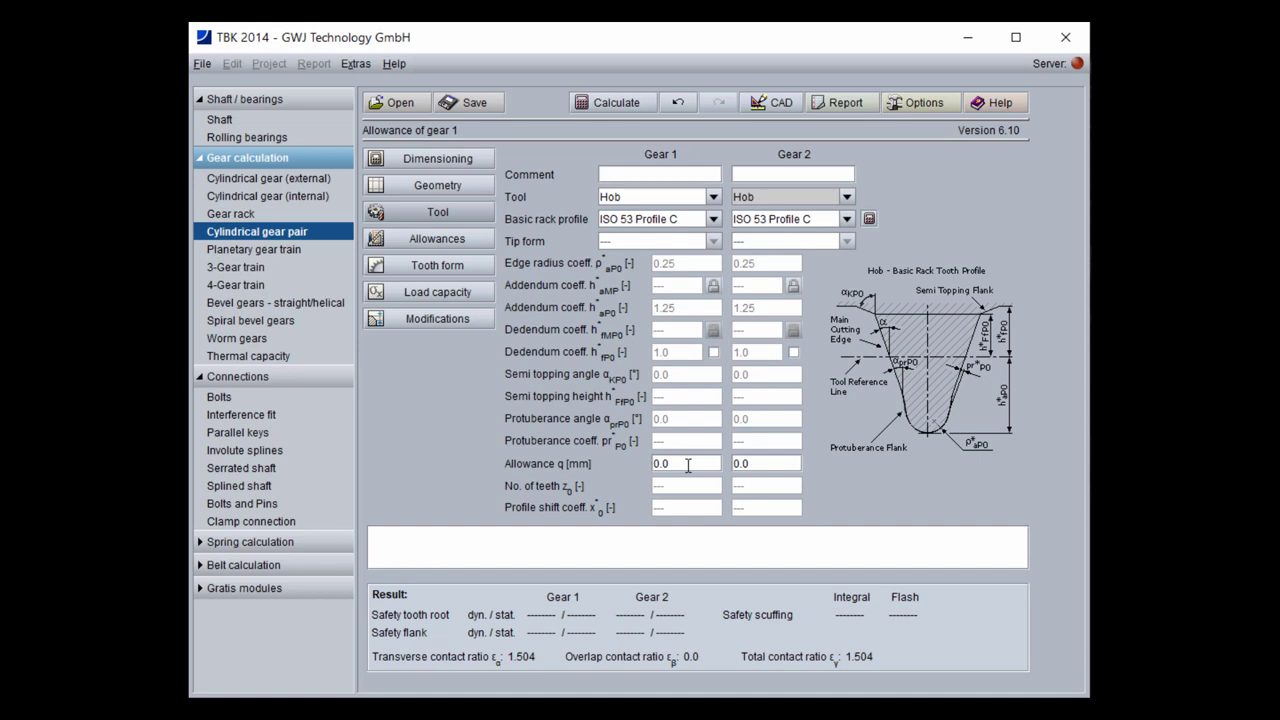
Open the allowances and review the options for accuracy, accuracy standard, backlash allowance sequence and tolerance sequence
left_click(487, 247)
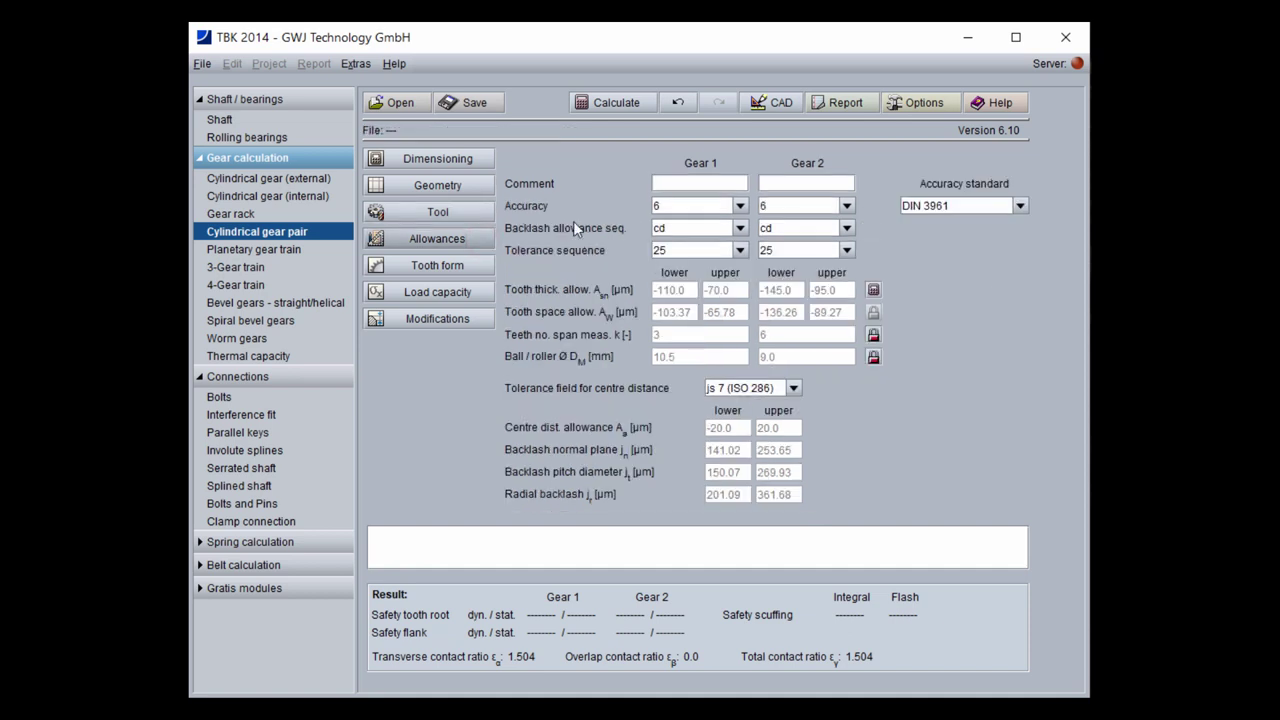
left_click(683, 206)
left_click(683, 206)
left_click(1000, 205)
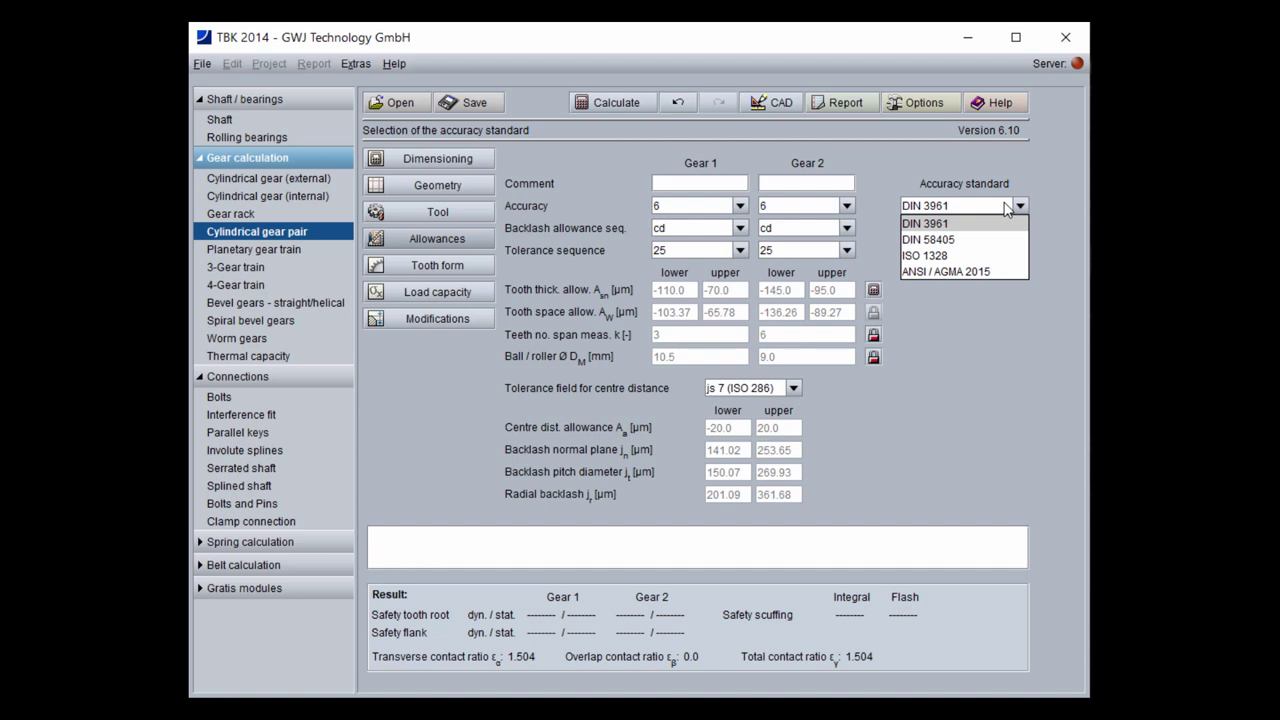
left_click(1007, 207)
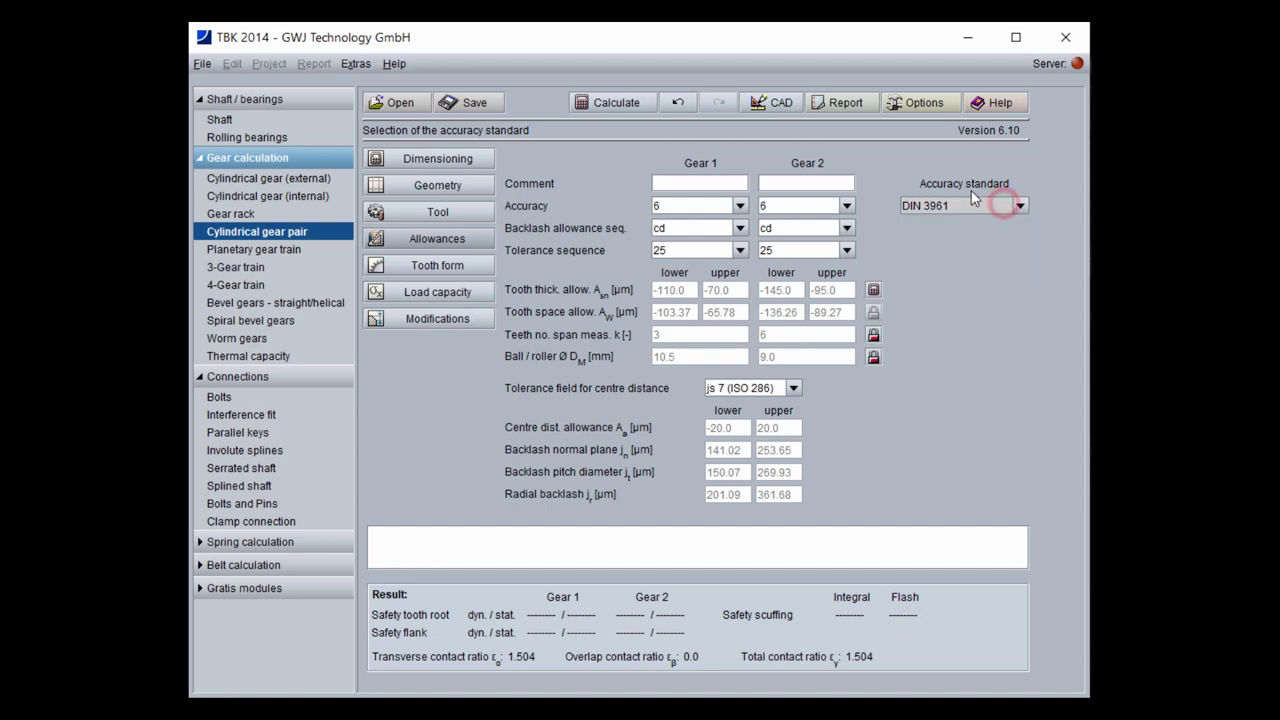
left_click(690, 226)
left_click(692, 228)
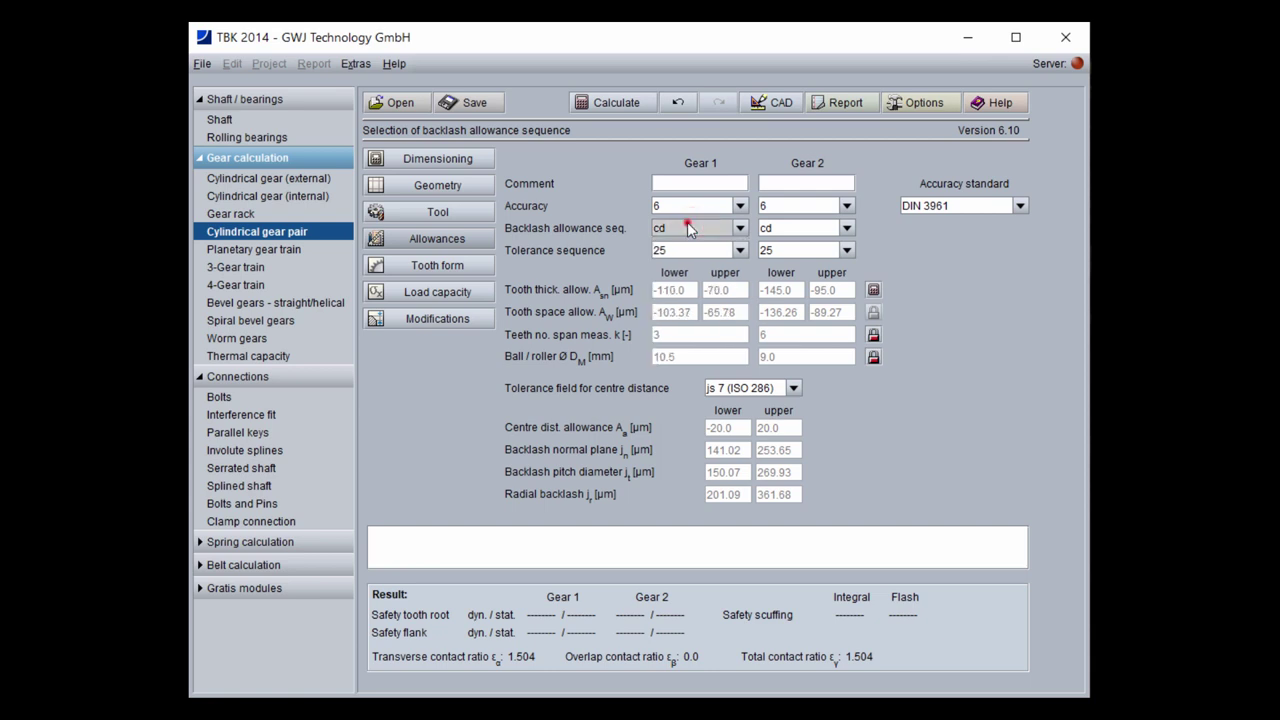
left_click(673, 251)
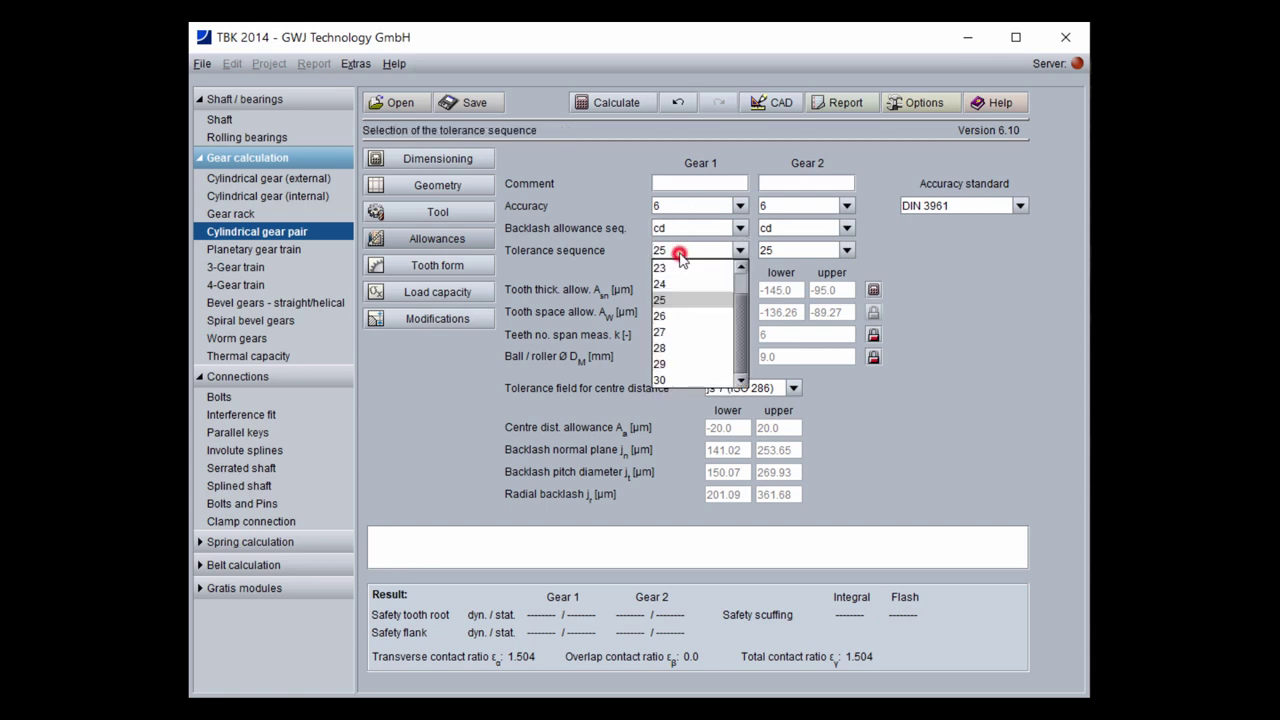
left_click(680, 252)
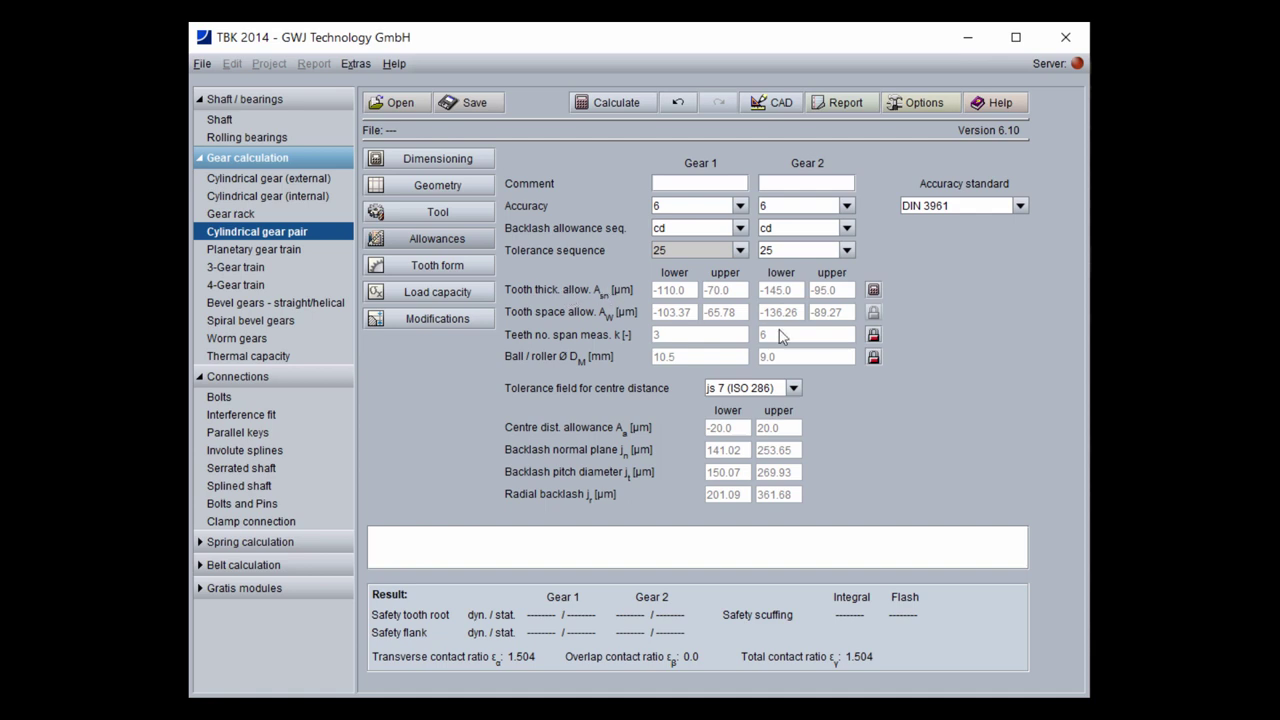
Review the measurement bases available for calculating tooth thickness allowances from test dimensions, and leave the calculation without applying it
left_click(873, 291)
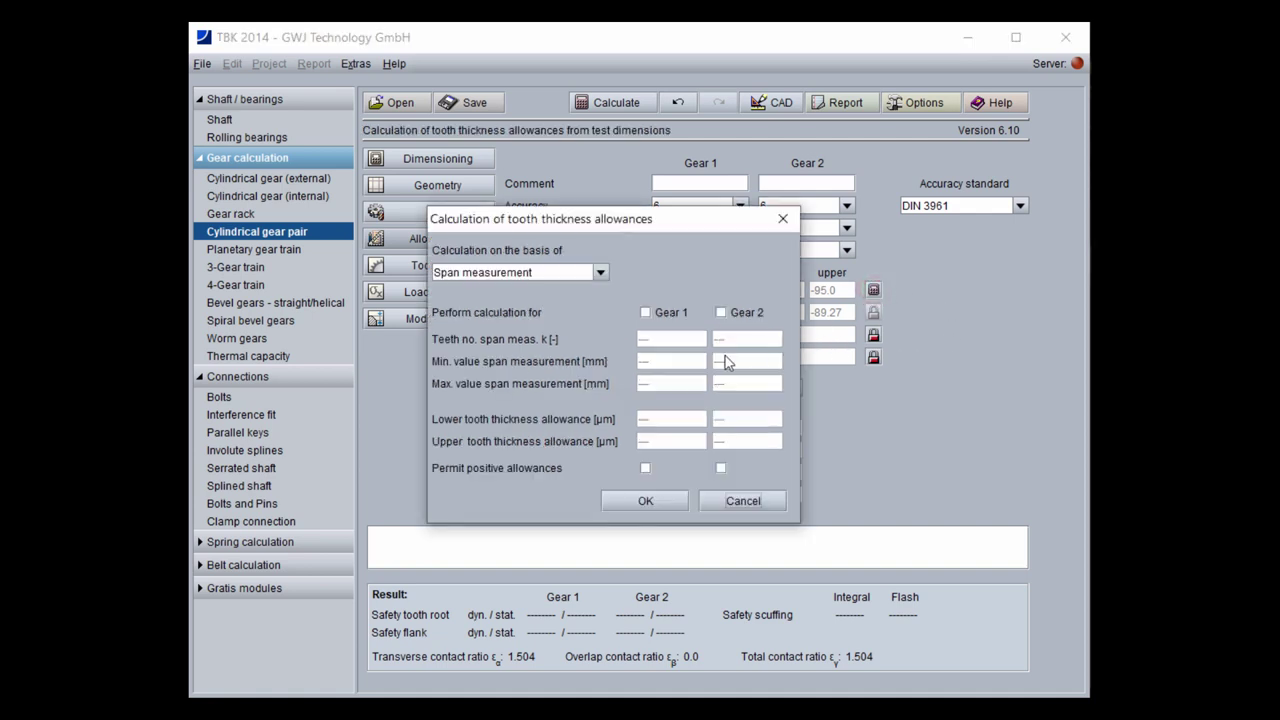
left_click(600, 272)
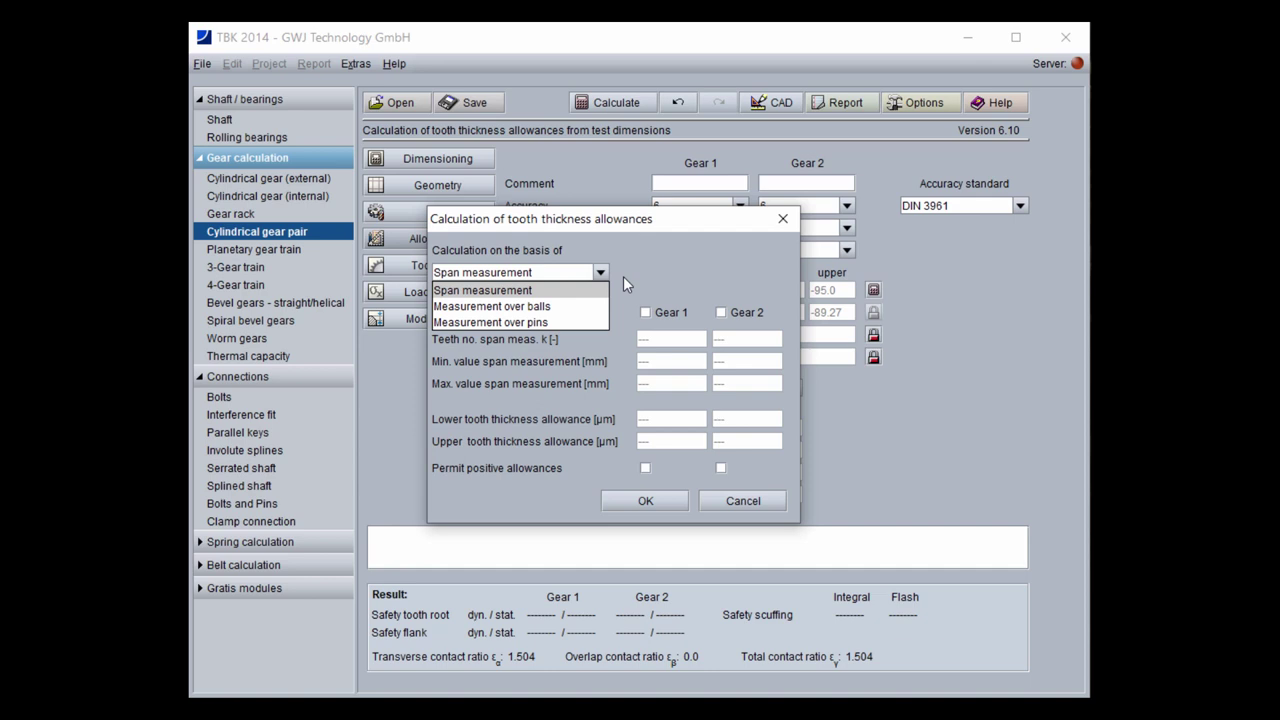
left_click(624, 288)
left_click(708, 501)
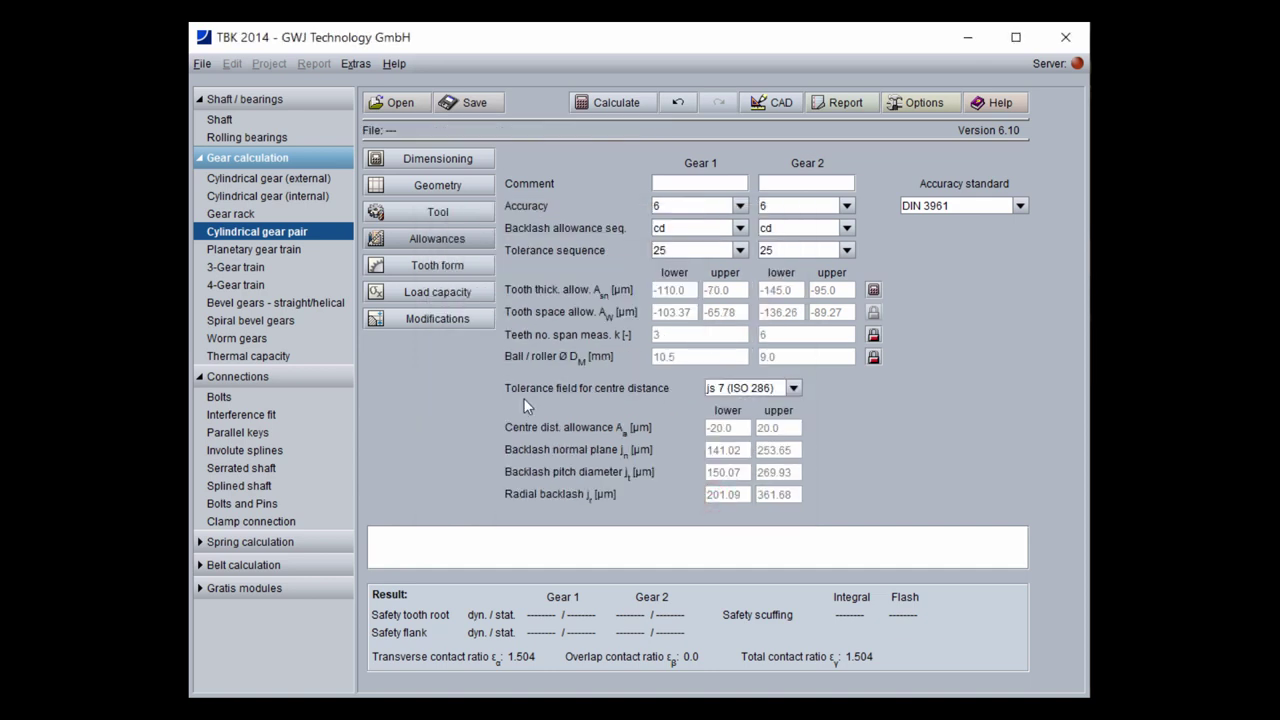
Return to the tool data and look through the basic rack profiles offered for gear 1, including the protuberance profiles
left_click(435, 211)
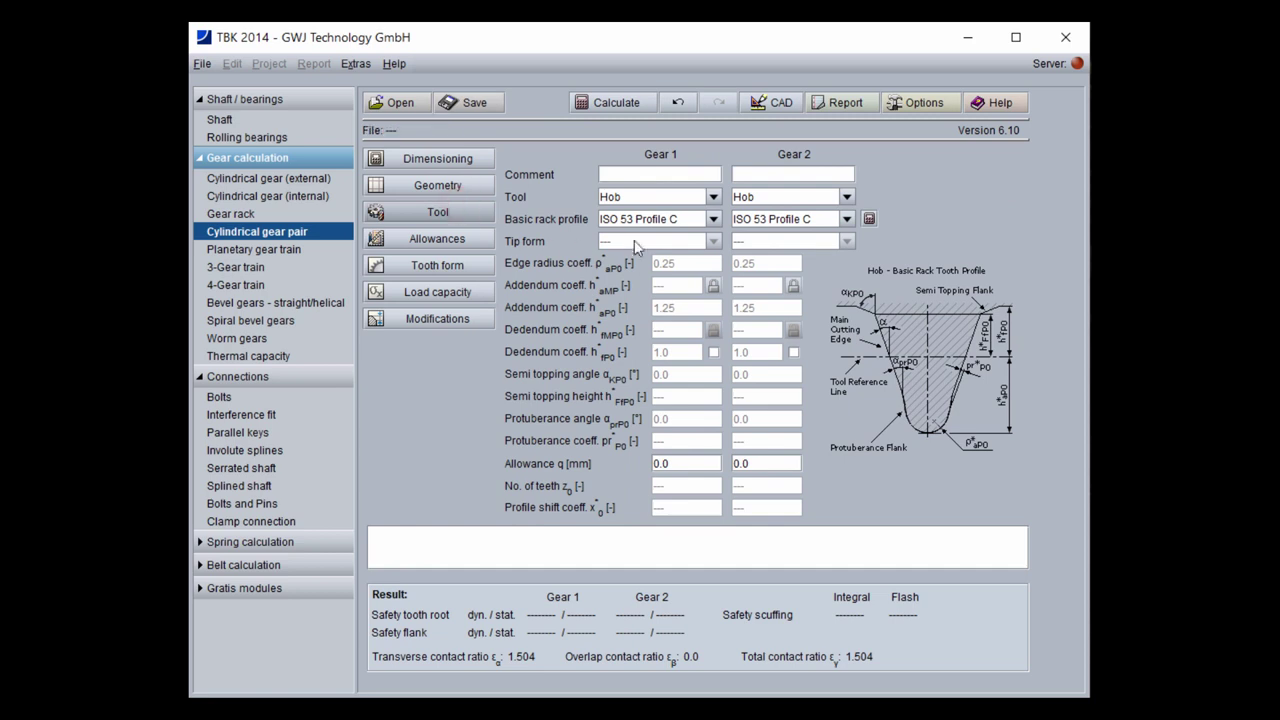
left_click(713, 219)
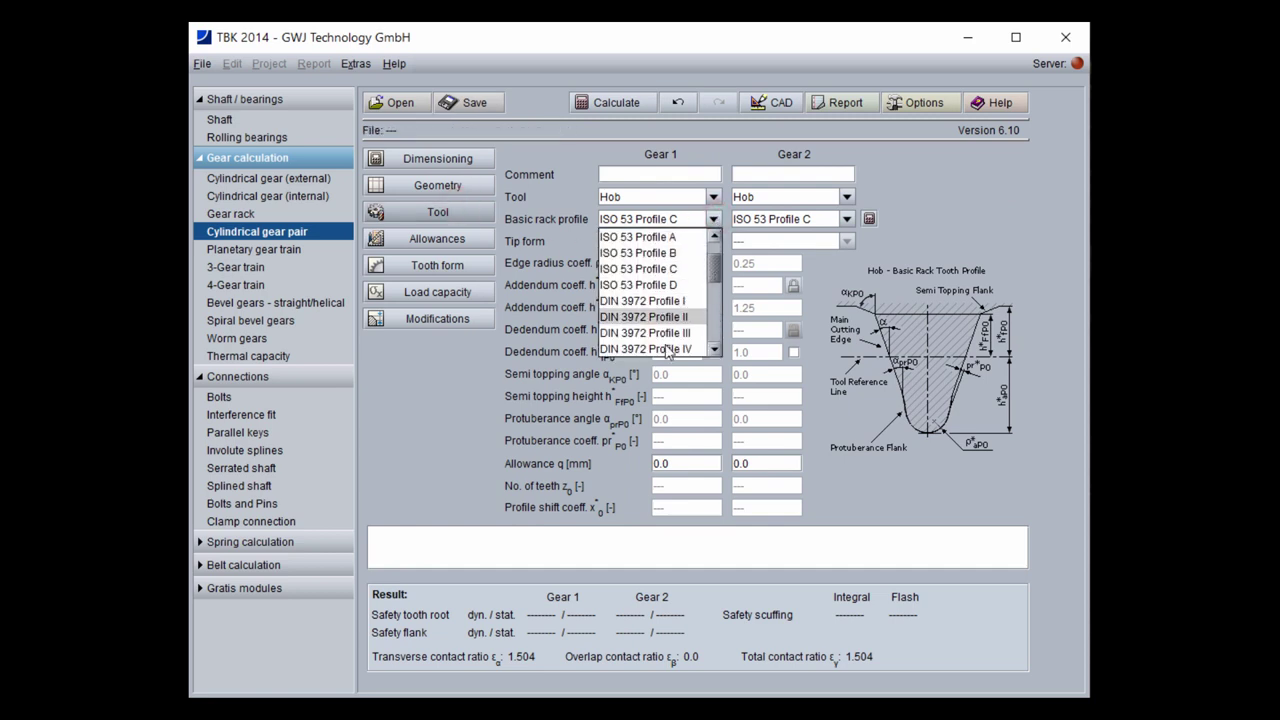
left_click_drag(714, 262, 714, 335)
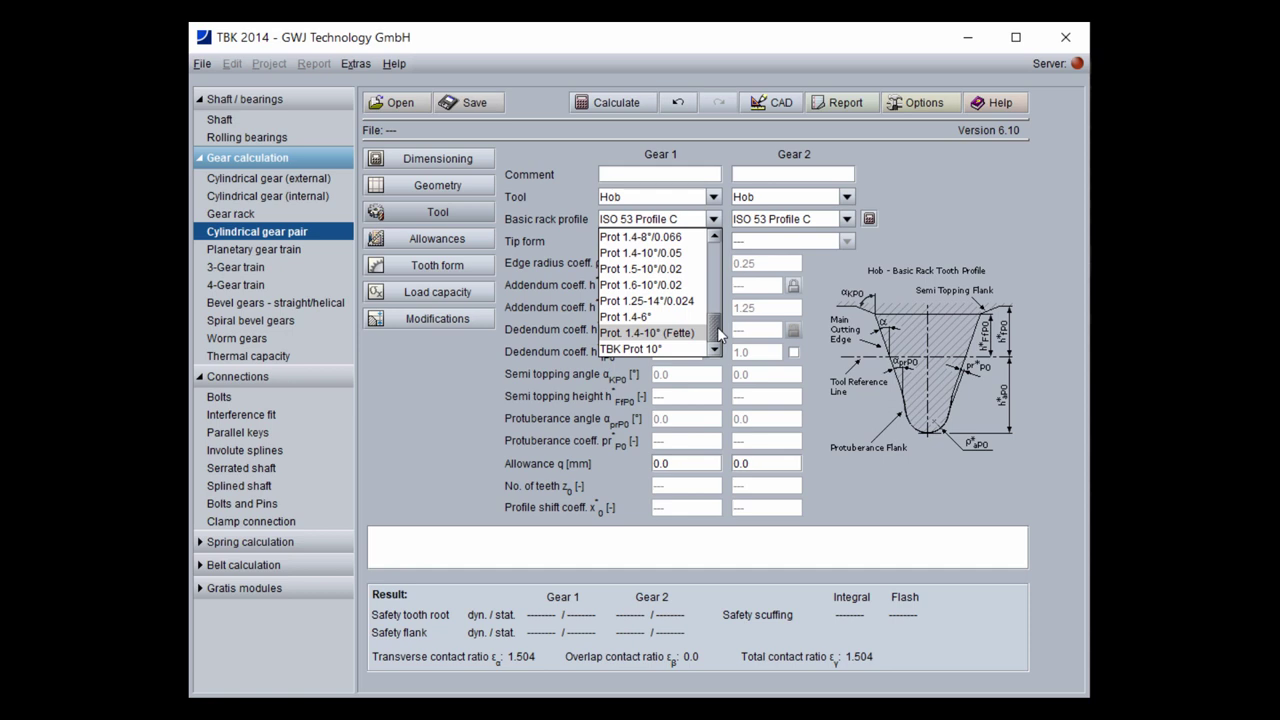
key("Escape")
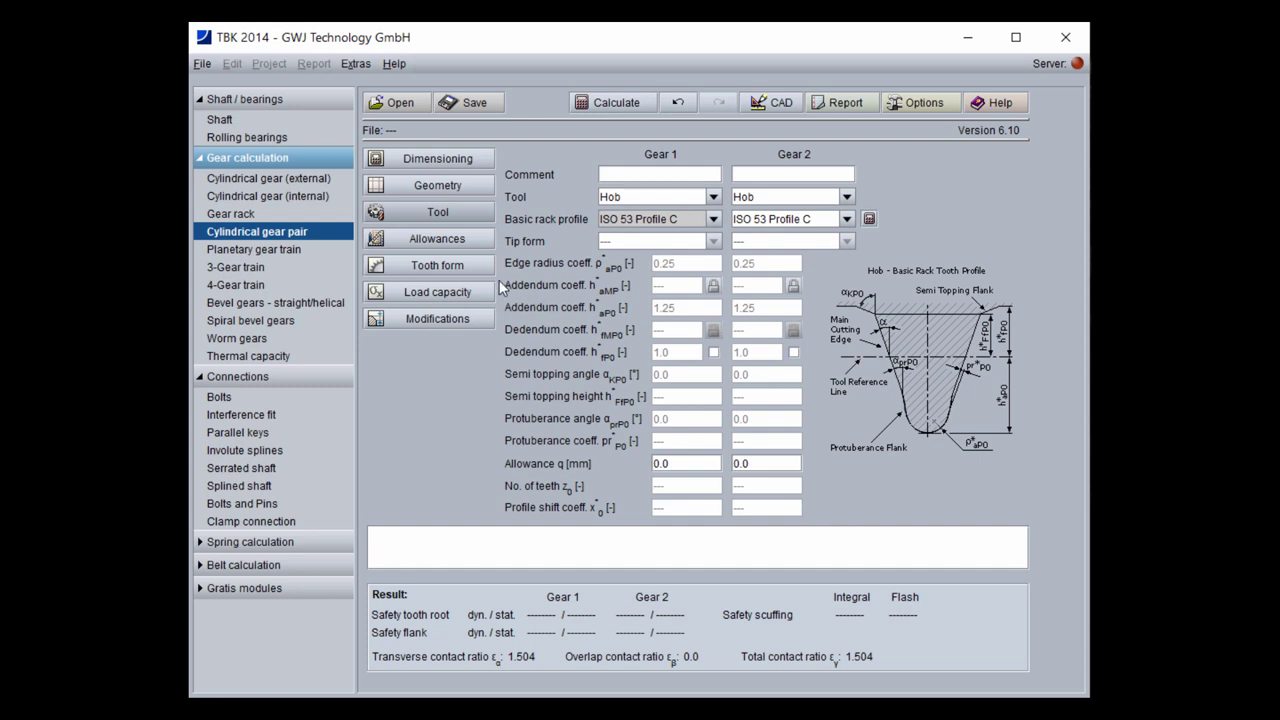
In the allowances, unlock the ball/roller diameters, try 10, 1.0 and 100.0 mm for gear 1, and lock them again
left_click(477, 245)
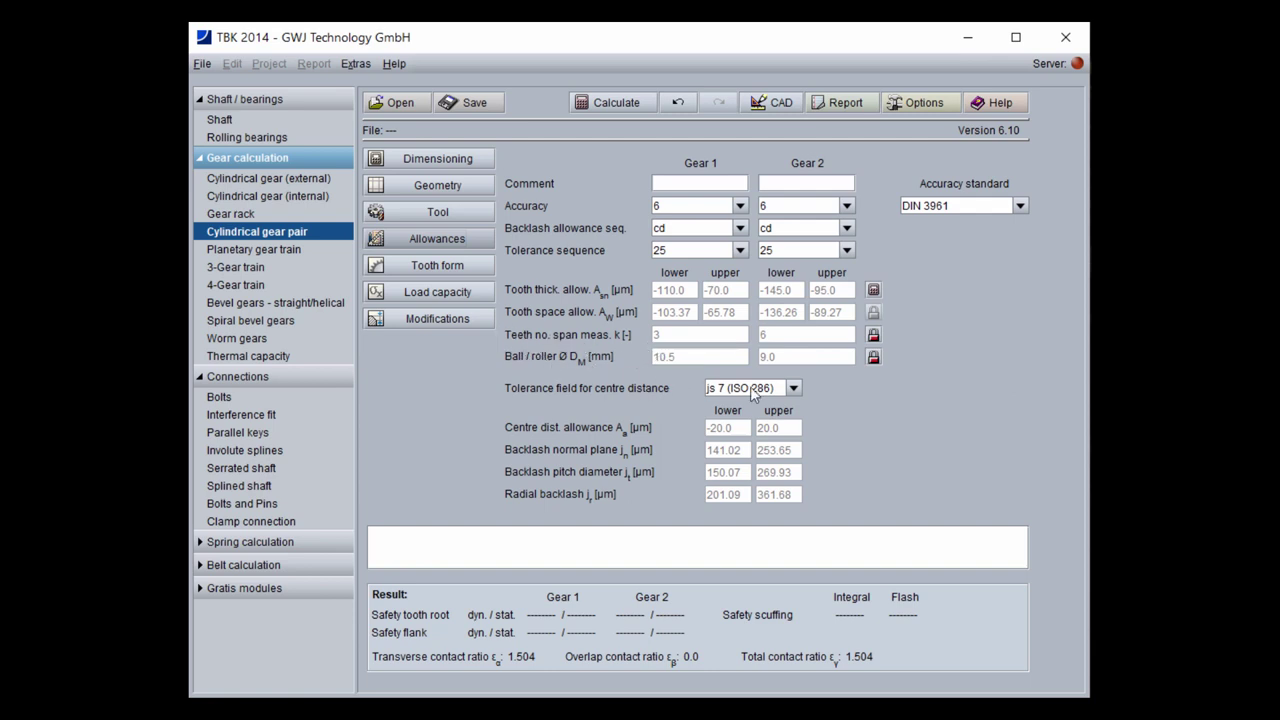
left_click(875, 358)
left_click(686, 357)
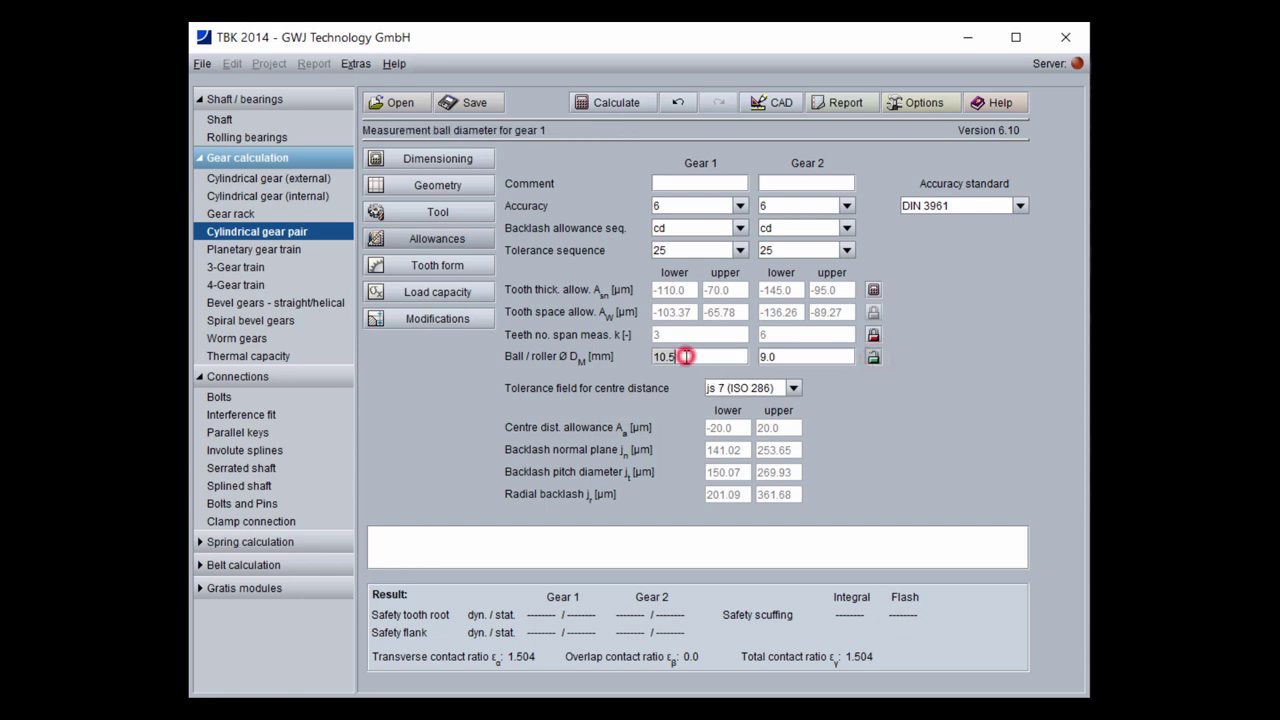
type("10")
key("Return")
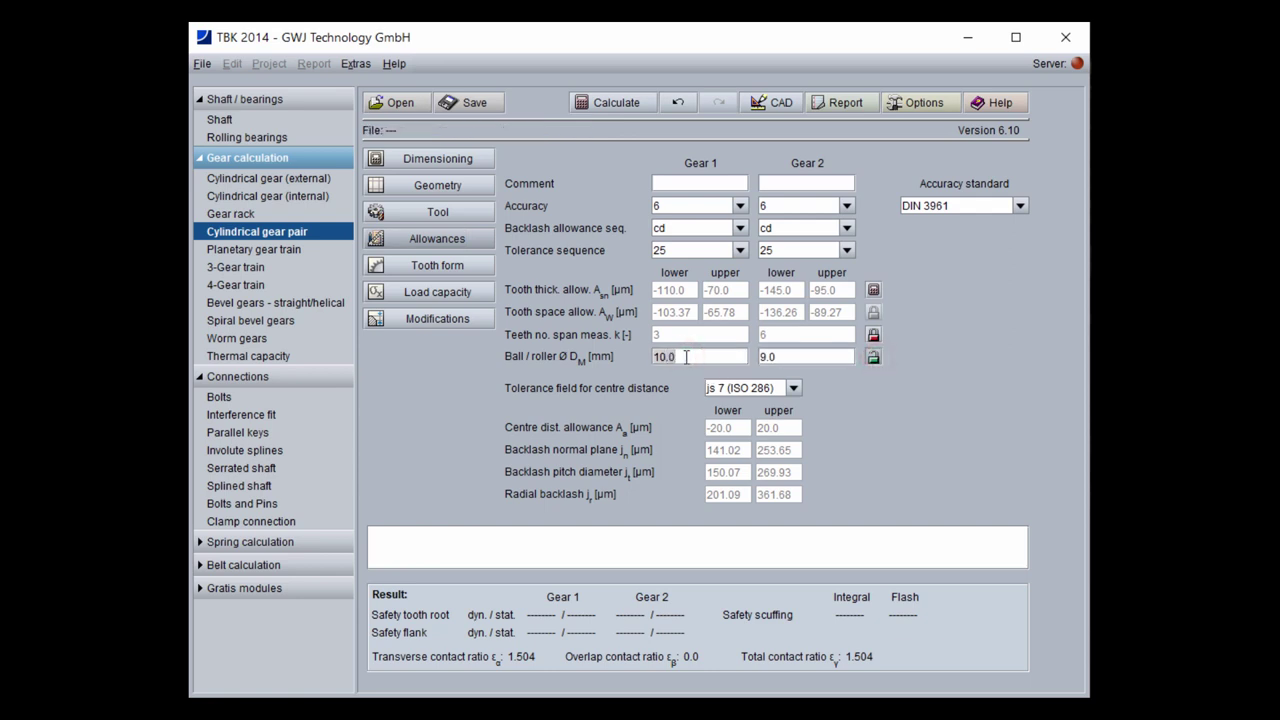
double_click(686, 357)
type("1.0")
key("Return")
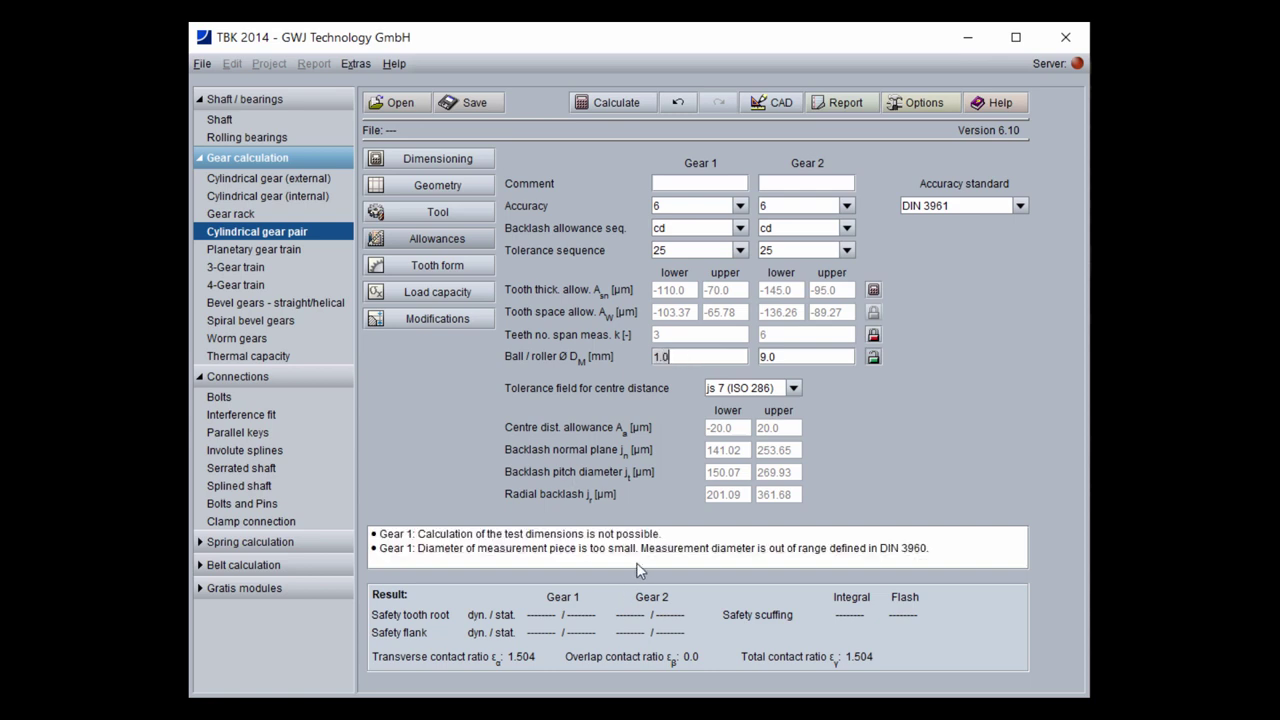
key("BackSpace")
key("BackSpace")
key("BackSpace")
type("100.0")
left_click(873, 358)
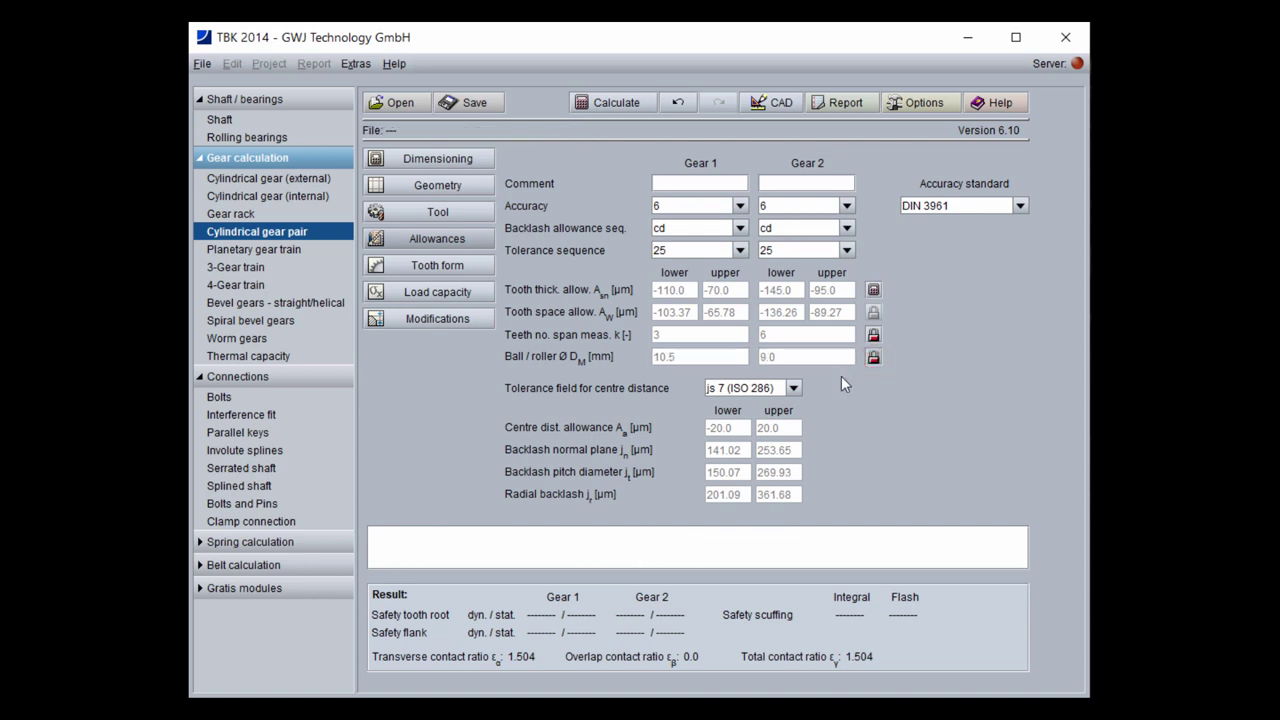
Review the tolerance fields available for the centre distance without changing the selection
left_click(767, 392)
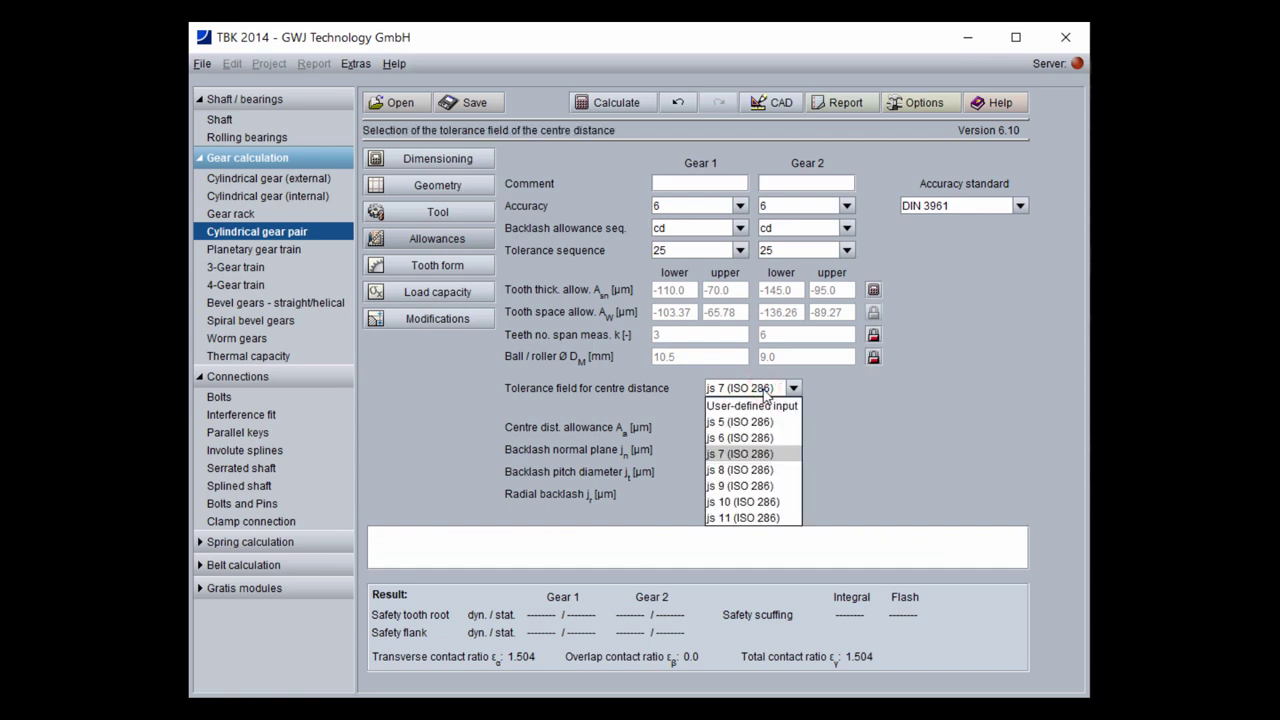
left_click(831, 394)
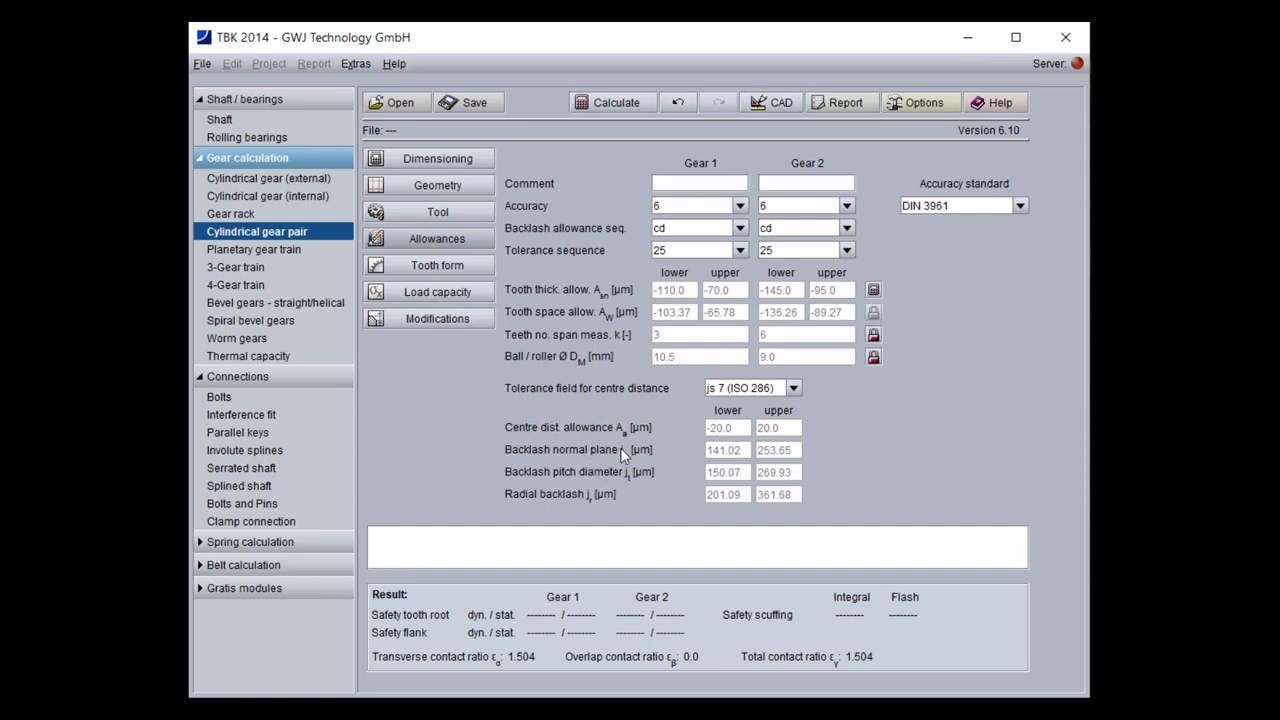
Show the tooth form in detail view, cycle gear 1's tooth thickness allowance back to -90 µm, and set both tip diameter allowances to -125 µm
left_click(446, 266)
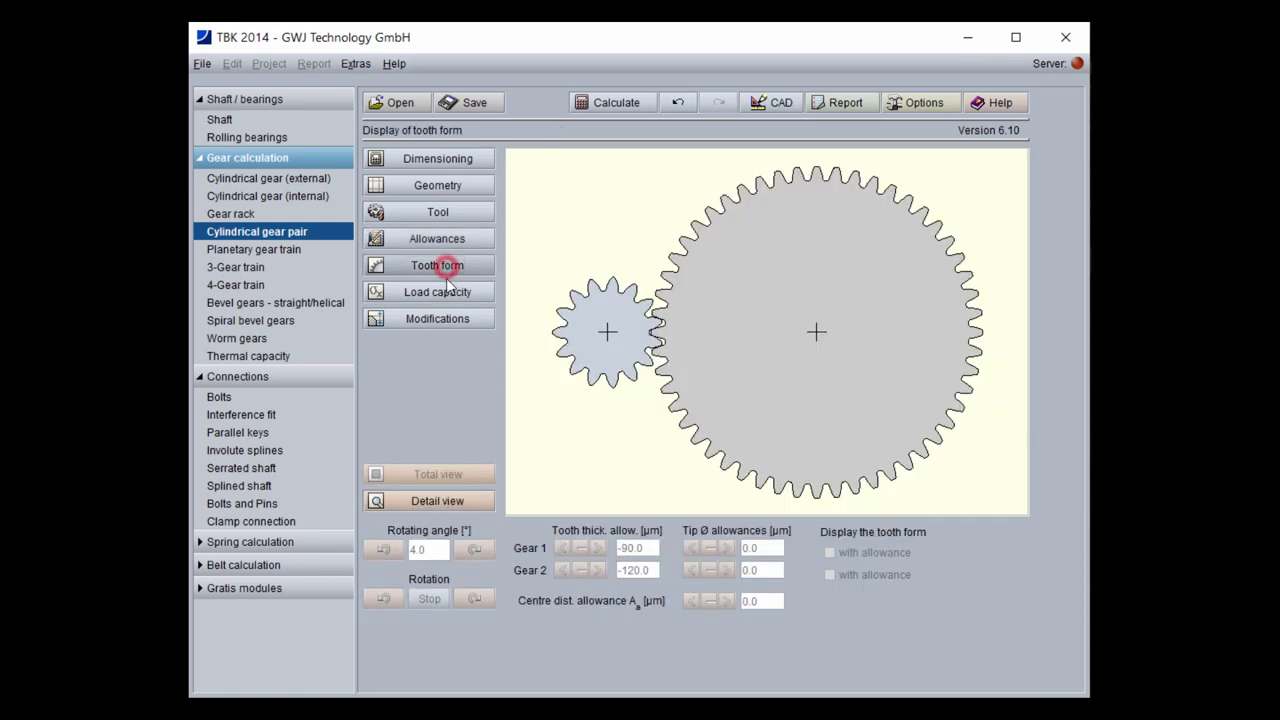
left_click(443, 500)
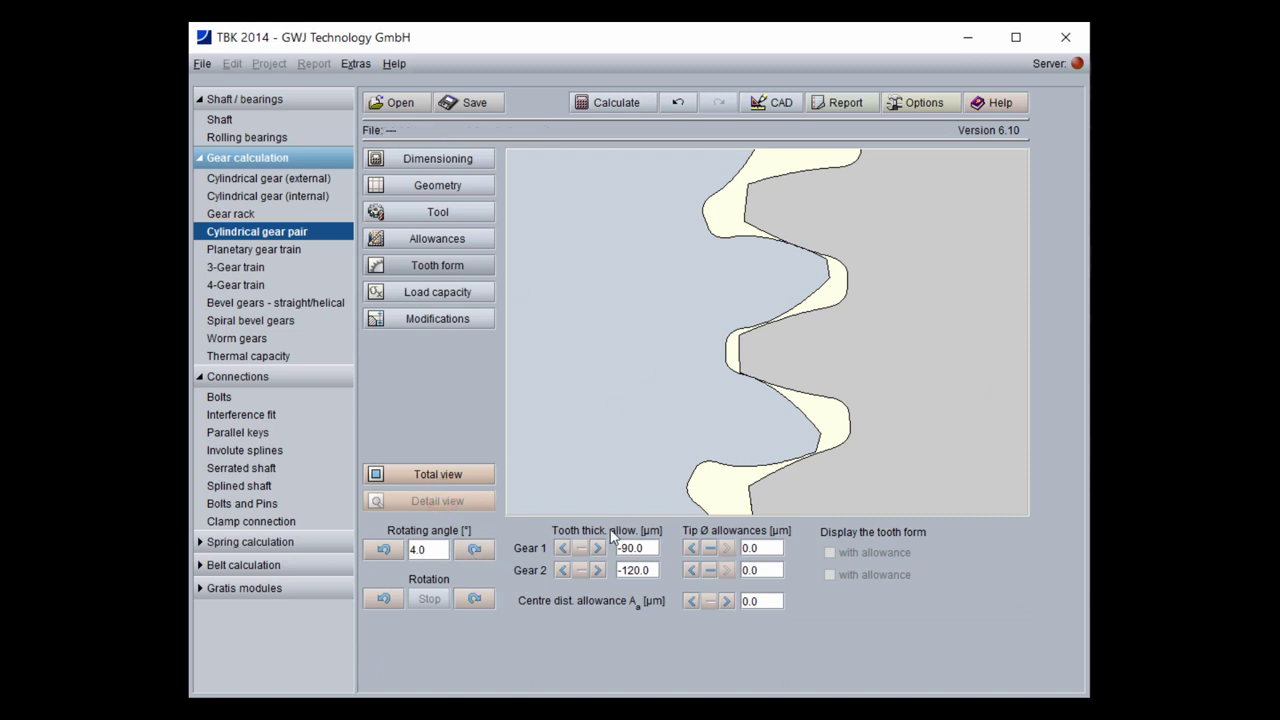
left_click(563, 548)
left_click(581, 548)
left_click(594, 549)
left_click(581, 548)
left_click(711, 548)
left_click(709, 570)
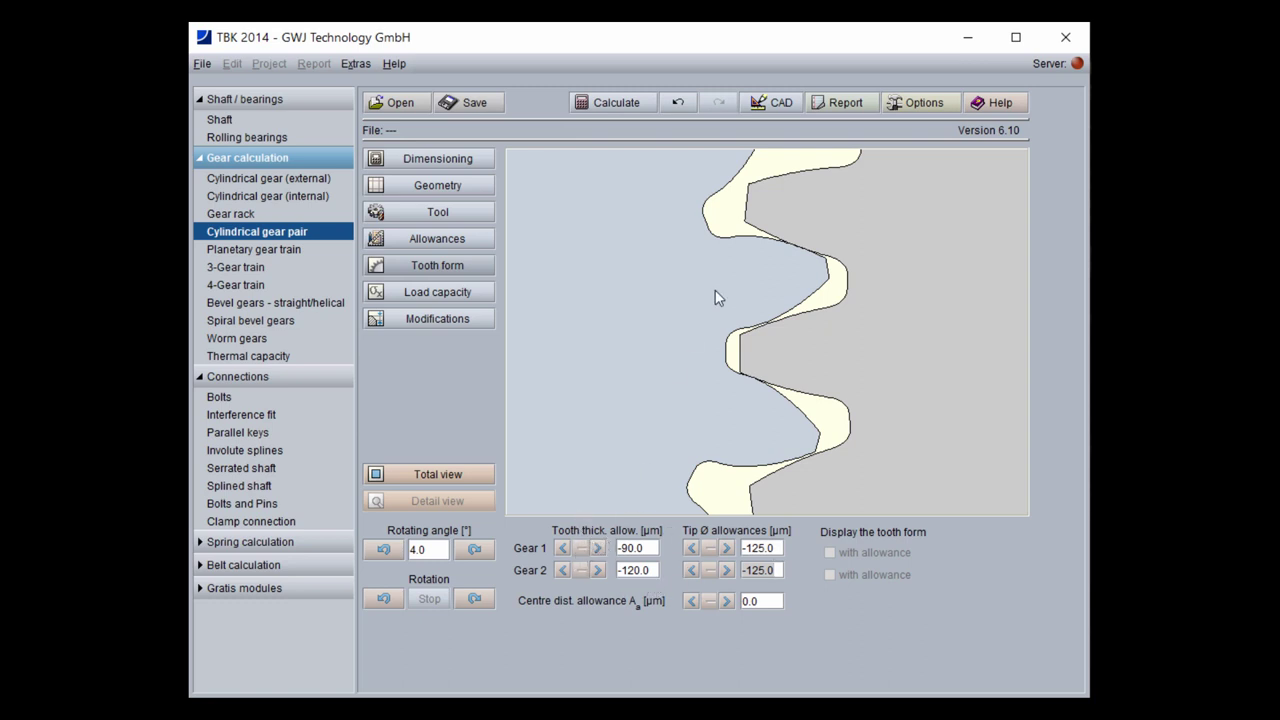
Review the CAD output and export formats available for the gear pair
left_click(780, 102)
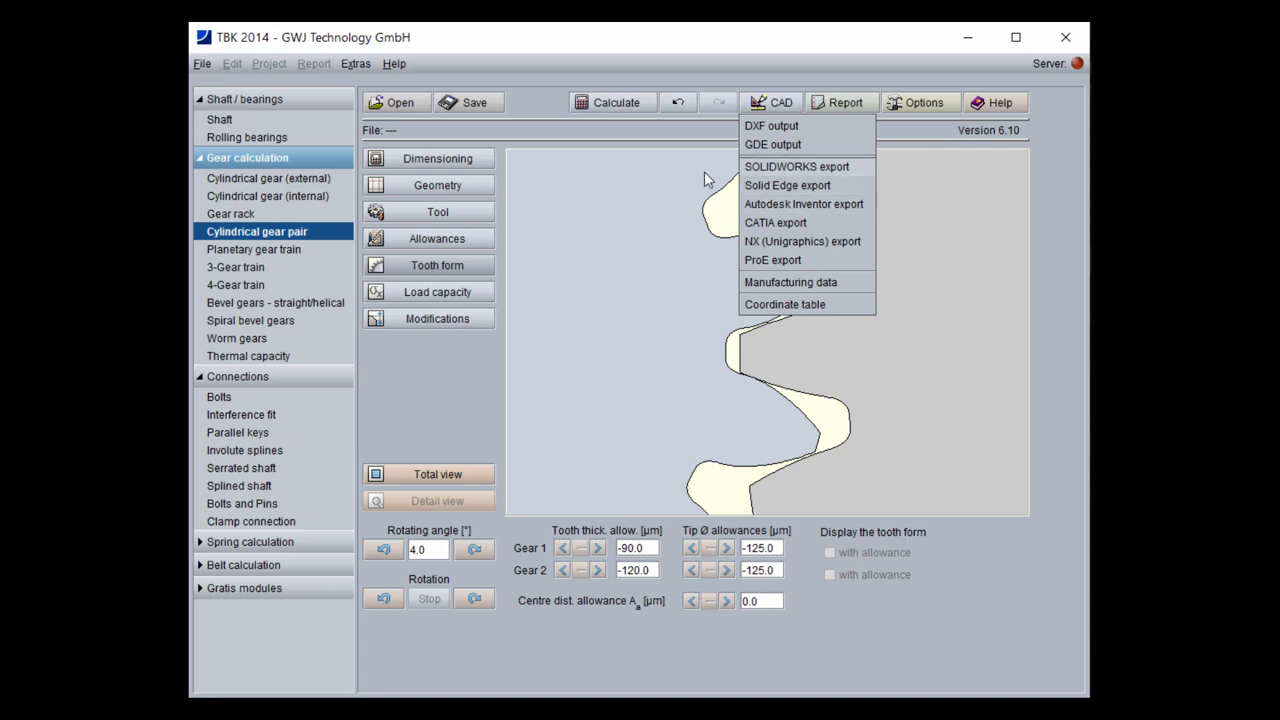
left_click(791, 43)
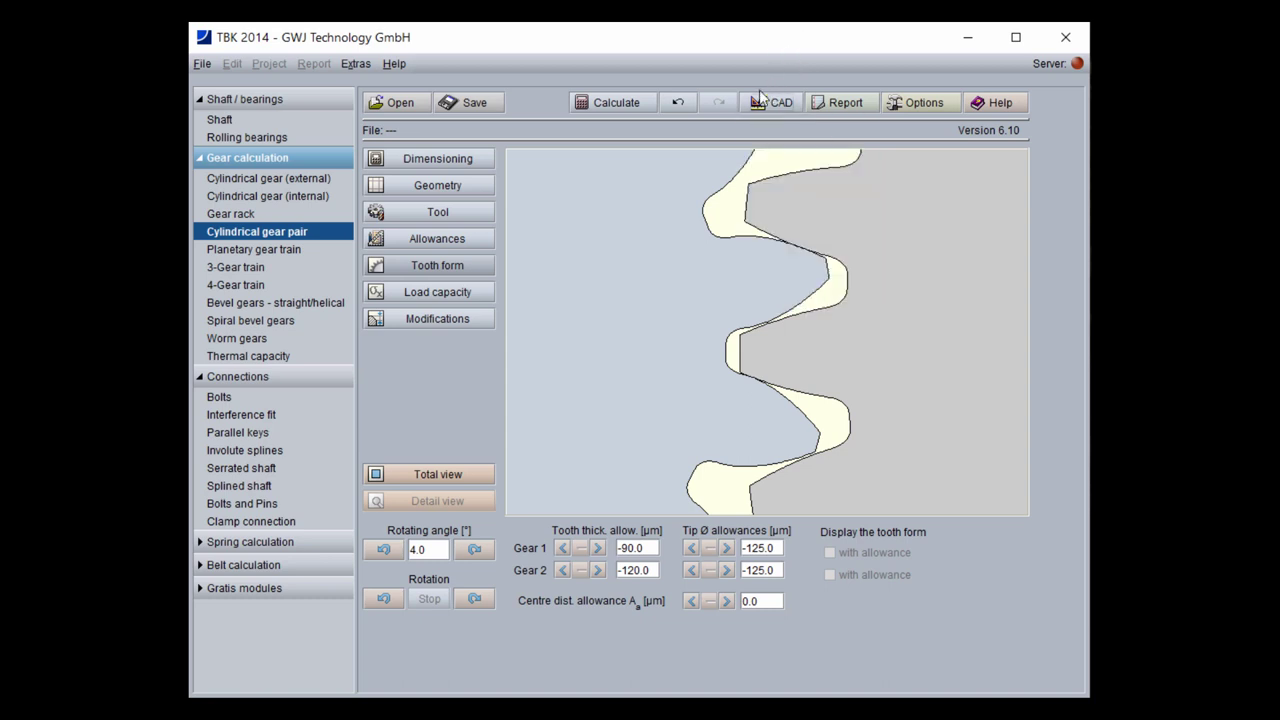
Open the load capacity calculation and set its calculation method to ISO 6336 Method B
left_click(468, 292)
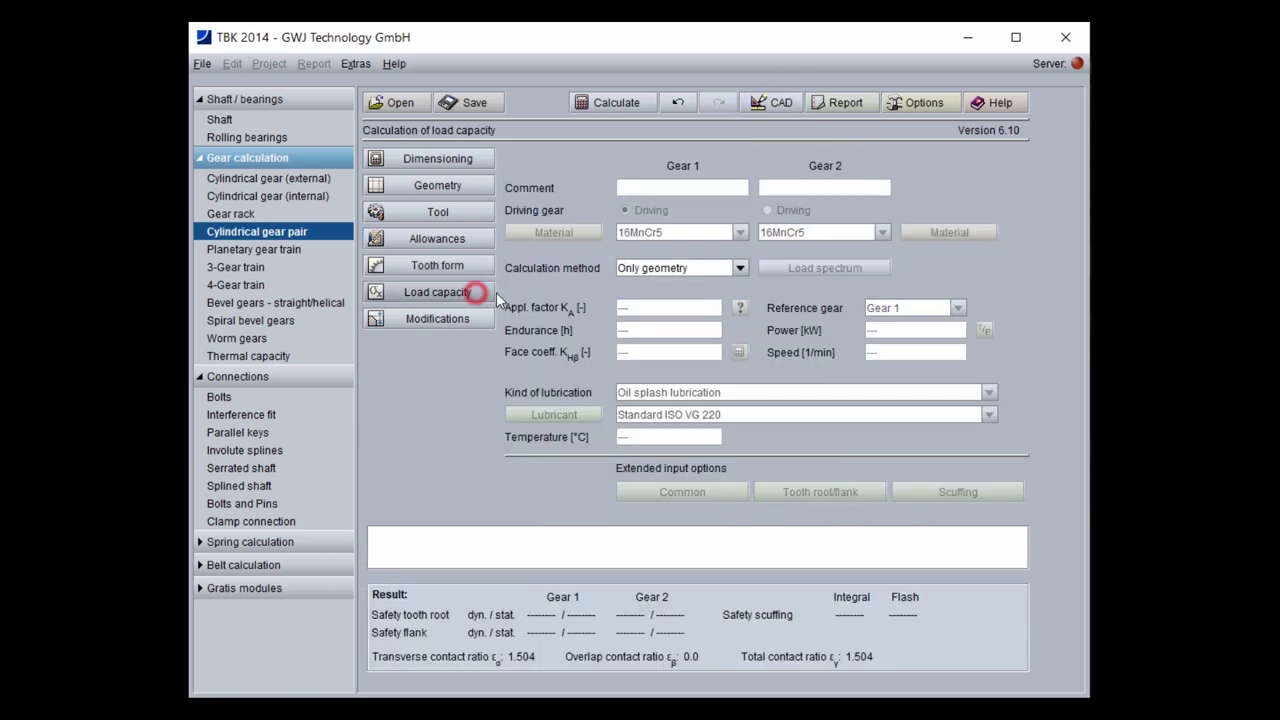
left_click(704, 268)
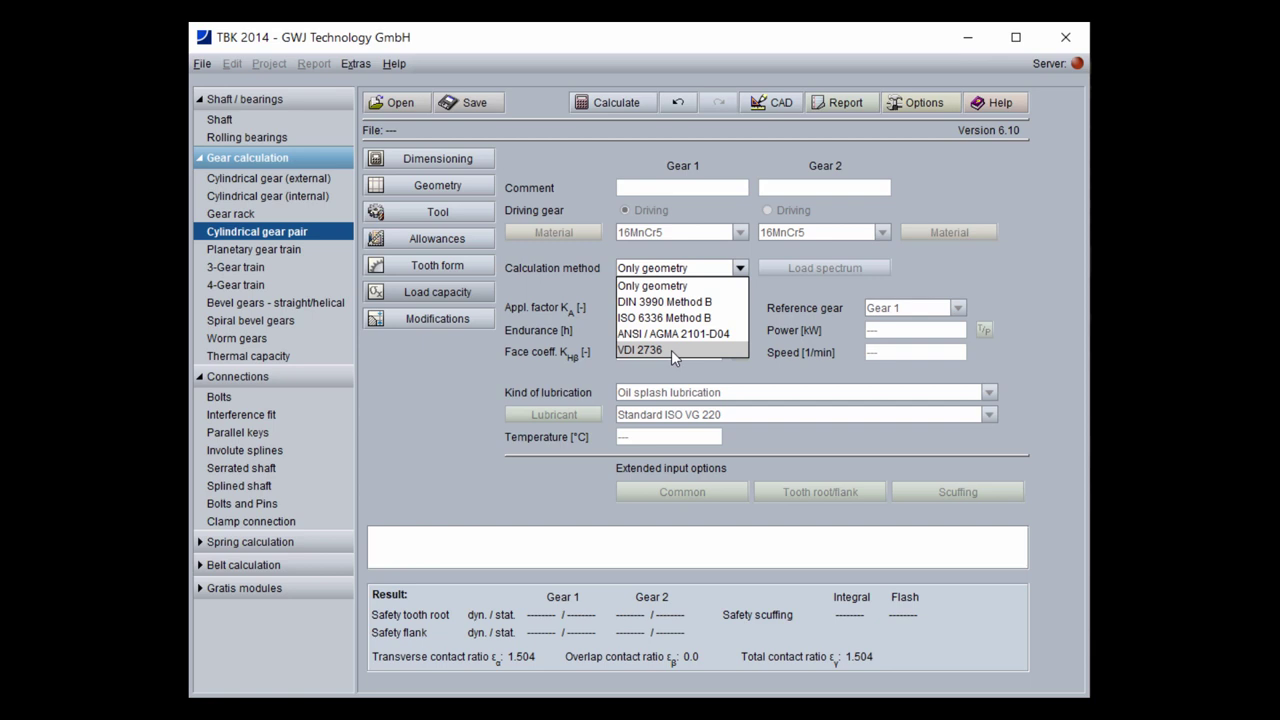
left_click(668, 317)
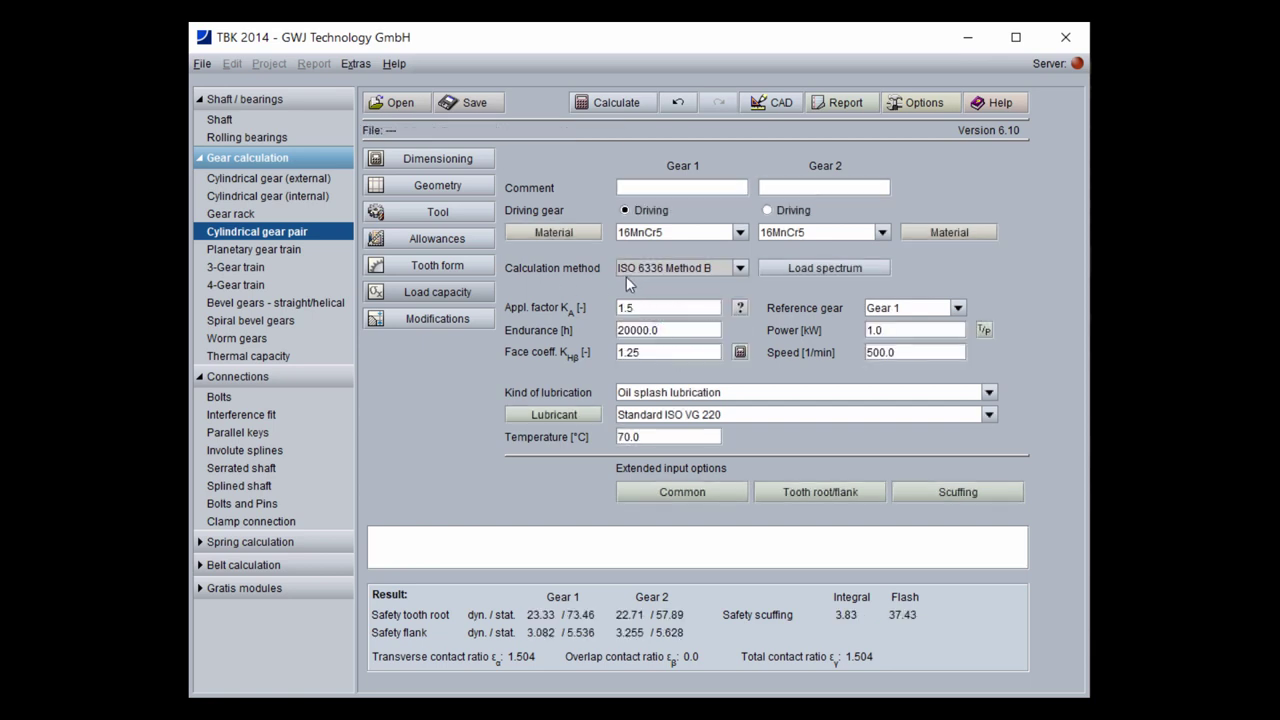
Review the materials available for gear 1, preview the user-defined material input, and leave the material selection without applying it
left_click(740, 232)
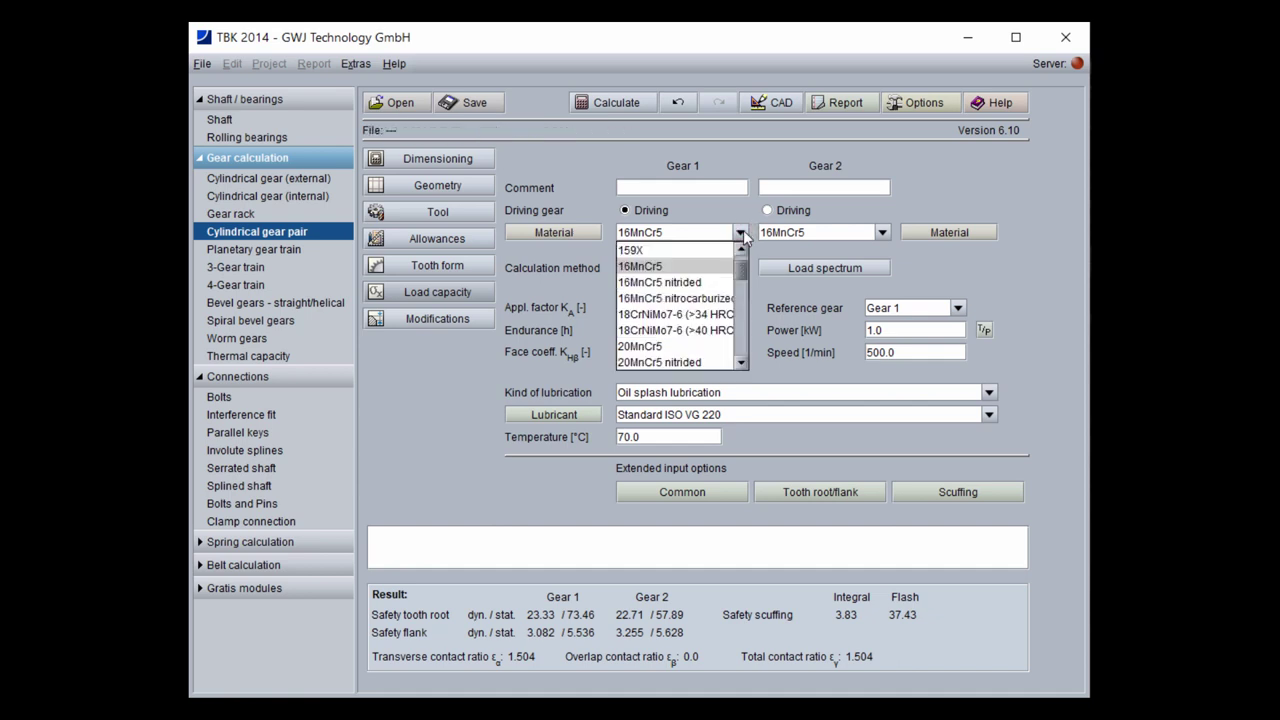
left_click(573, 233)
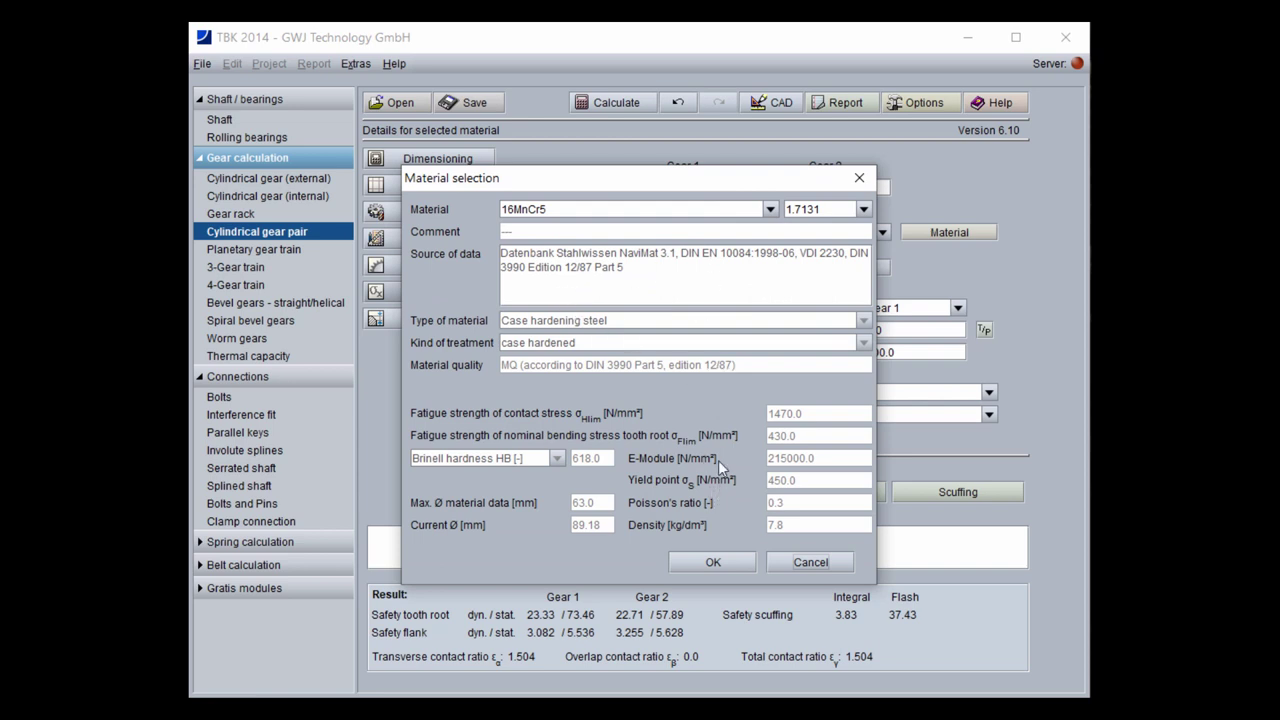
left_click(770, 209)
scroll(771, 240, "down", 10)
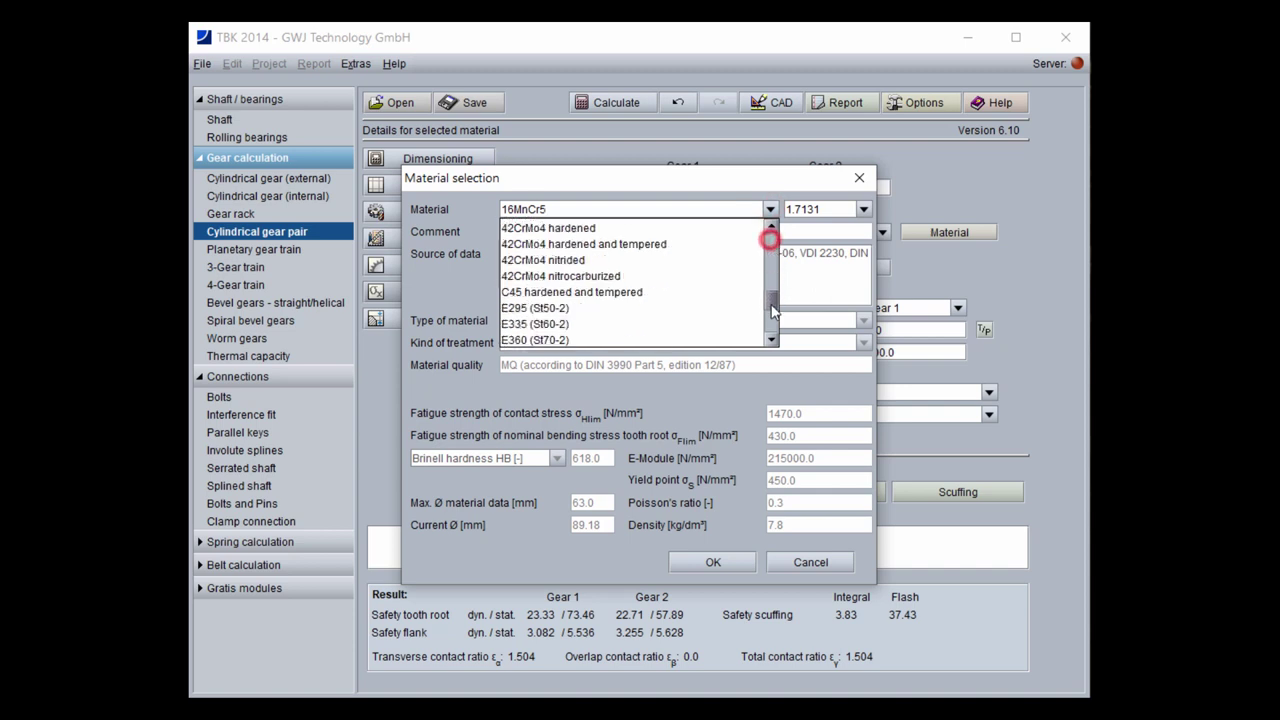
scroll(771, 238, "up", 12)
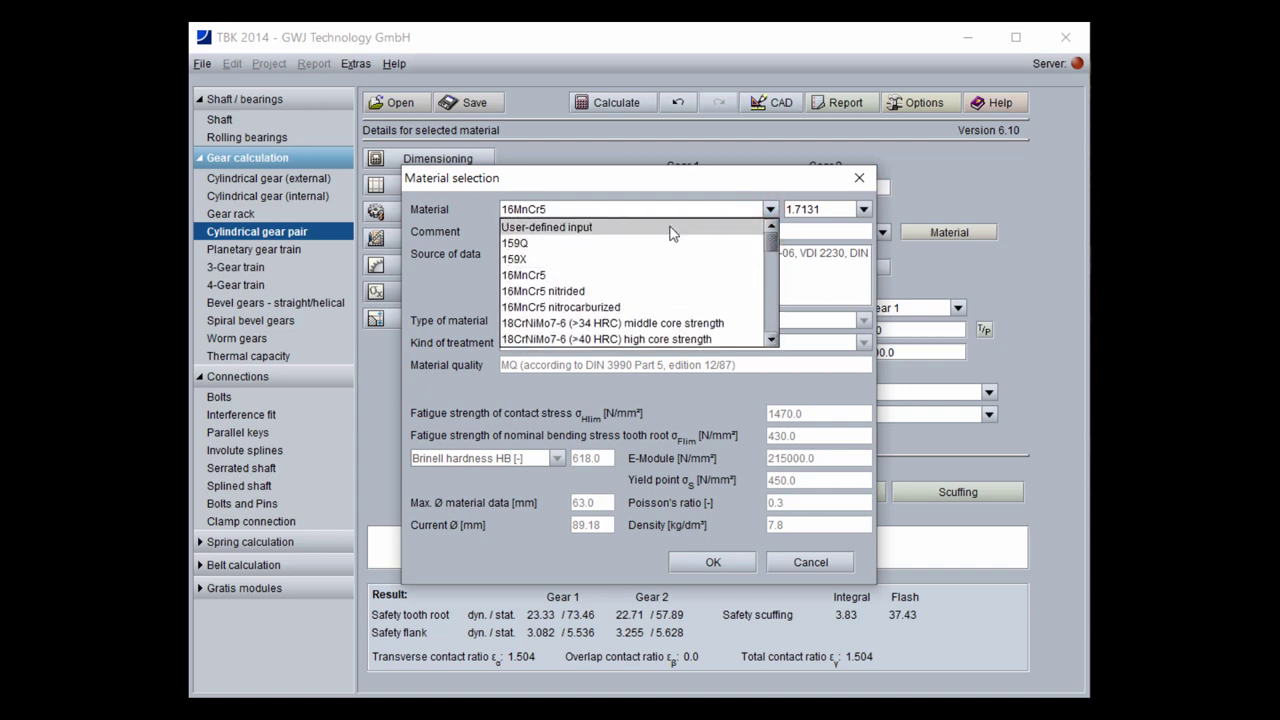
left_click(670, 228)
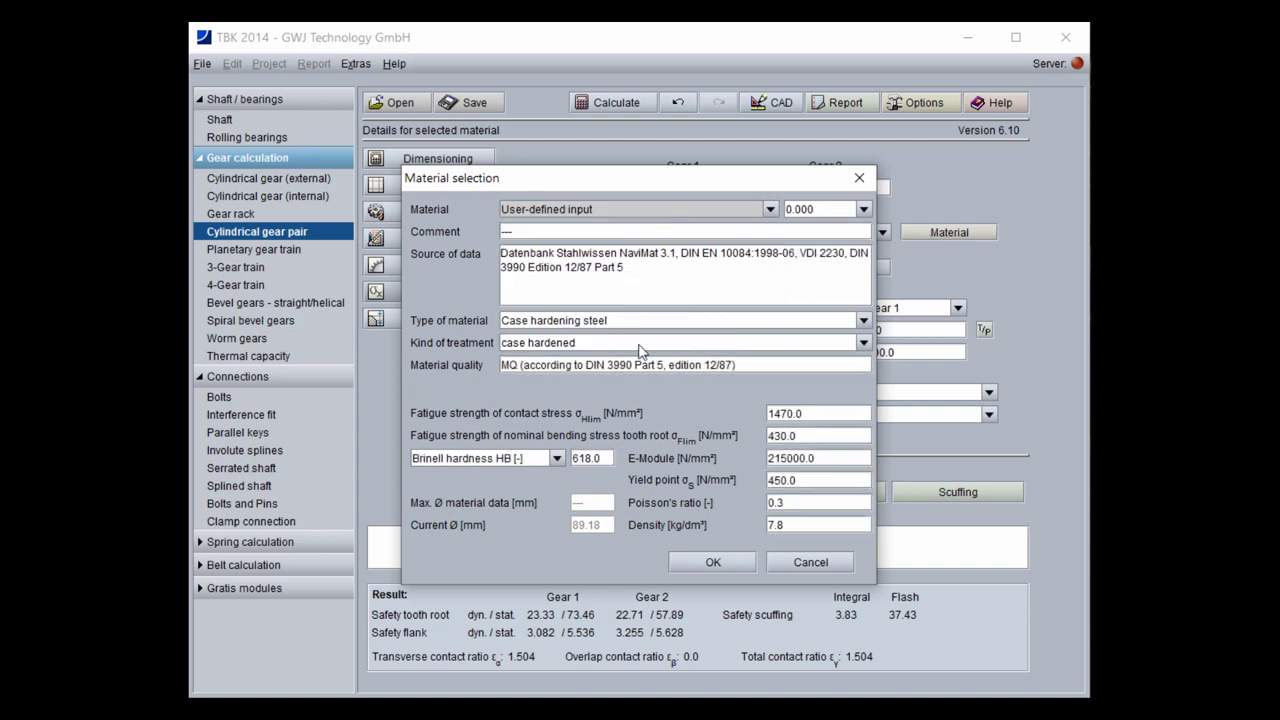
left_click(779, 560)
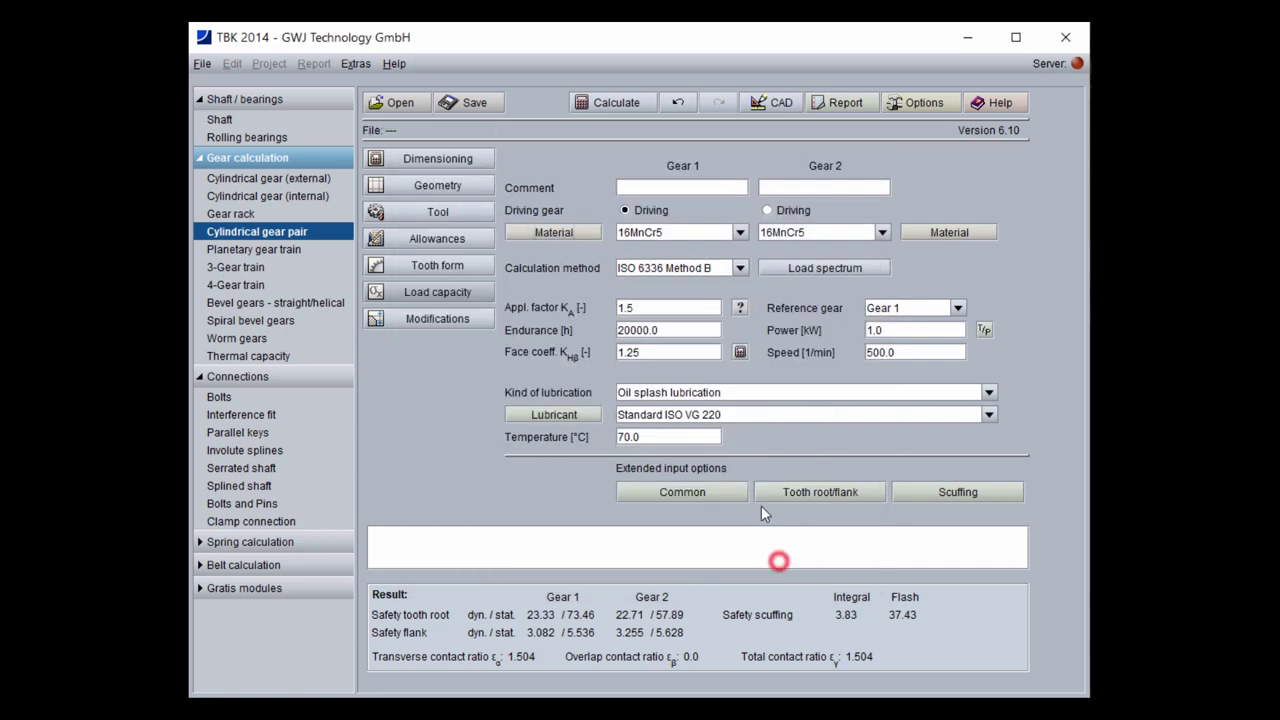
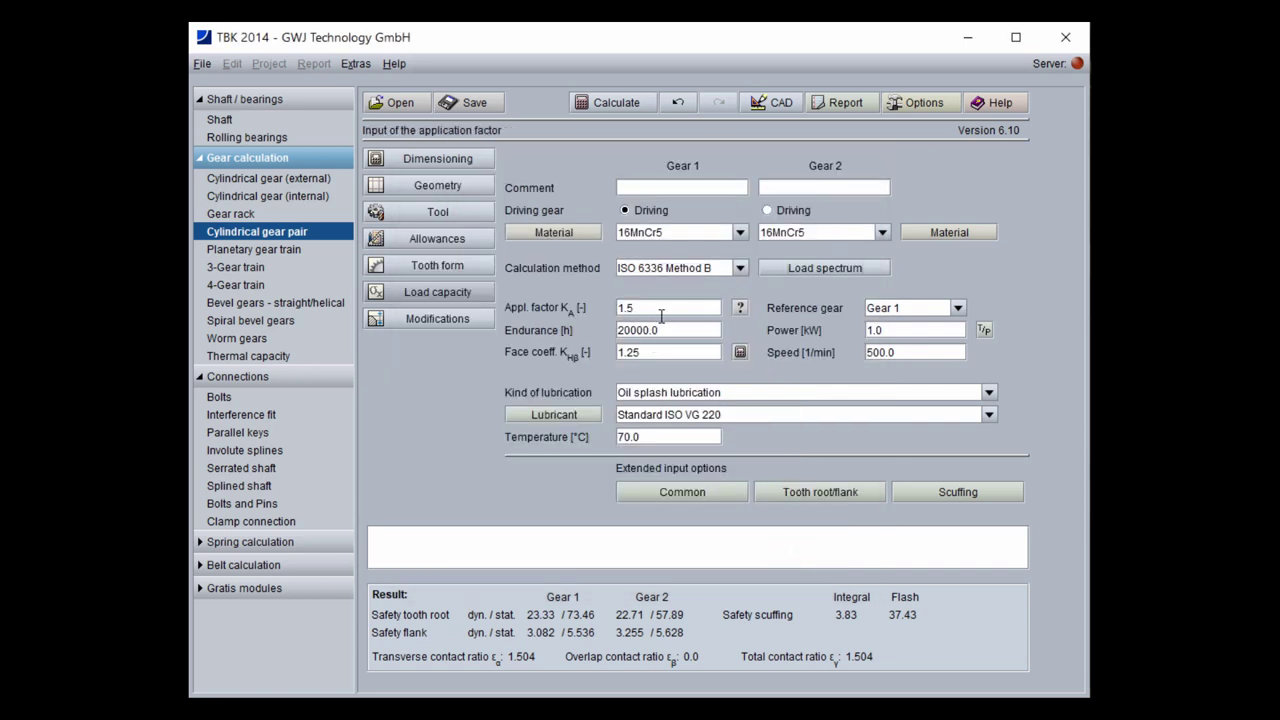
Review the application factor, endurance and face coefficient inputs, including the calculation methods offered for the face coefficient
left_click(657, 307)
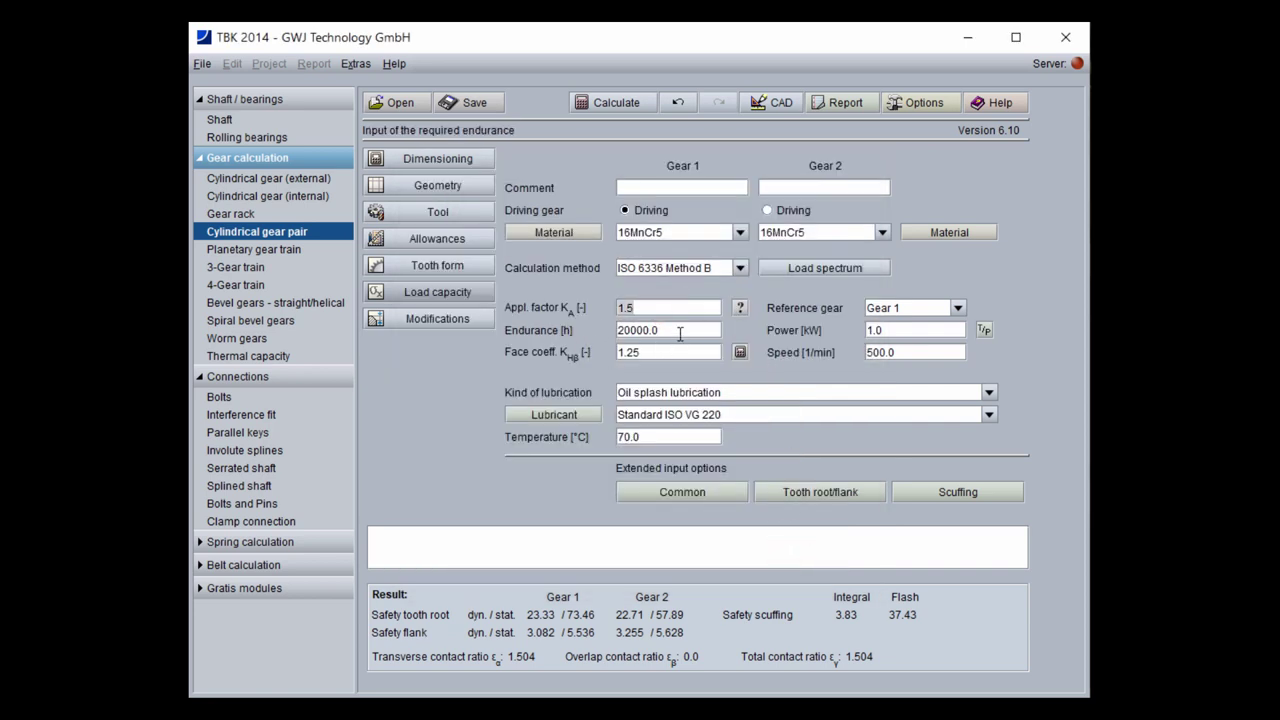
left_click(678, 331)
left_click(661, 357)
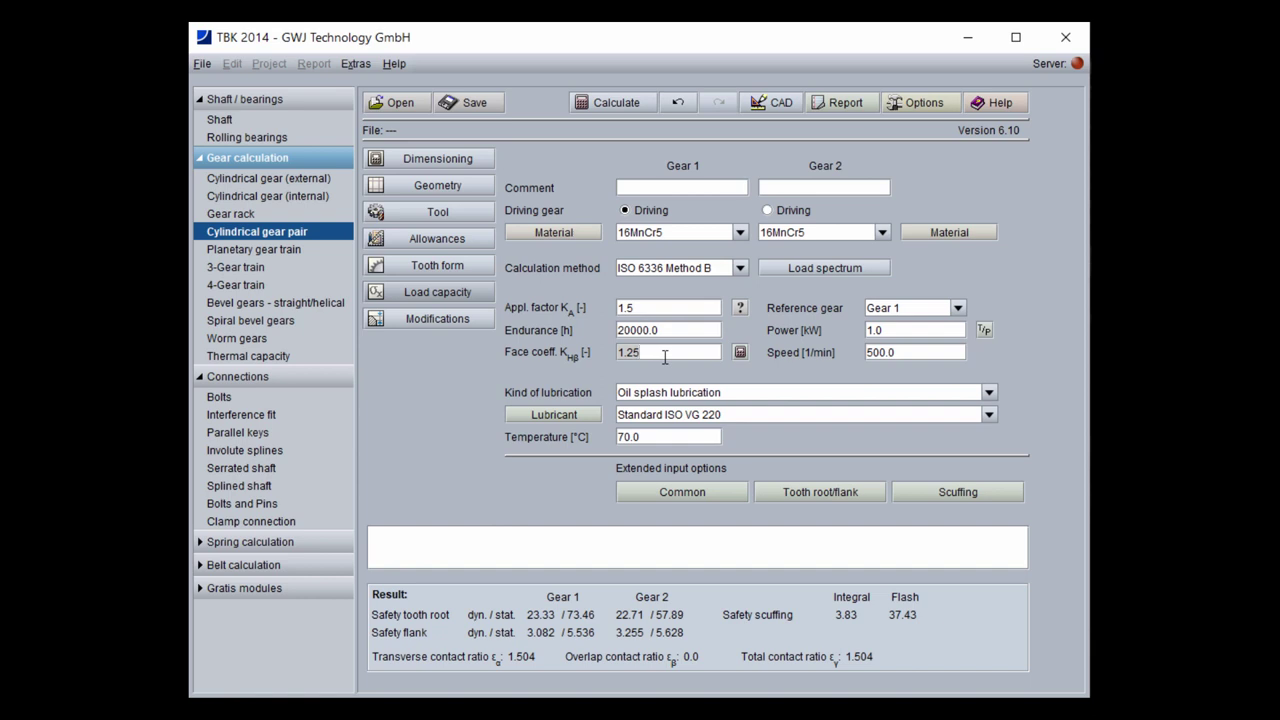
left_click(740, 352)
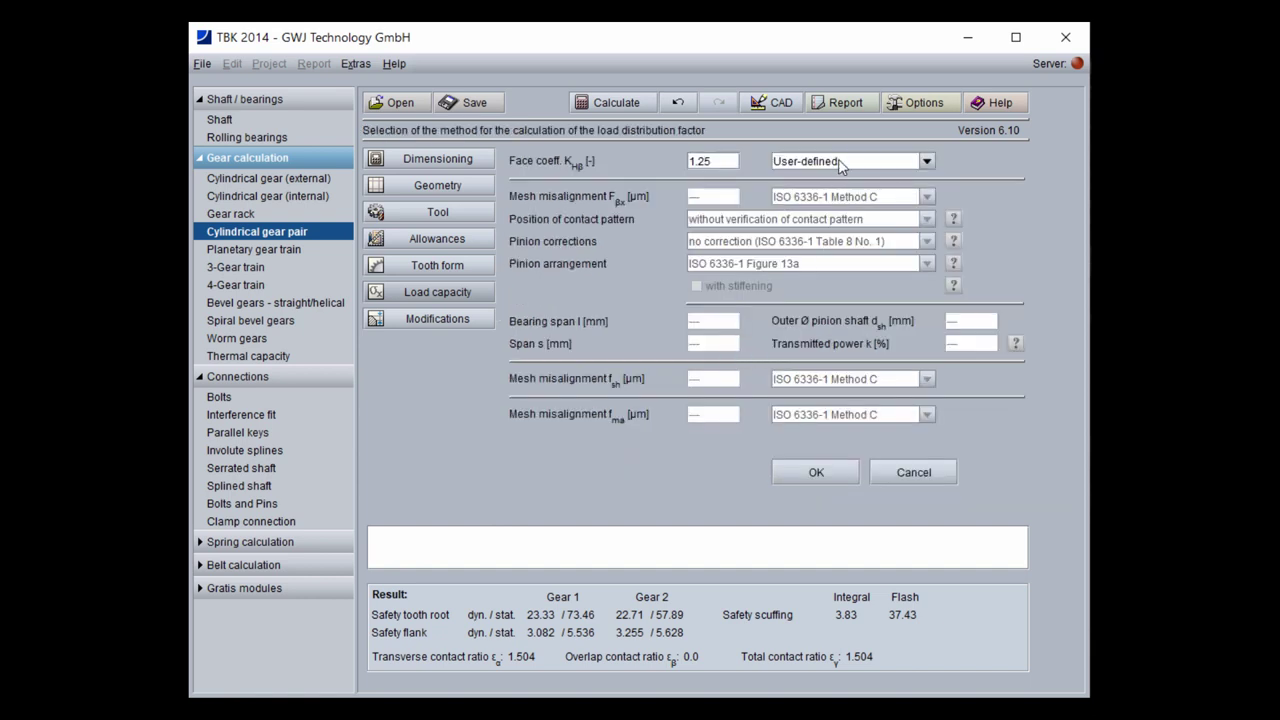
left_click(840, 166)
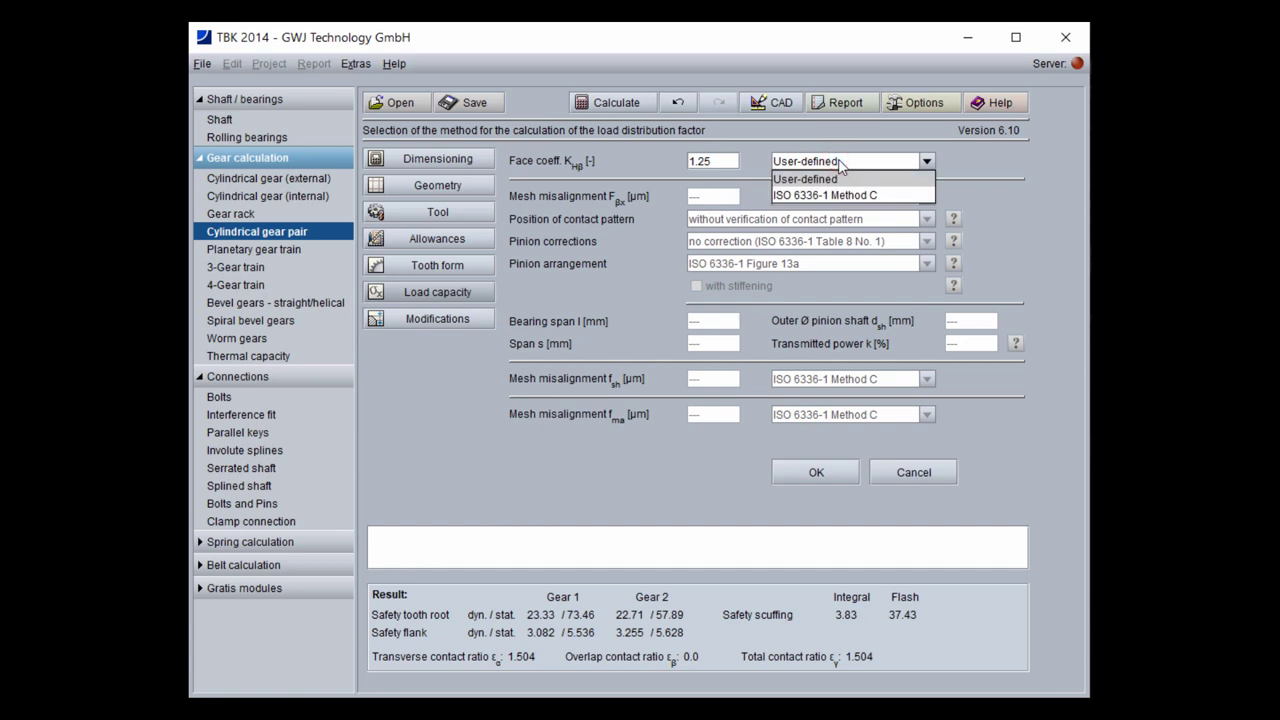
left_click(840, 166)
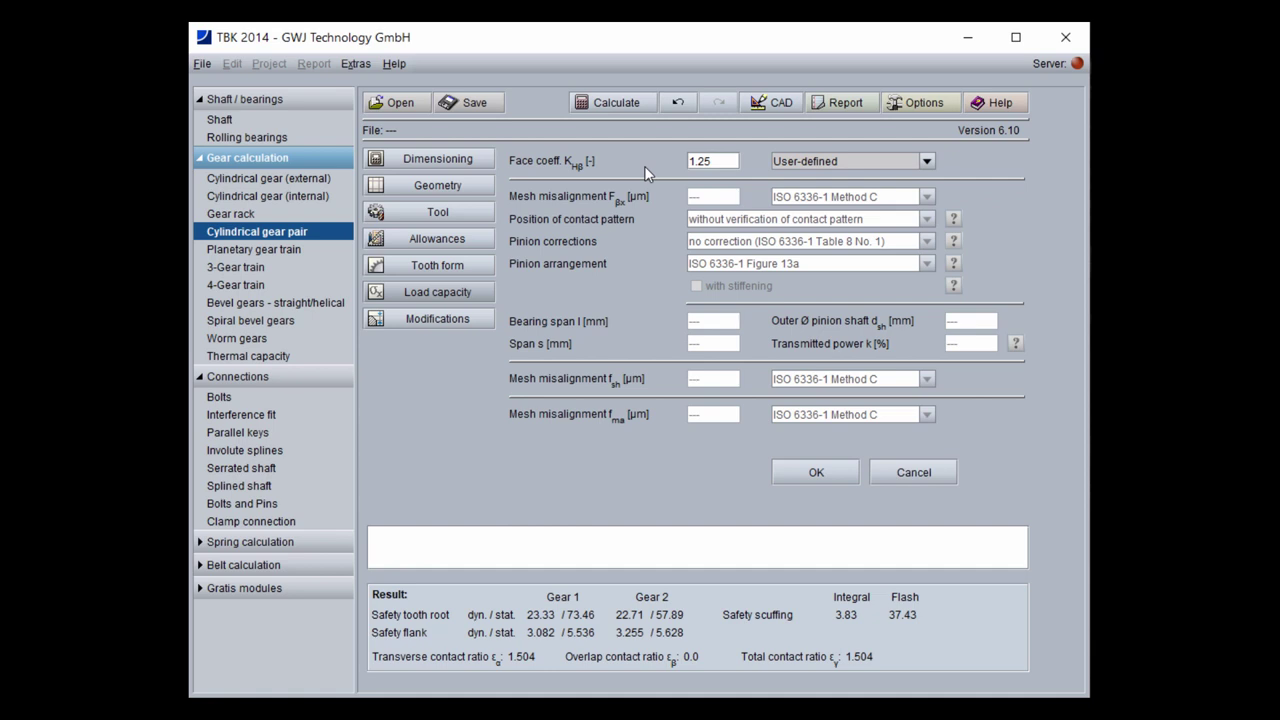
left_click(879, 470)
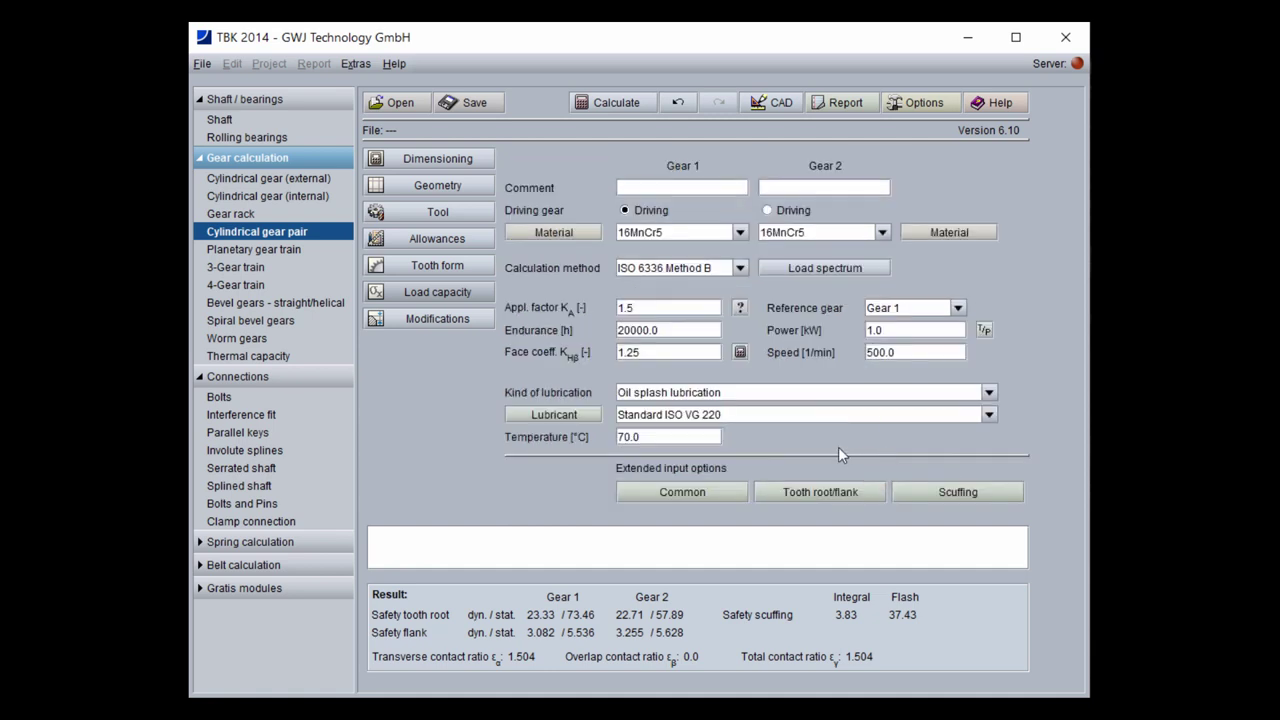
Review the kind of lubrication and the list of available lubricants without changing the selection
left_click(756, 394)
left_click(756, 396)
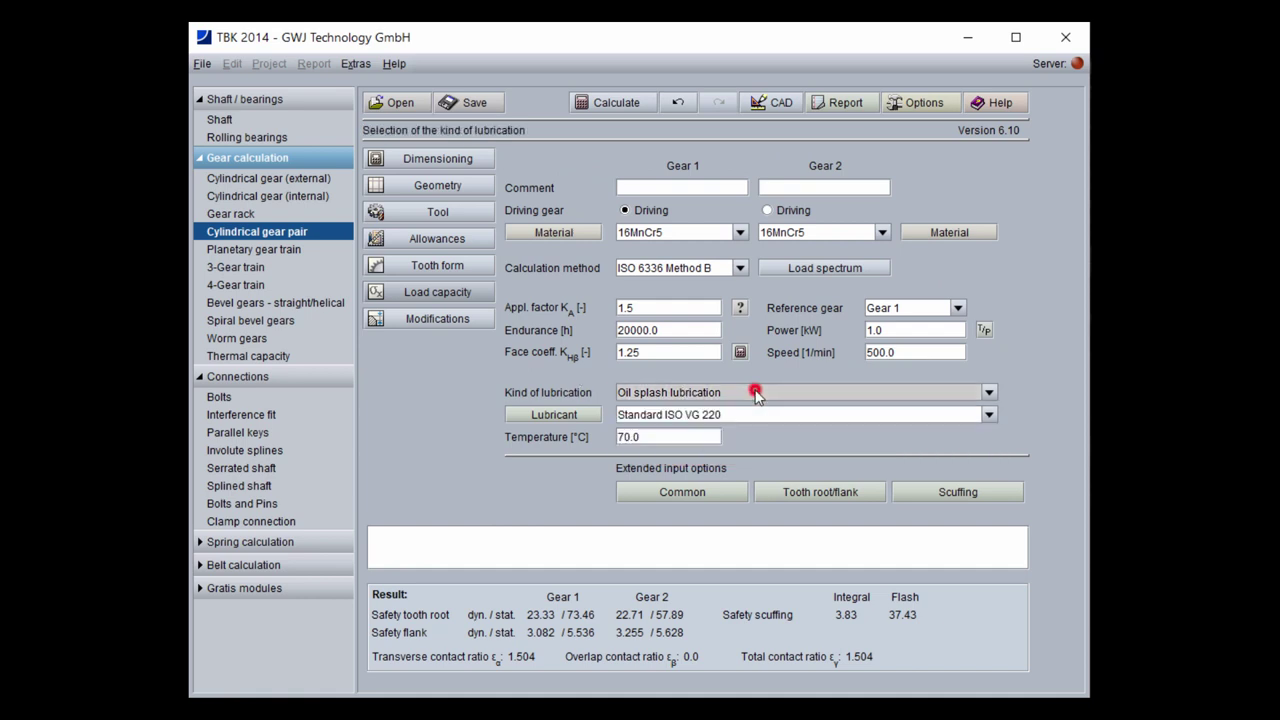
left_click(780, 414)
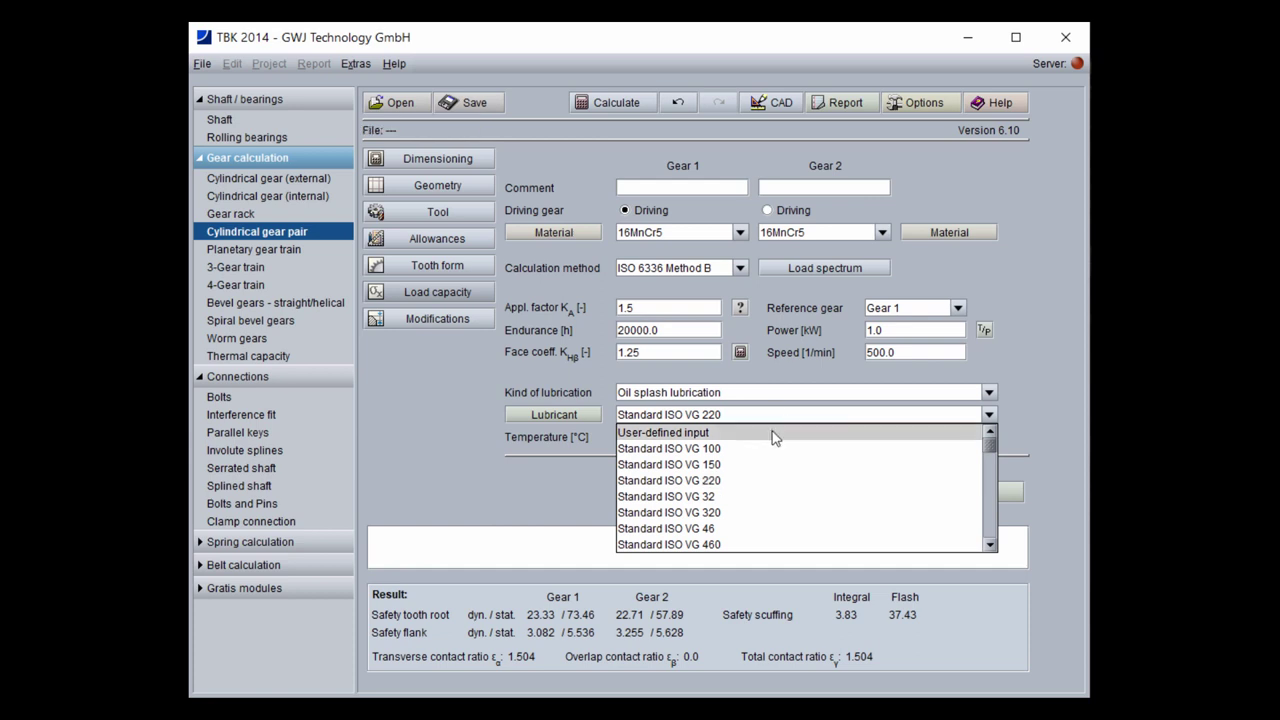
key("Escape")
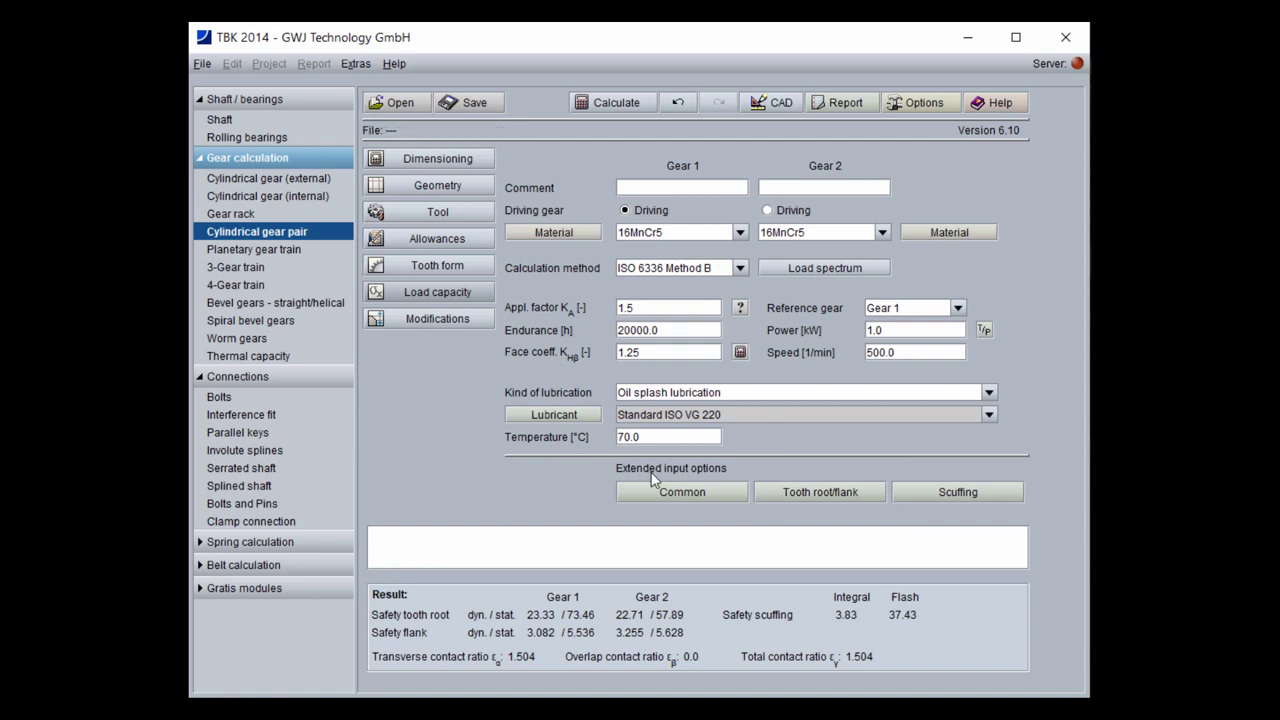
Review the common extended inputs, and examine the tooth root/flank inputs including gear 1's mode of operation options
left_click(740, 492)
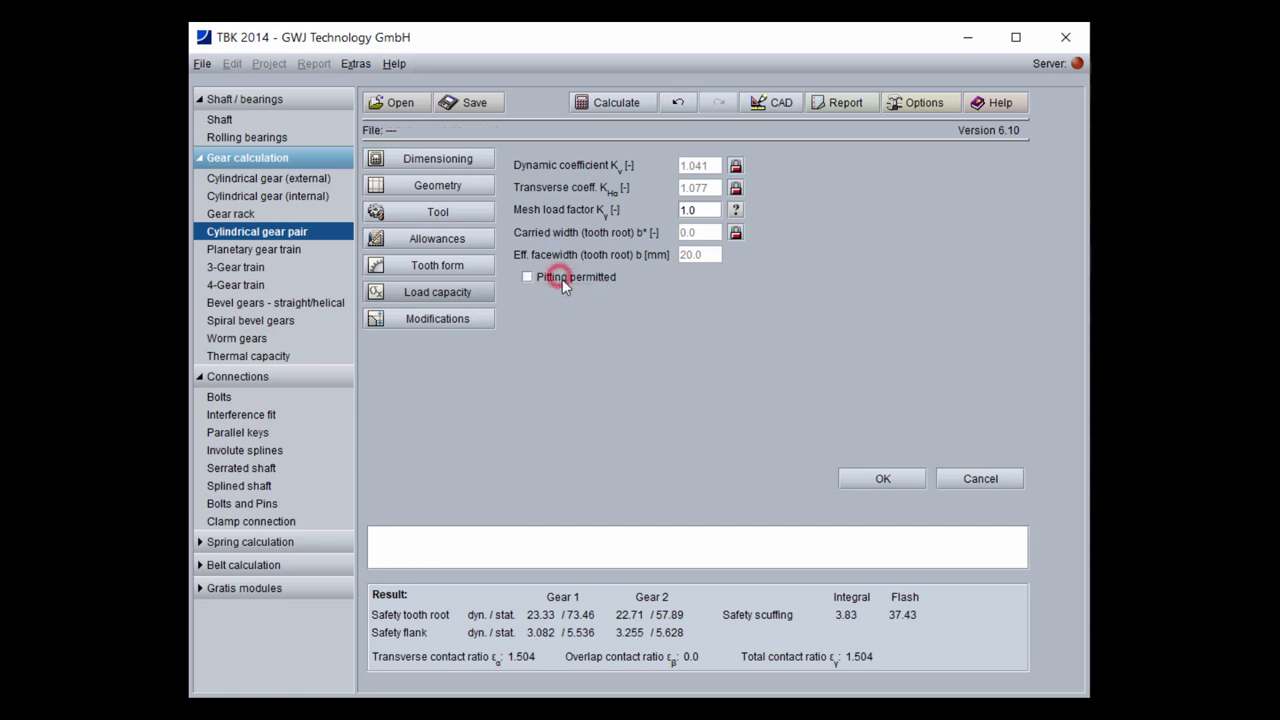
left_click(865, 474)
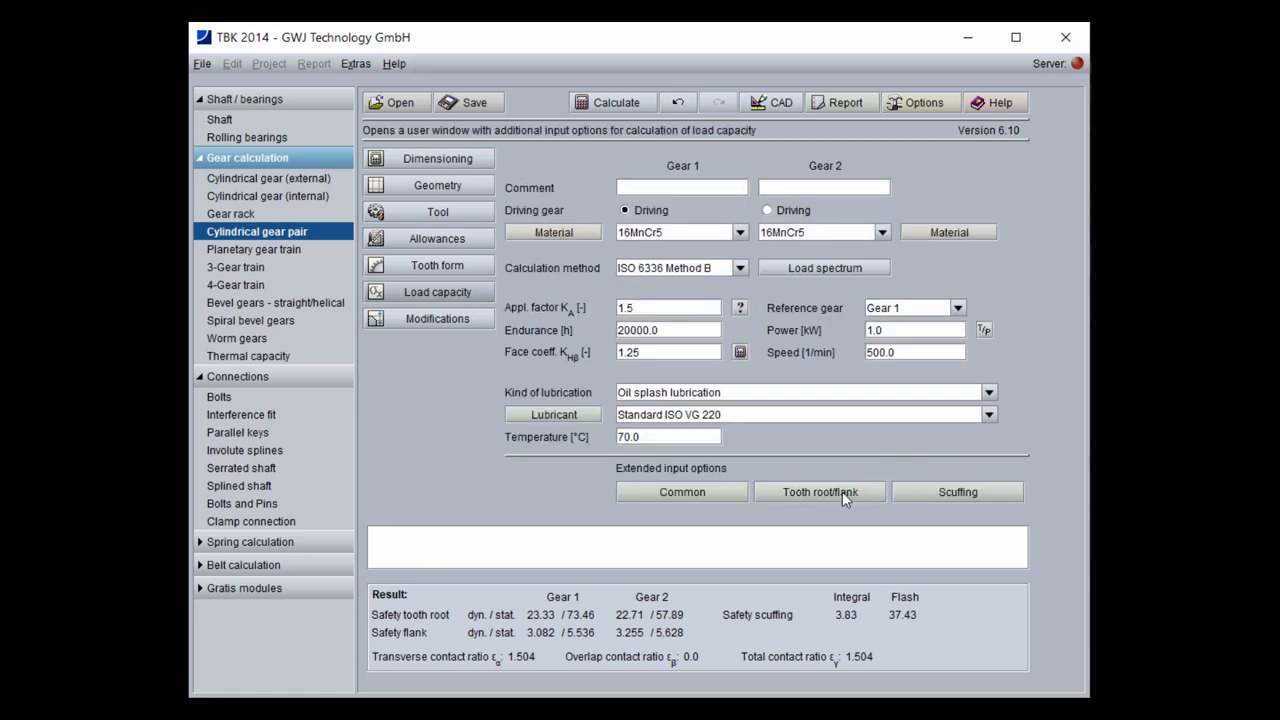
left_click(820, 492)
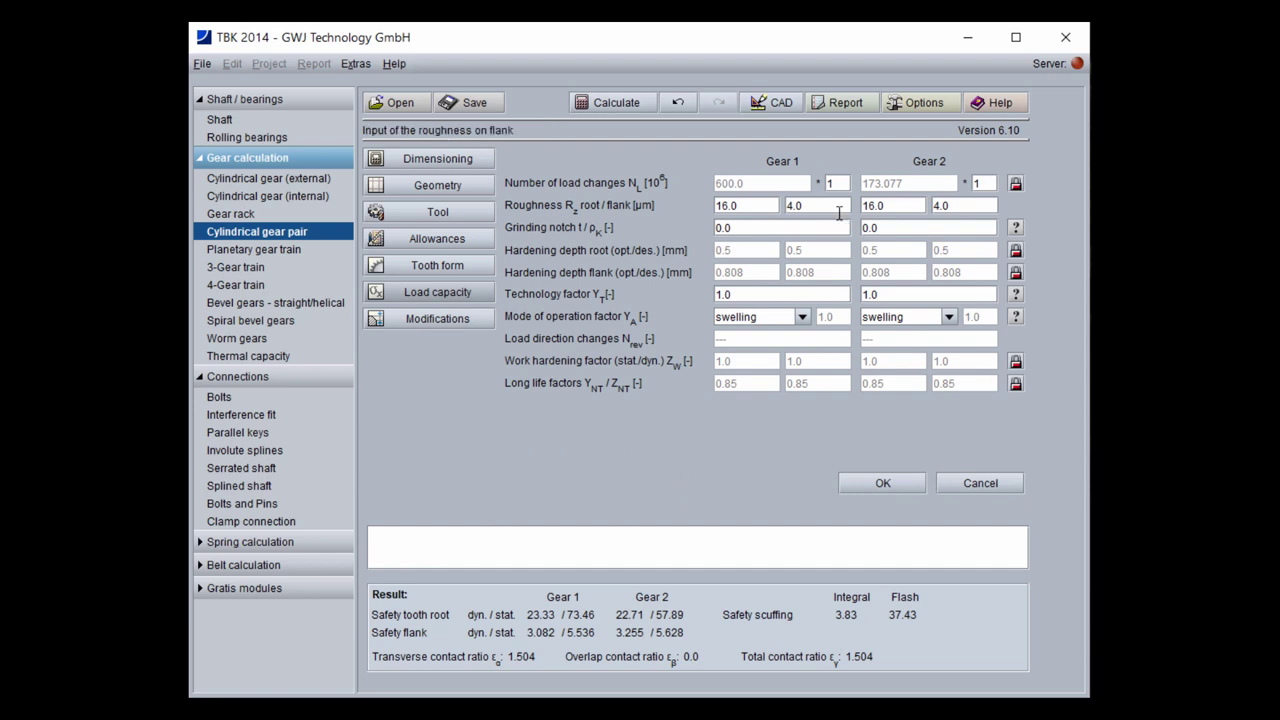
left_click(986, 183)
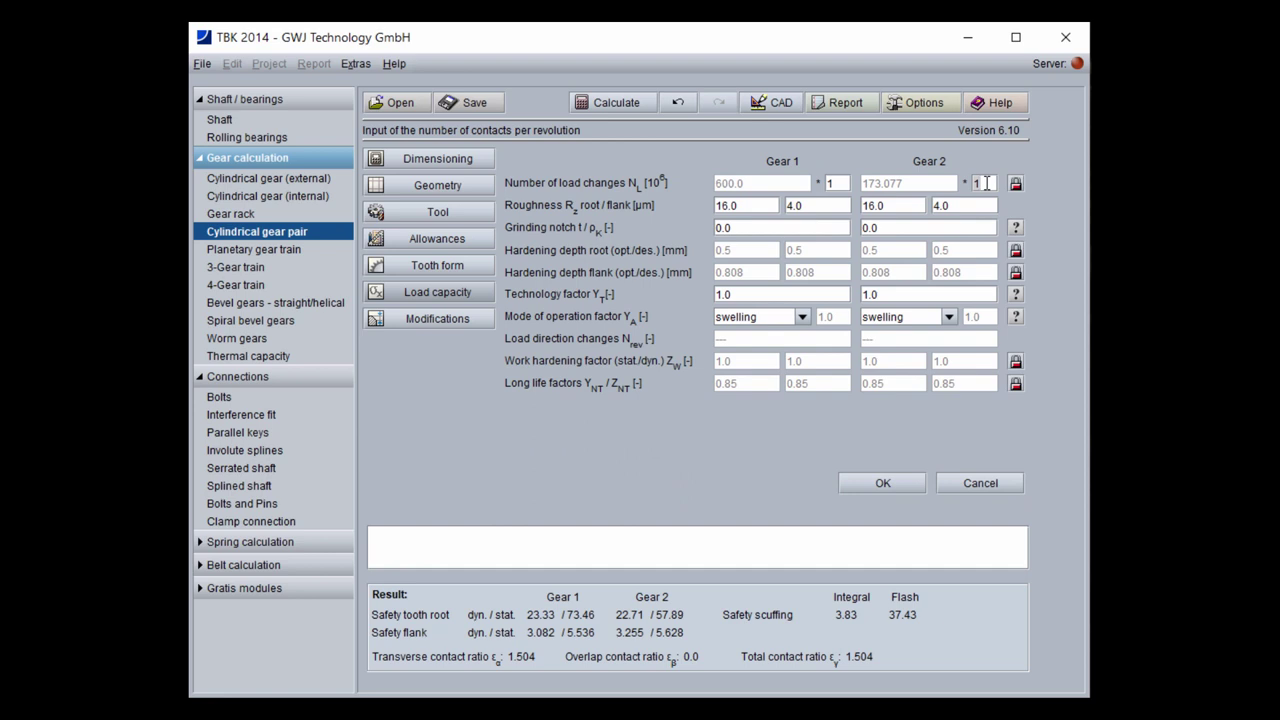
left_click(763, 299)
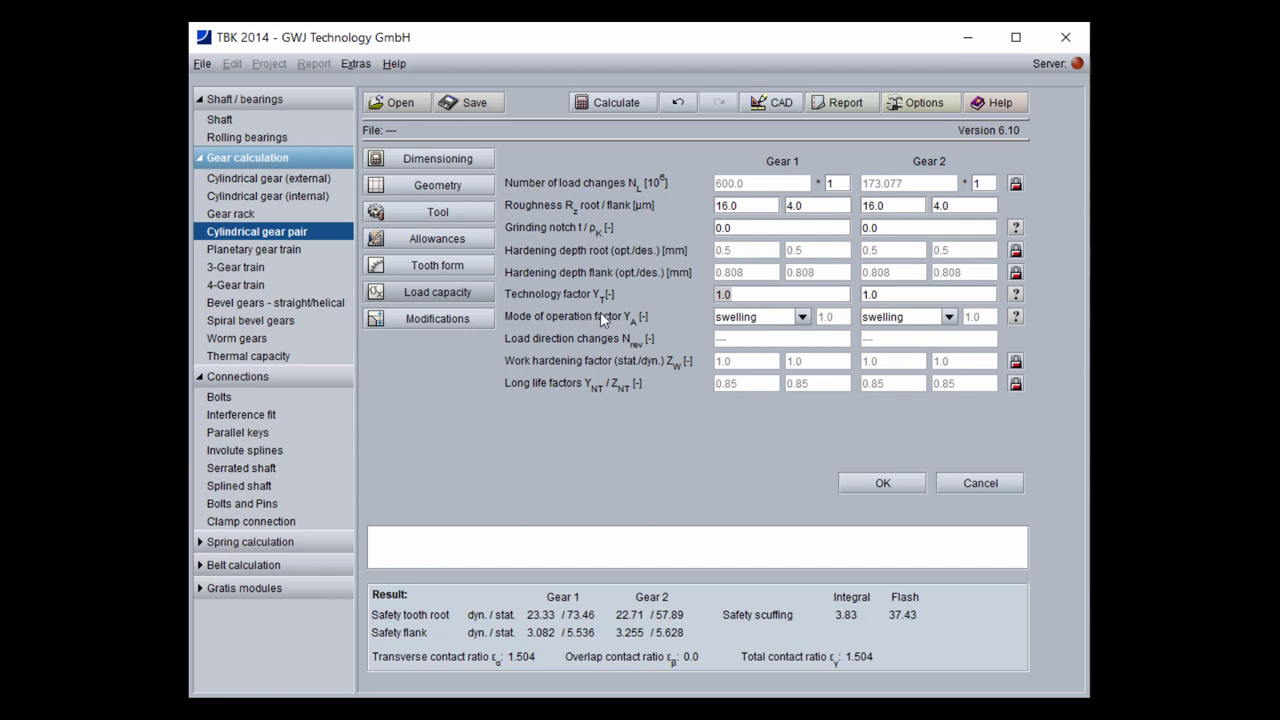
left_click(778, 317)
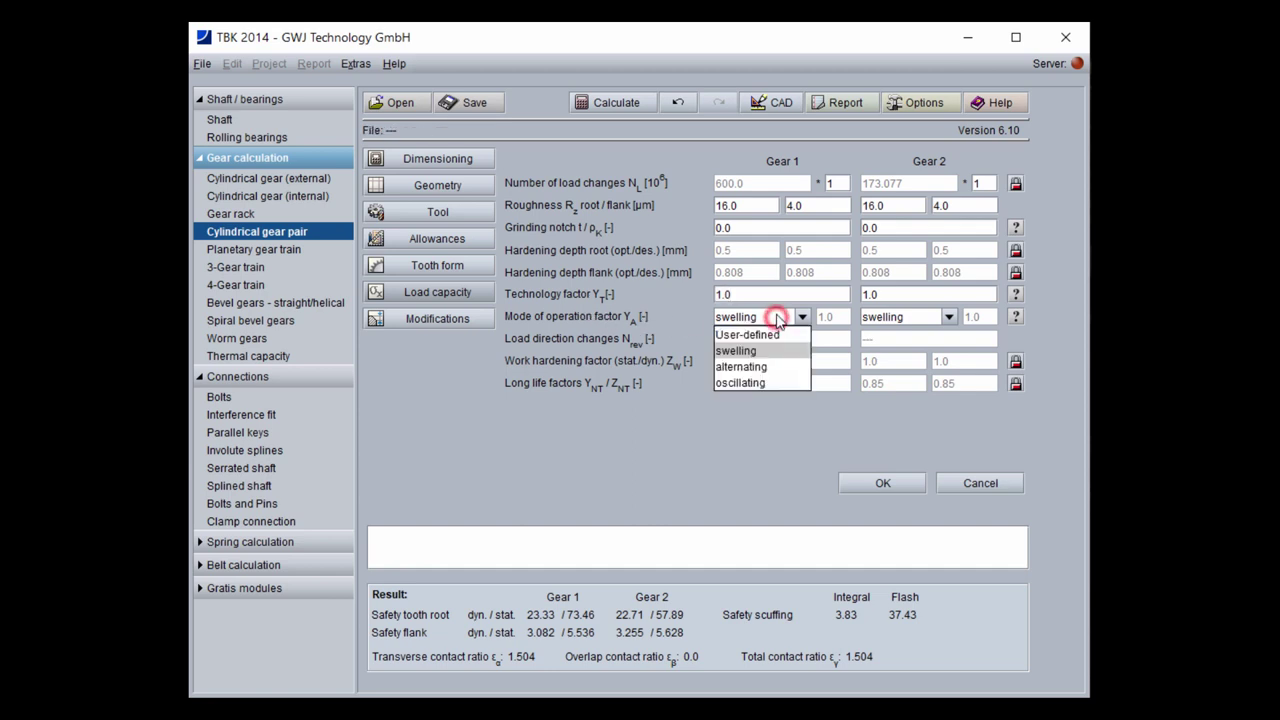
left_click(778, 317)
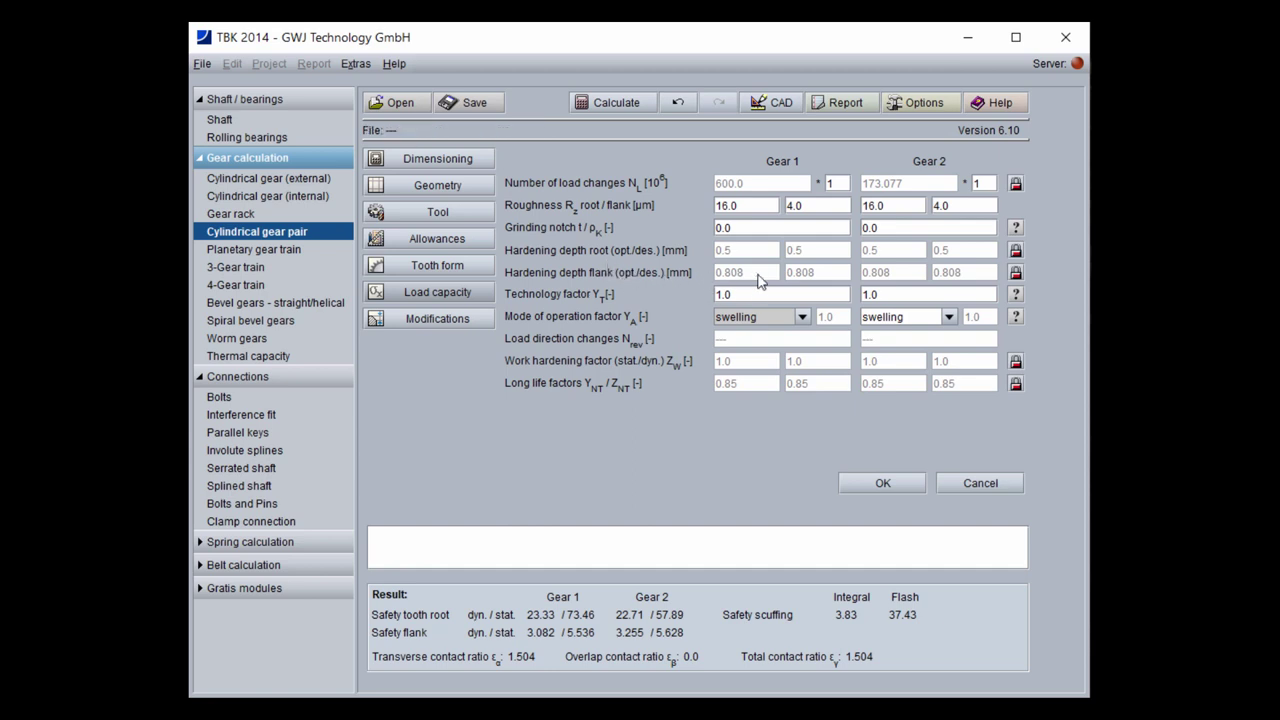
Override gear 1's design flank hardening depth with 0.5 mm, and return the hardening depth to automatic determination
left_click(1015, 272)
double_click(824, 271)
type("0.5")
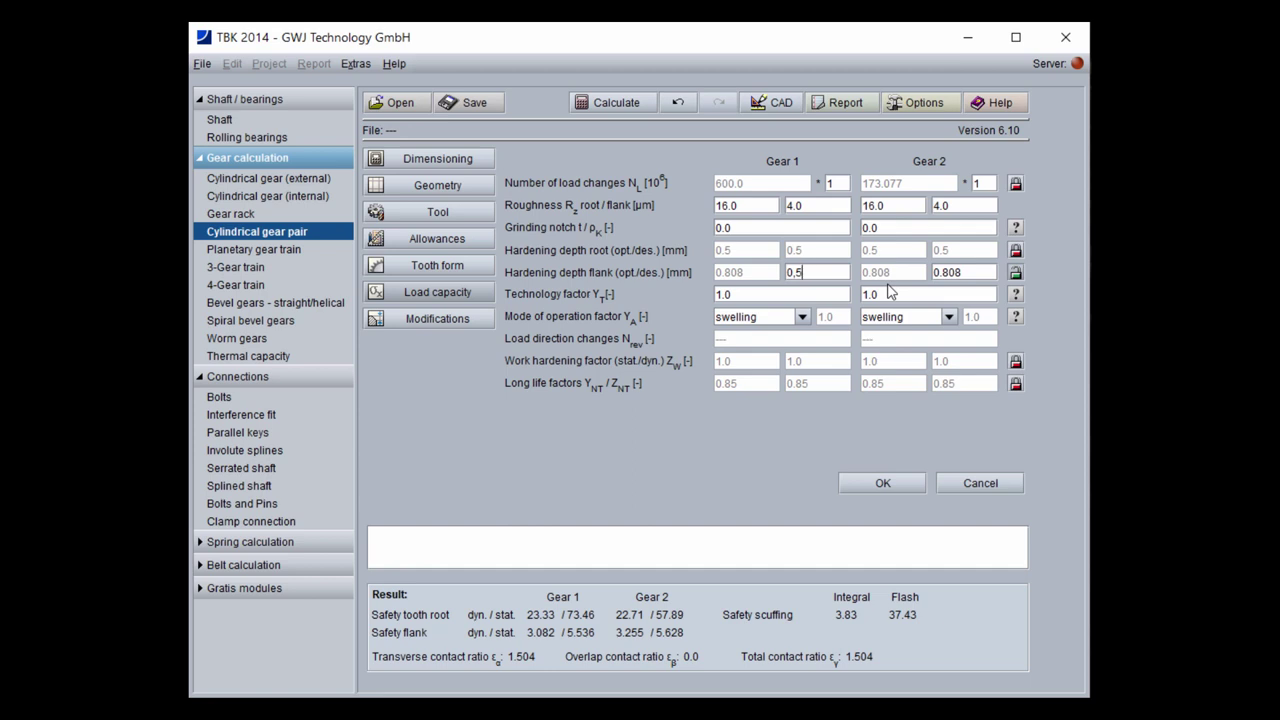
key("Return")
left_click(1016, 271)
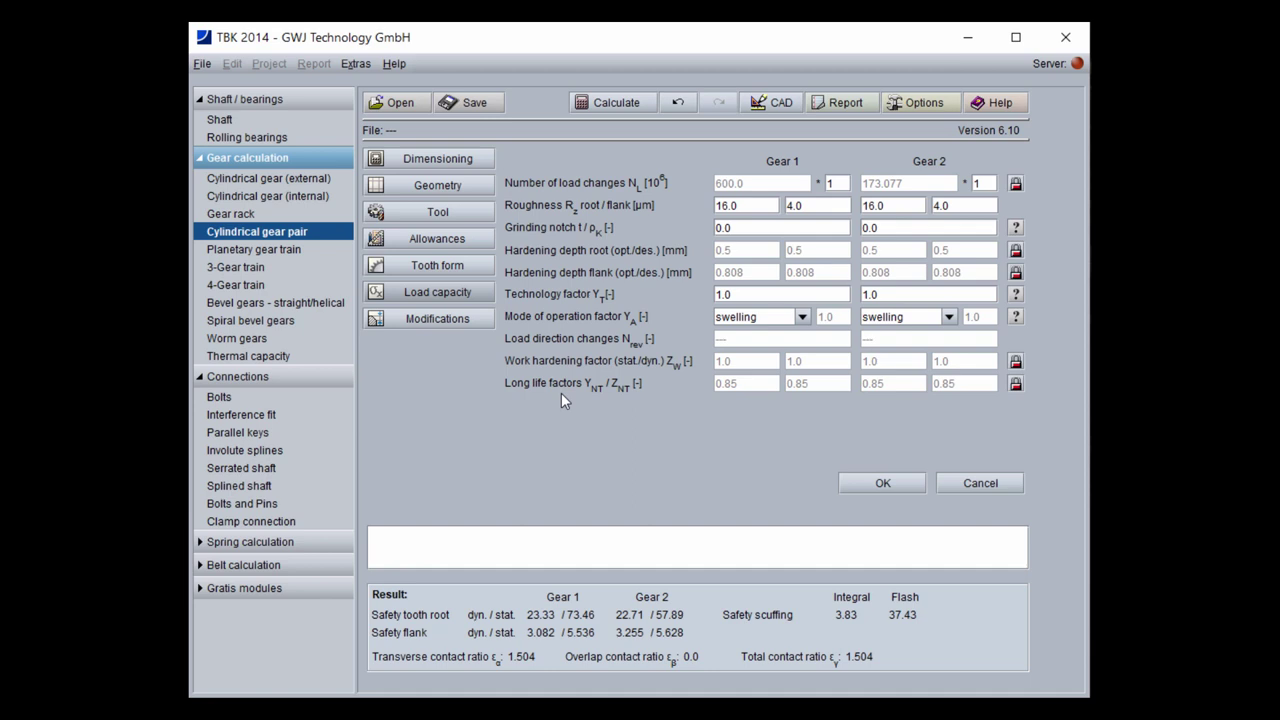
Override gear 1's long life factors for root and flank with 1, return them to automatic determination, and accept the tooth root/flank inputs
left_click(1016, 383)
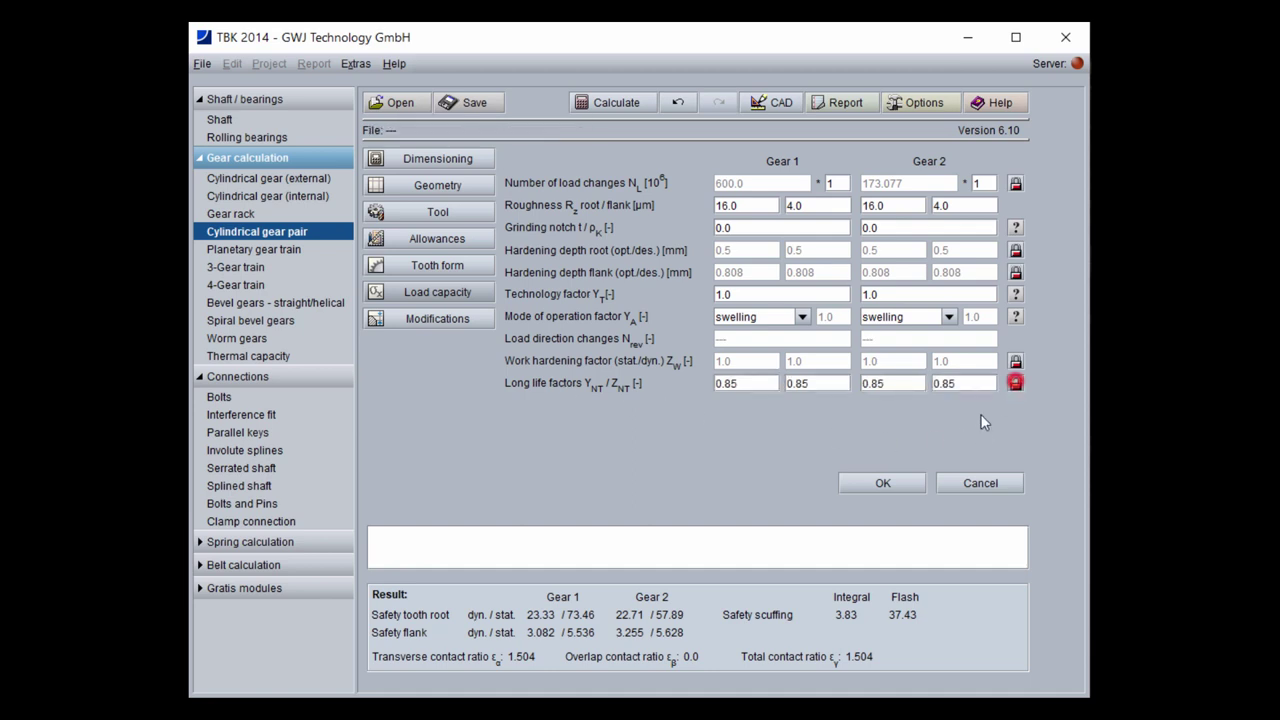
left_click(763, 383)
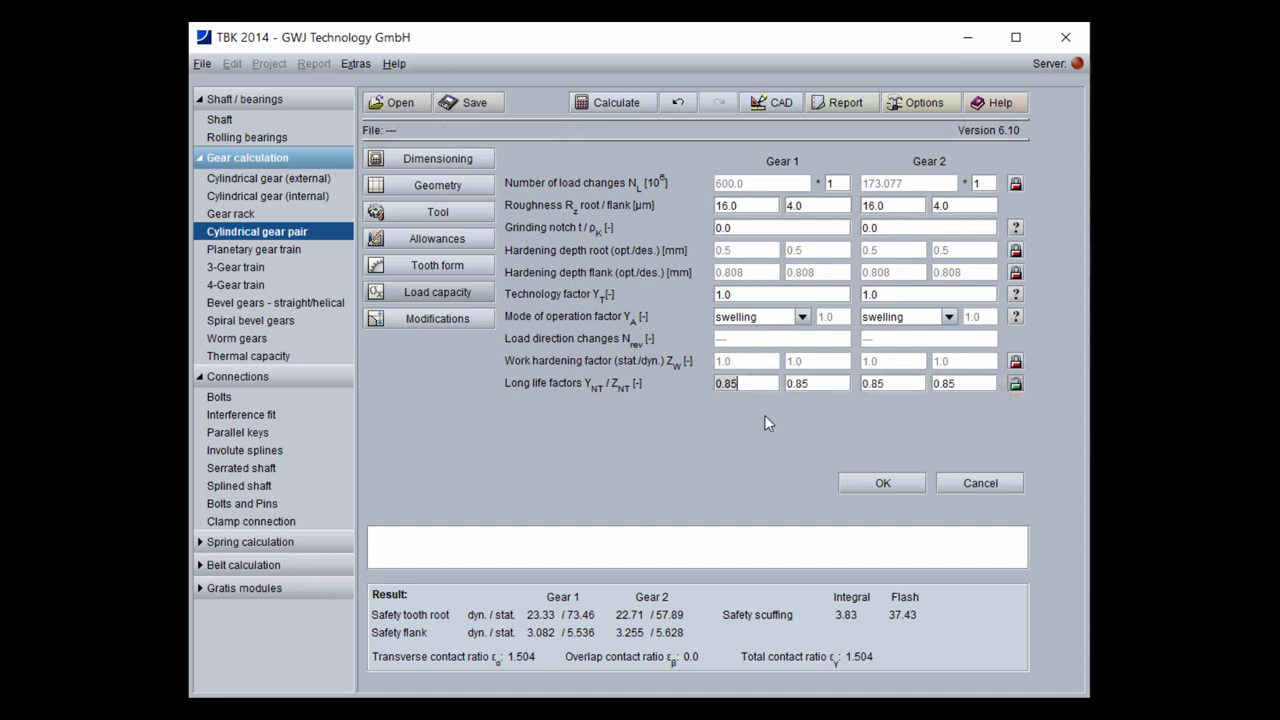
type("1")
key("Return")
left_click(821, 390)
key("BackSpace")
key("BackSpace")
key("BackSpace")
key("BackSpace")
type("1")
key("Return")
left_click(1015, 383)
left_click(905, 482)
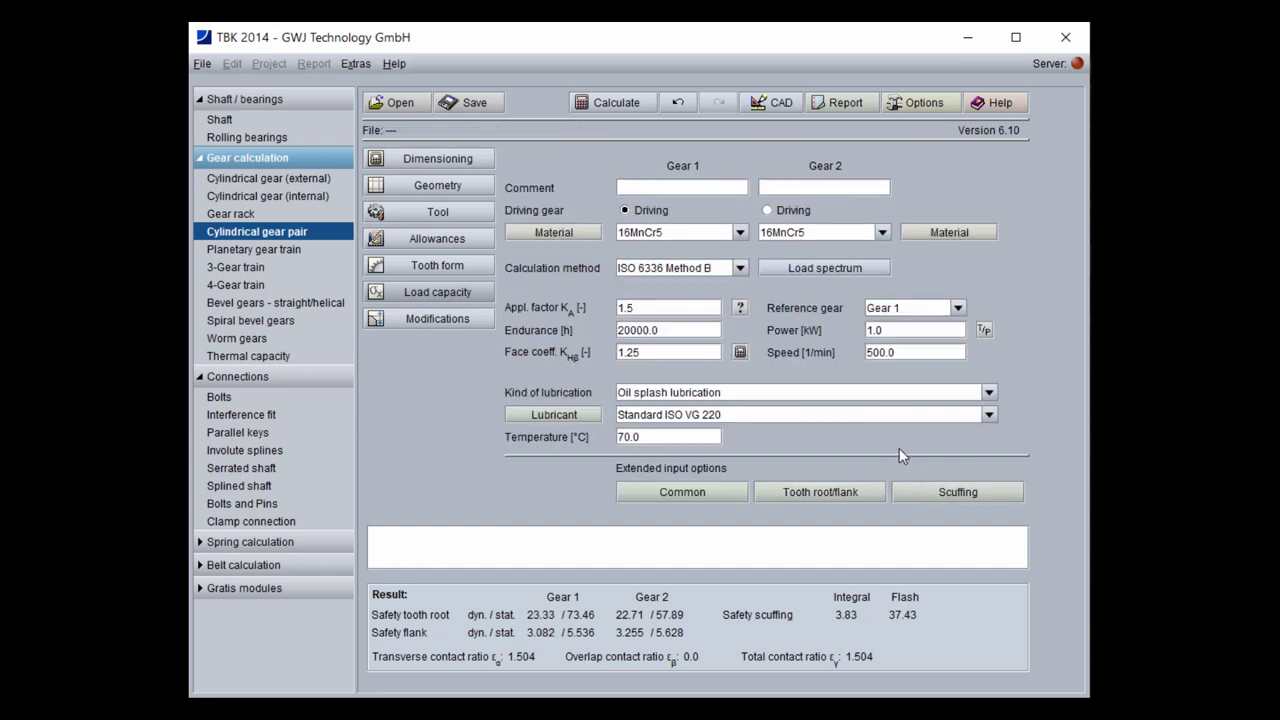
Review the scuffing inputs, try the option for well run-in gears on and off, and accept the inputs
left_click(915, 496)
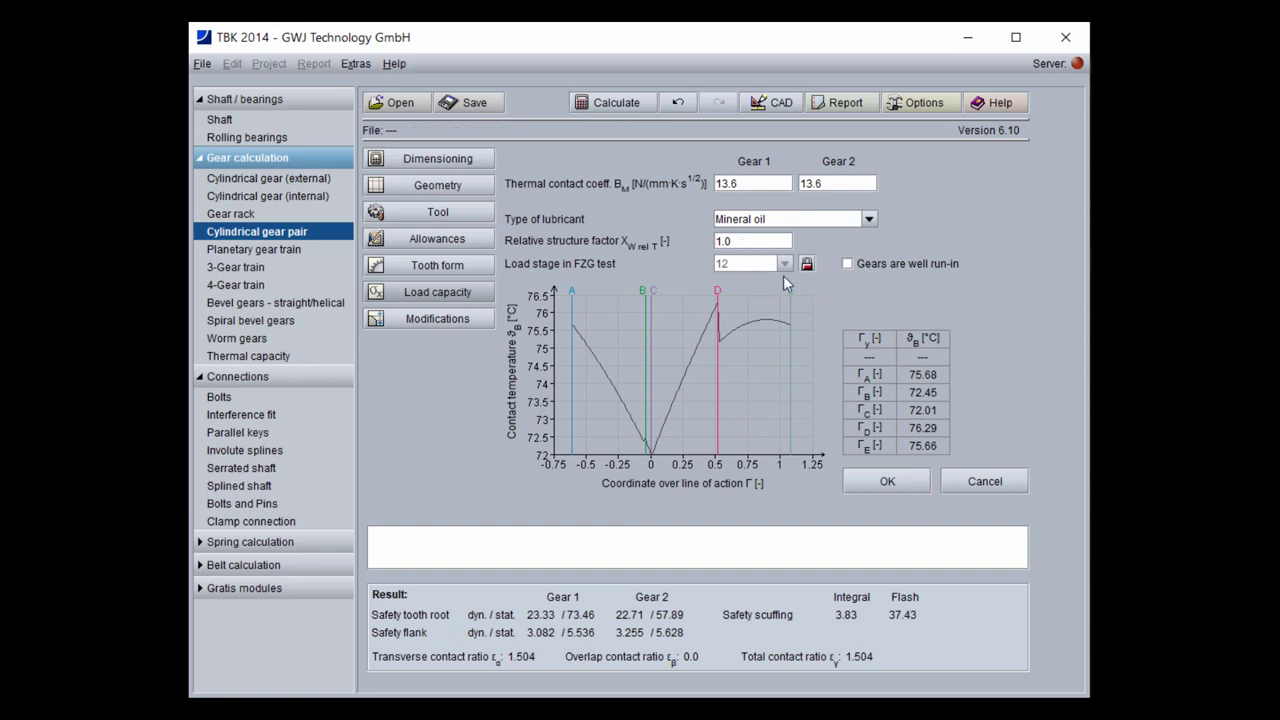
left_click(869, 265)
left_click(866, 264)
left_click(863, 482)
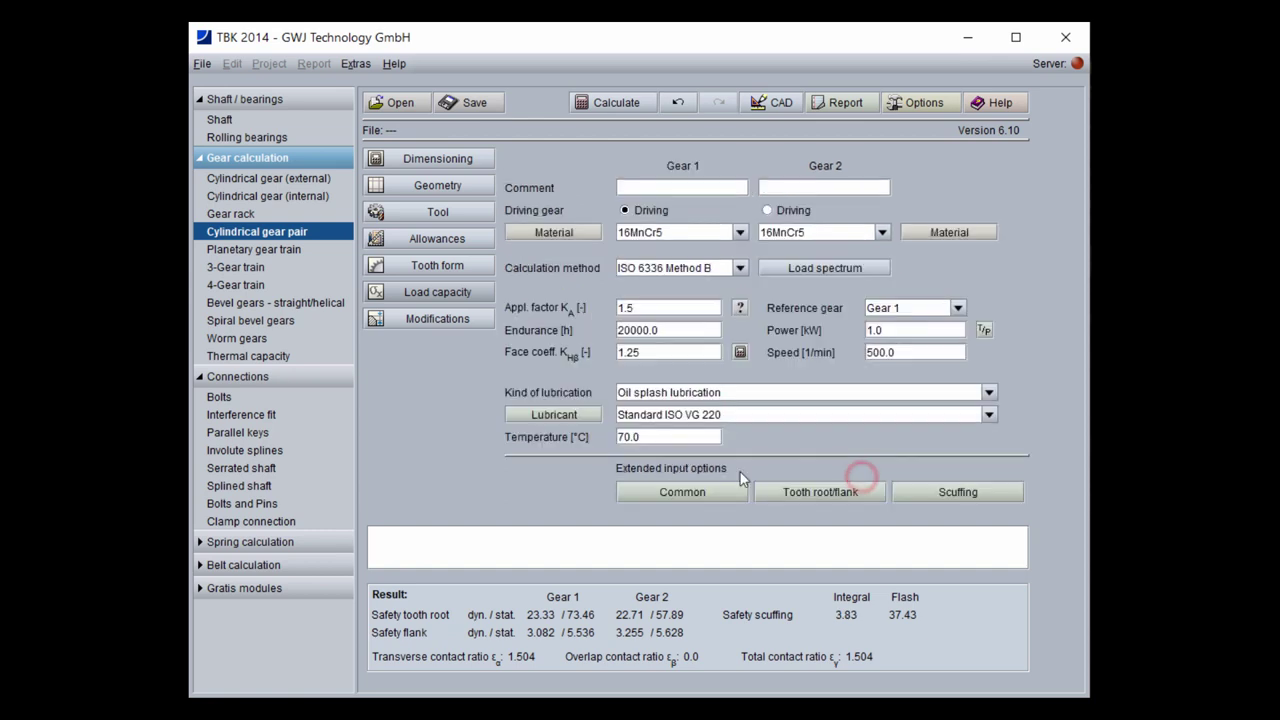
Define a circular tip relief for gear 1 in the modifications, using the program's proposed amount of 7.35 µm
left_click(481, 320)
left_click(760, 210)
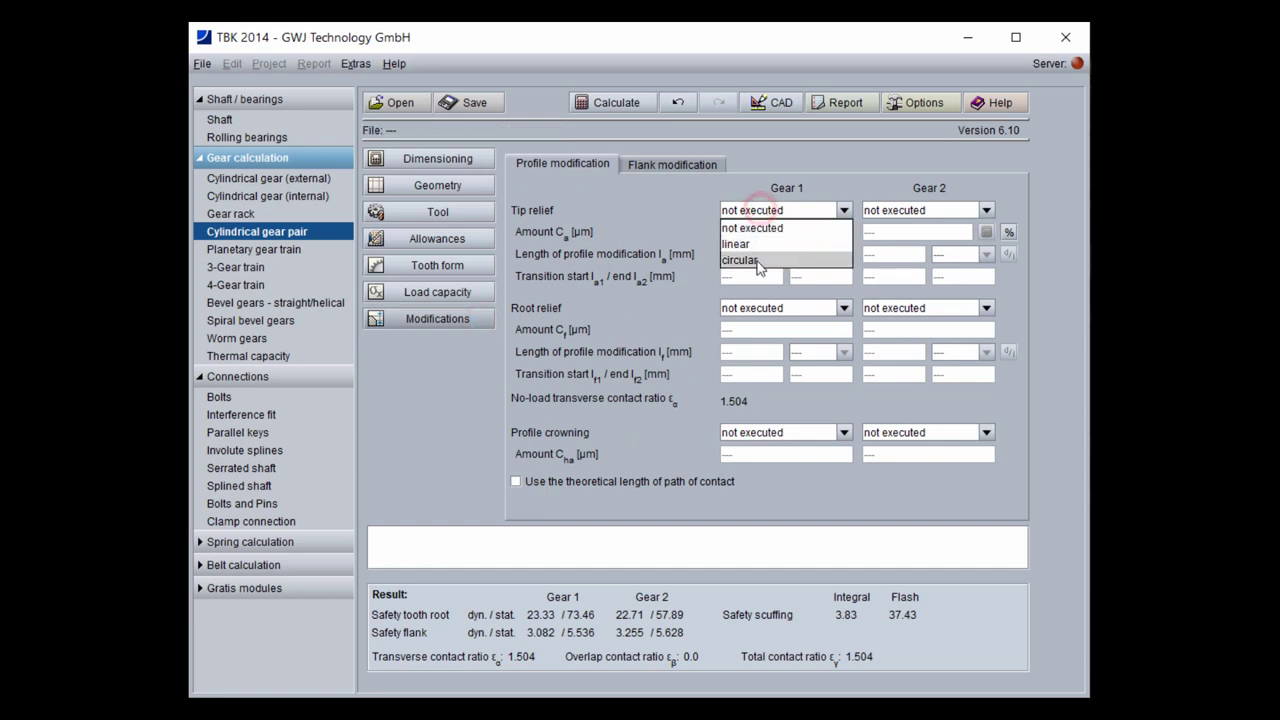
left_click(751, 259)
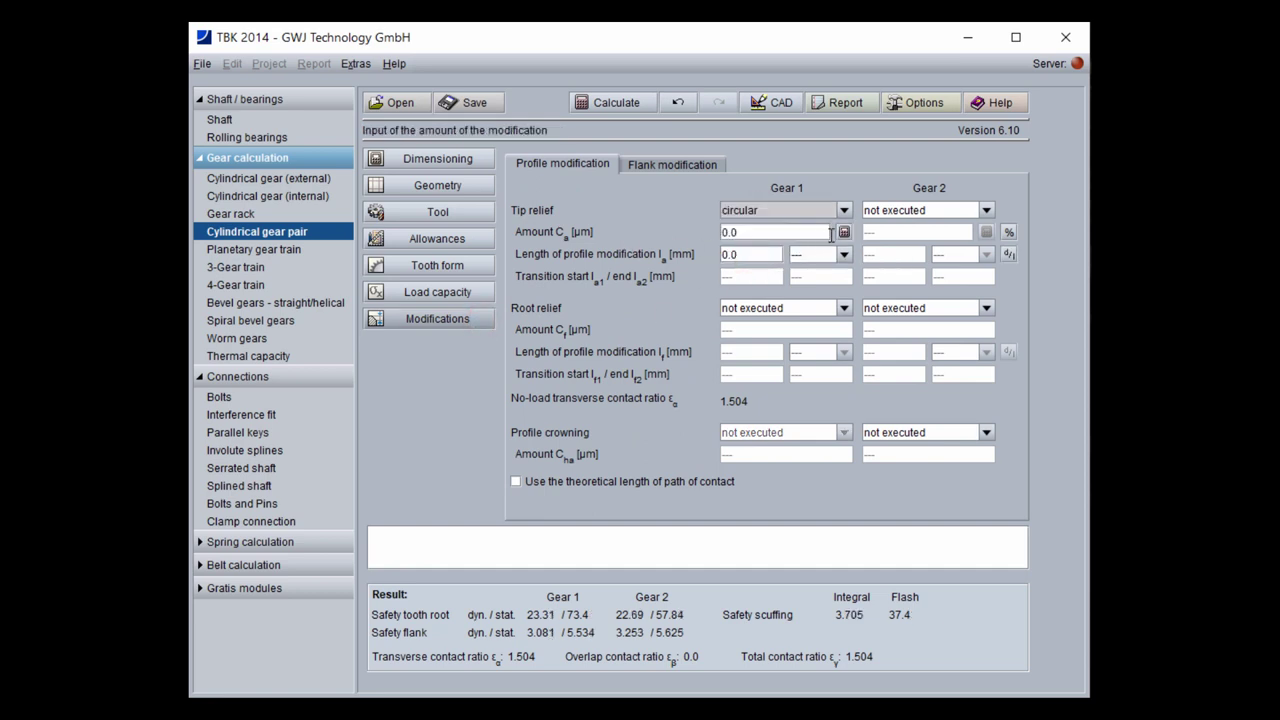
left_click(844, 232)
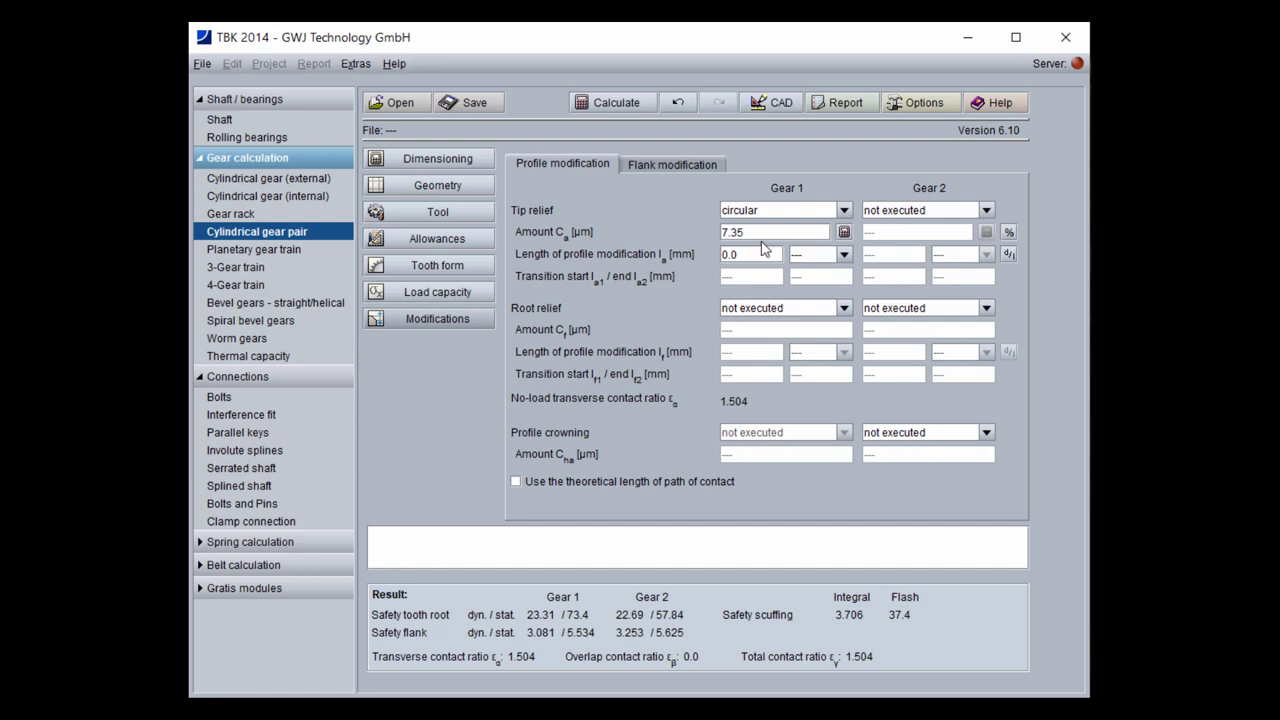
Set gear 1's tip relief length to long, and switch the tip relief input from length to start diameter
left_click(814, 253)
left_click(816, 273)
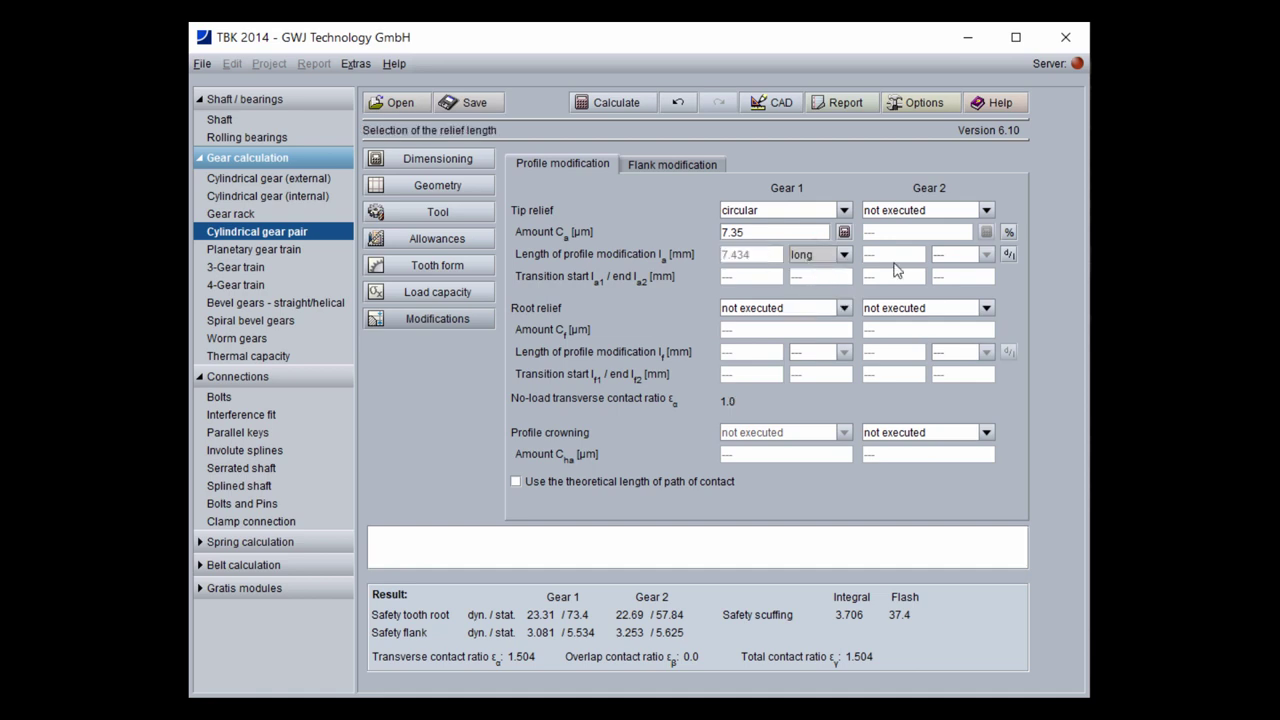
left_click(1010, 255)
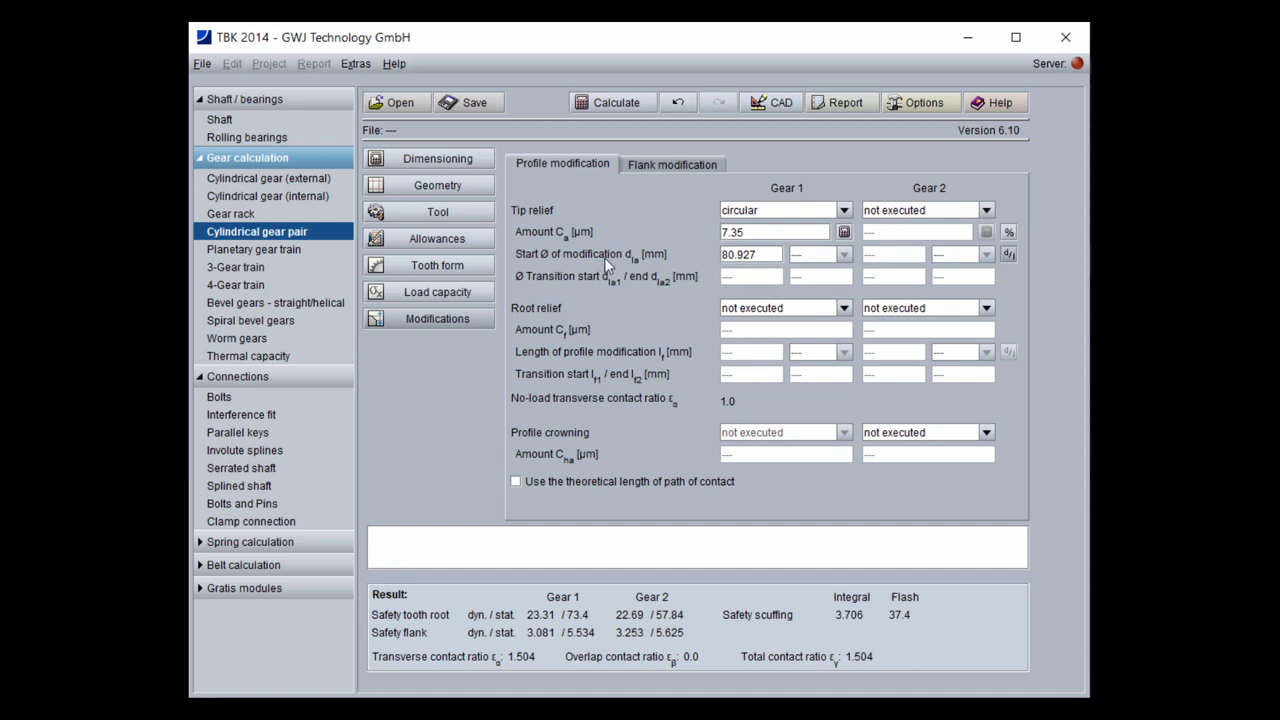
Switch gear 1's tip relief input back to a short length, then set the tip relief to not executed
left_click(1009, 254)
left_click(815, 257)
left_click(815, 310)
left_click(764, 208)
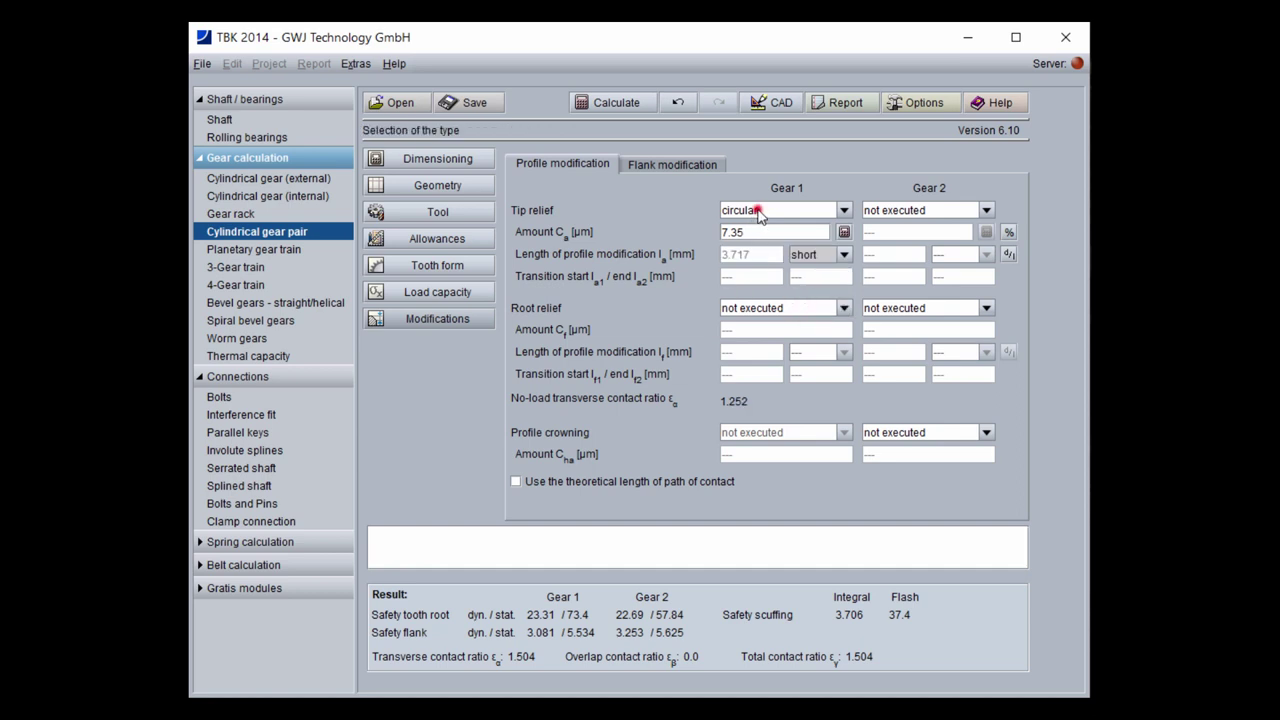
left_click(762, 223)
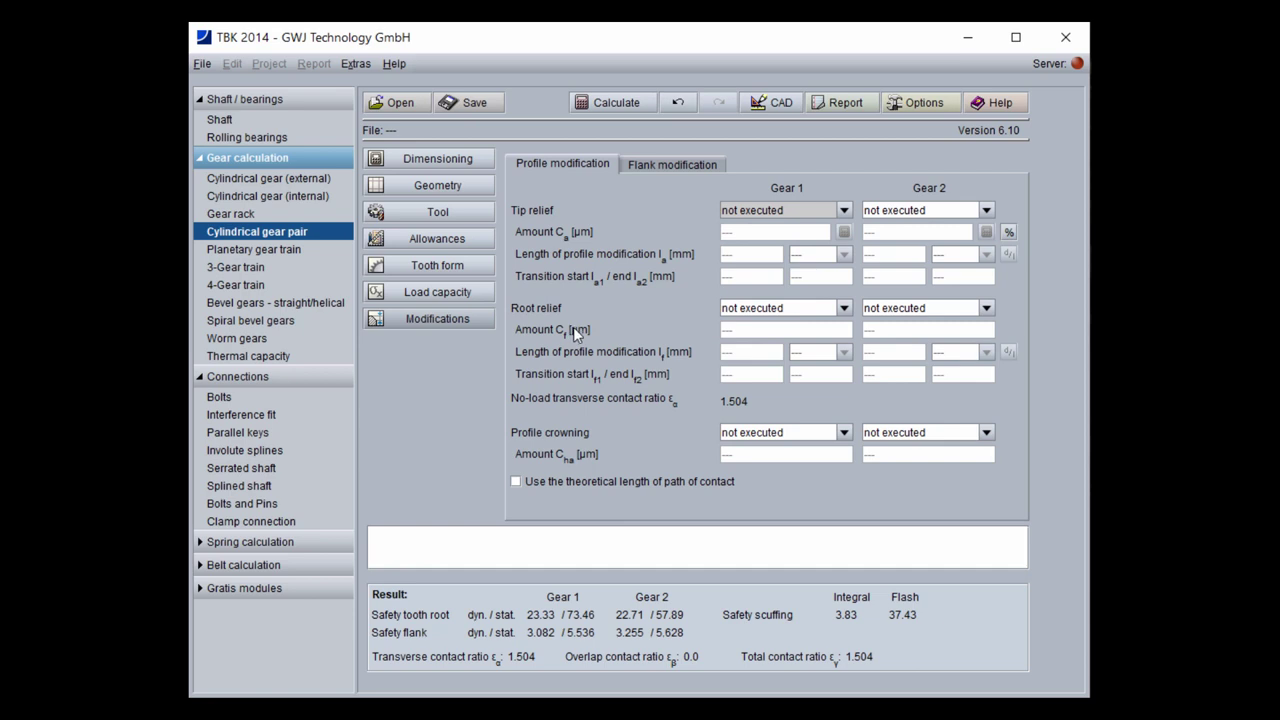
Set the load capacity power to 200 kW for gear 1 and recalculate the safeties
left_click(464, 292)
left_click(916, 329)
key("BackSpace")
key("BackSpace")
key("BackSpace")
type("200")
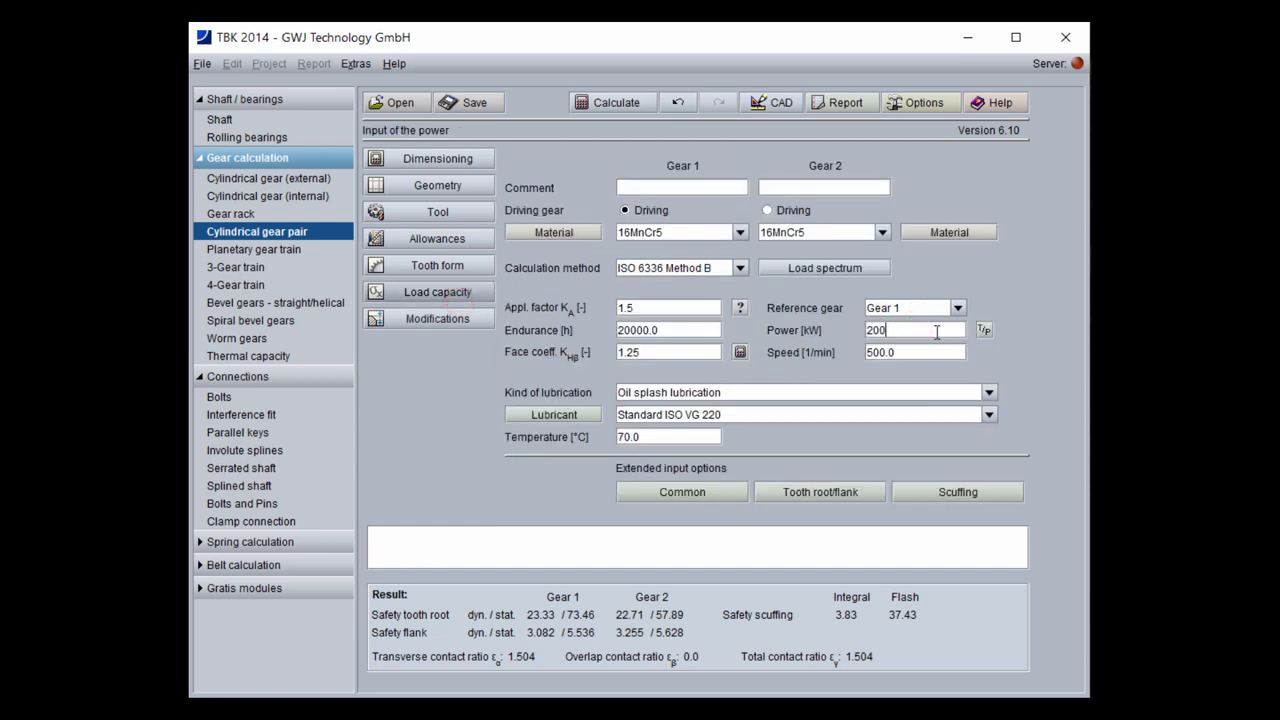
key("Return")
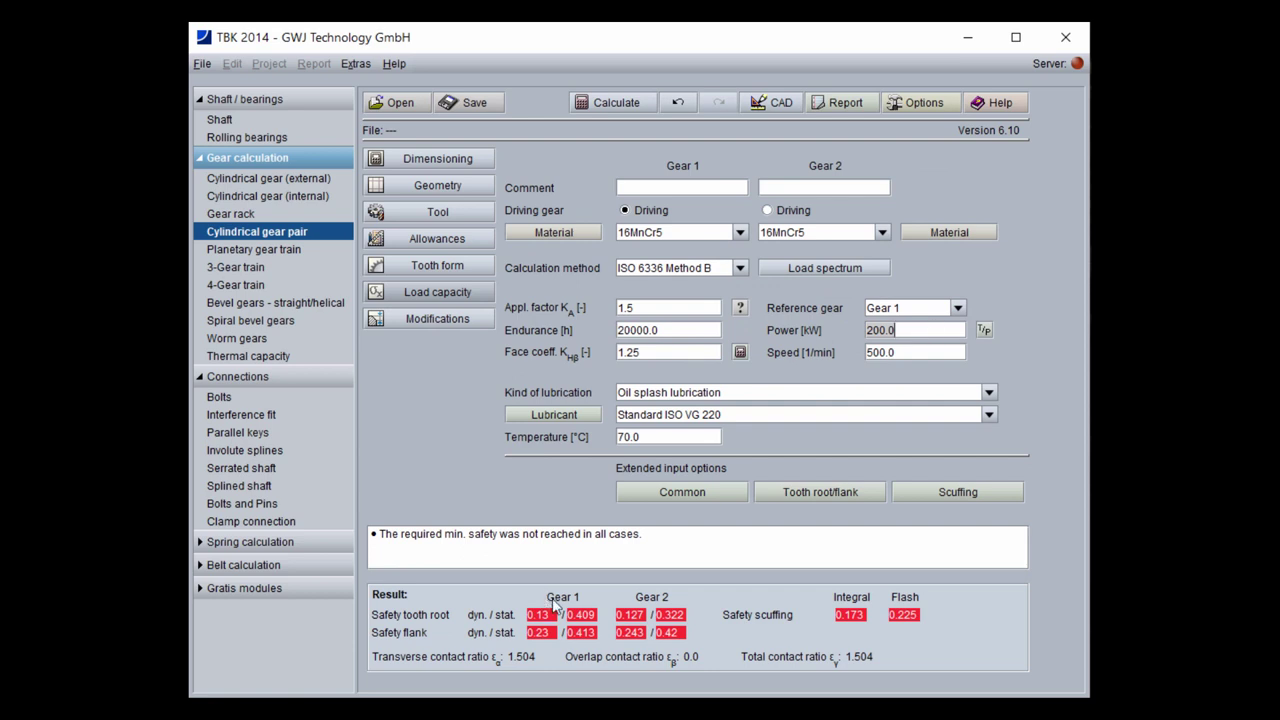
Review the tooth type and rough calculation criterion options in the dimensioning draft, keeping External gear pair and Load capacity of tooth flank
left_click(456, 159)
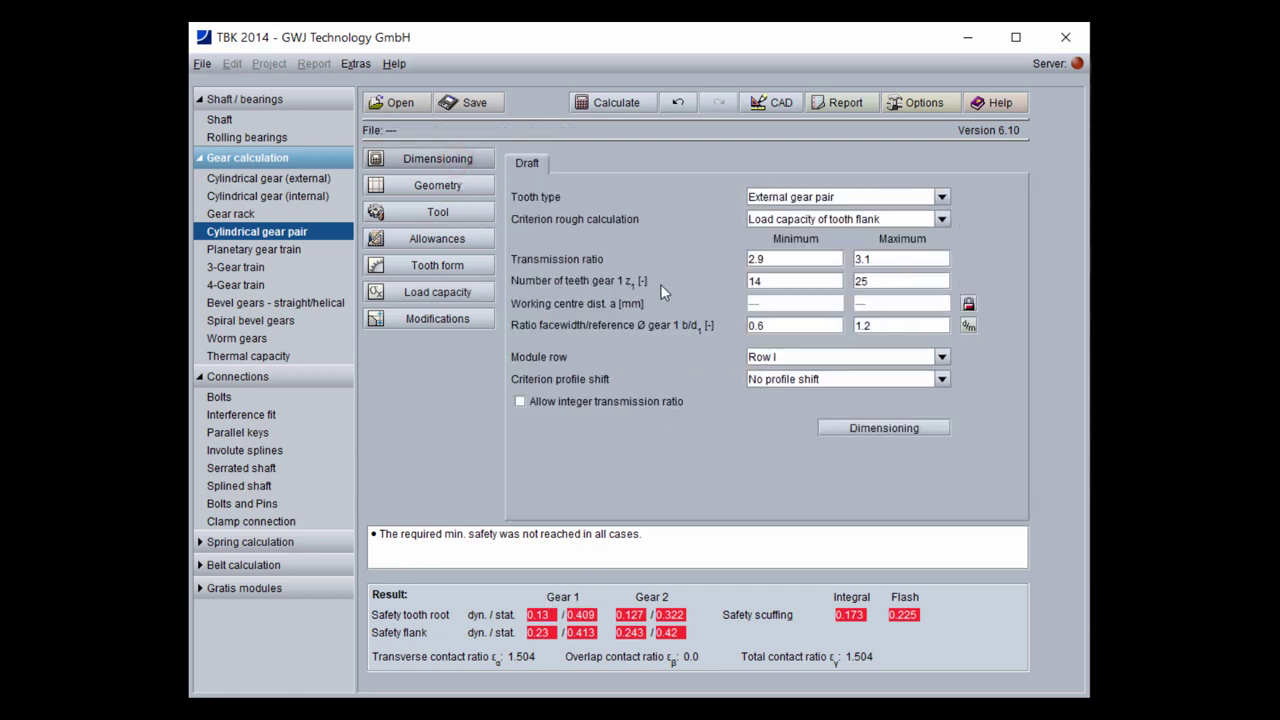
left_click(938, 194)
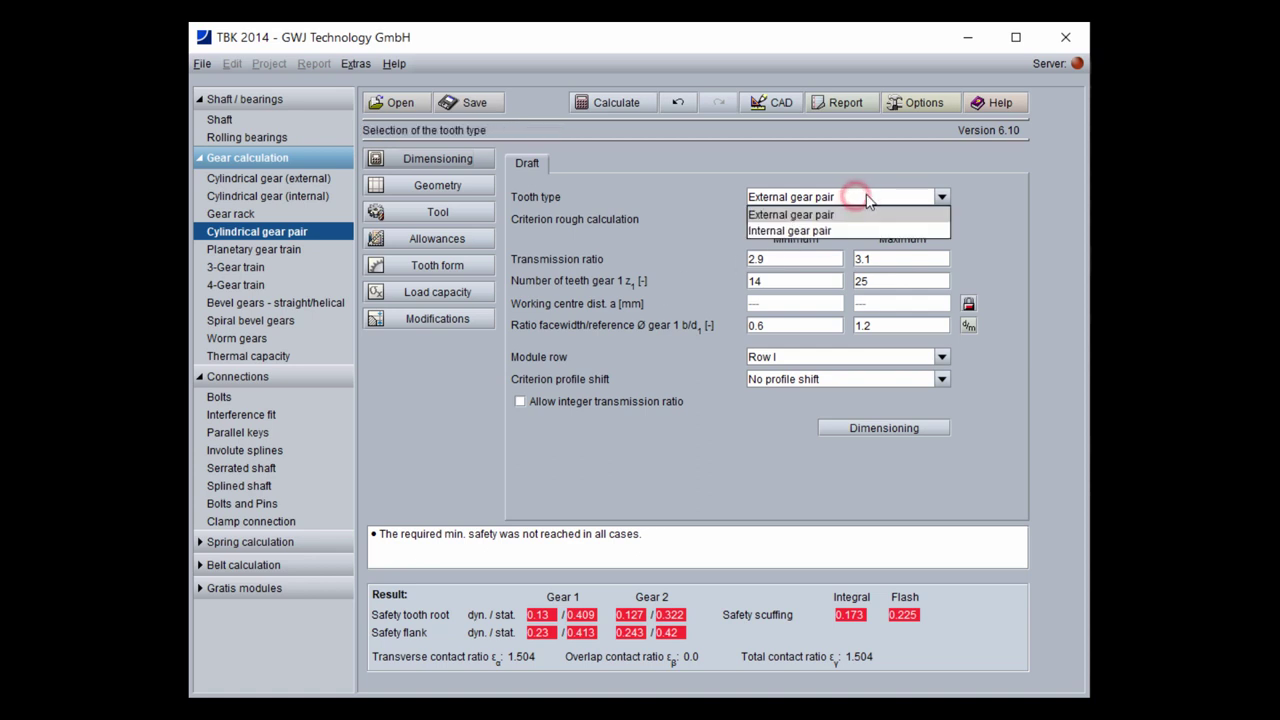
left_click(866, 198)
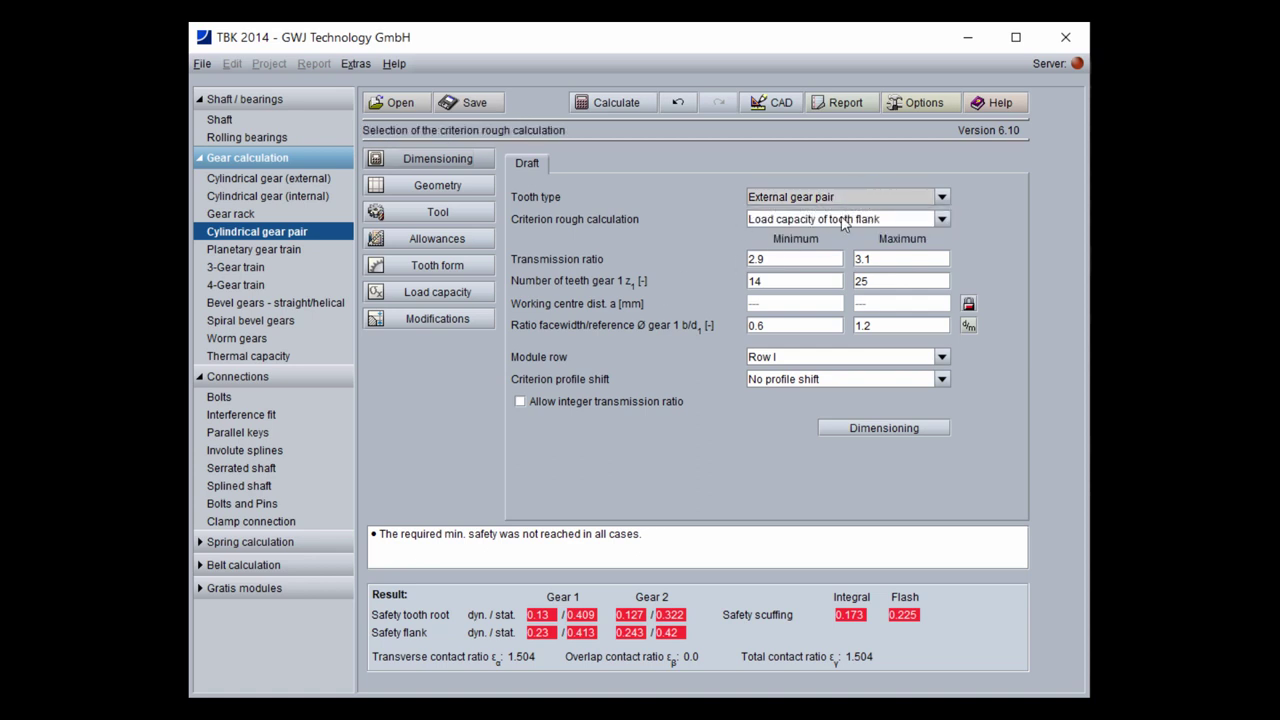
left_click(842, 219)
left_click(844, 219)
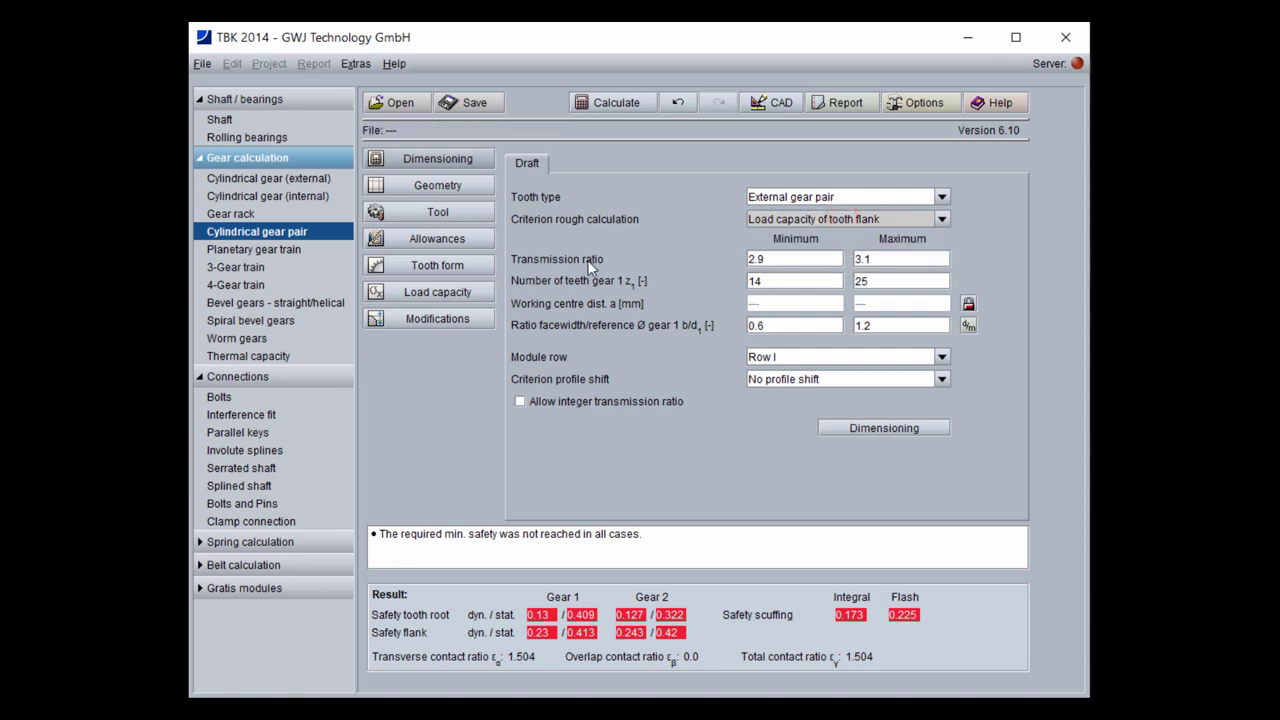
Set the desired transmission ratio range for the draft to a minimum of 3.9 and a maximum of 4.1
double_click(795, 259)
type("3.9")
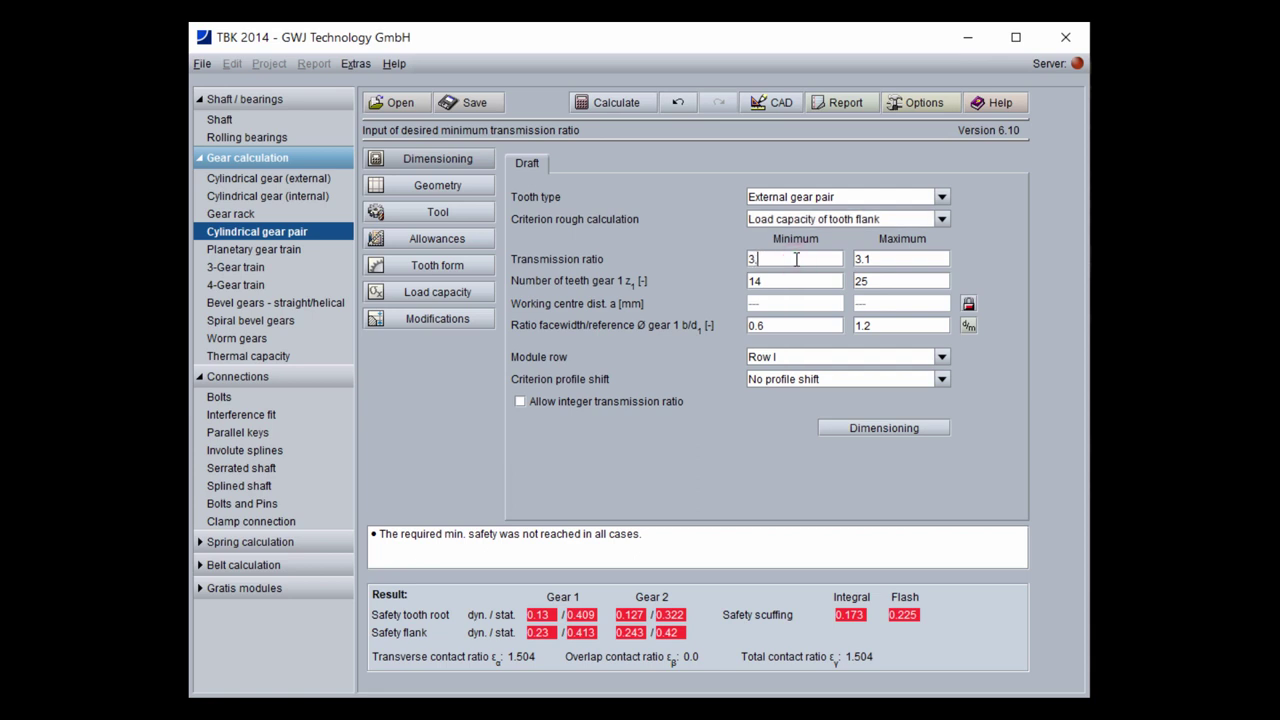
double_click(900, 260)
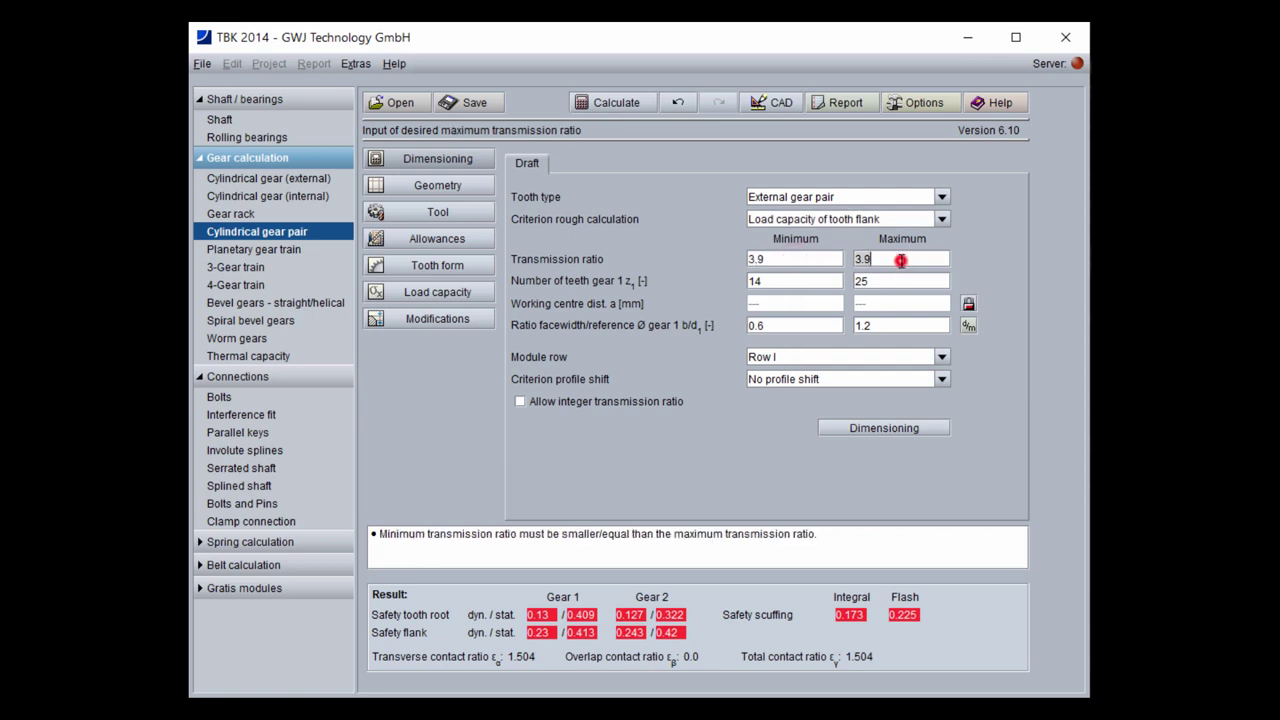
type("4.1")
double_click(901, 260)
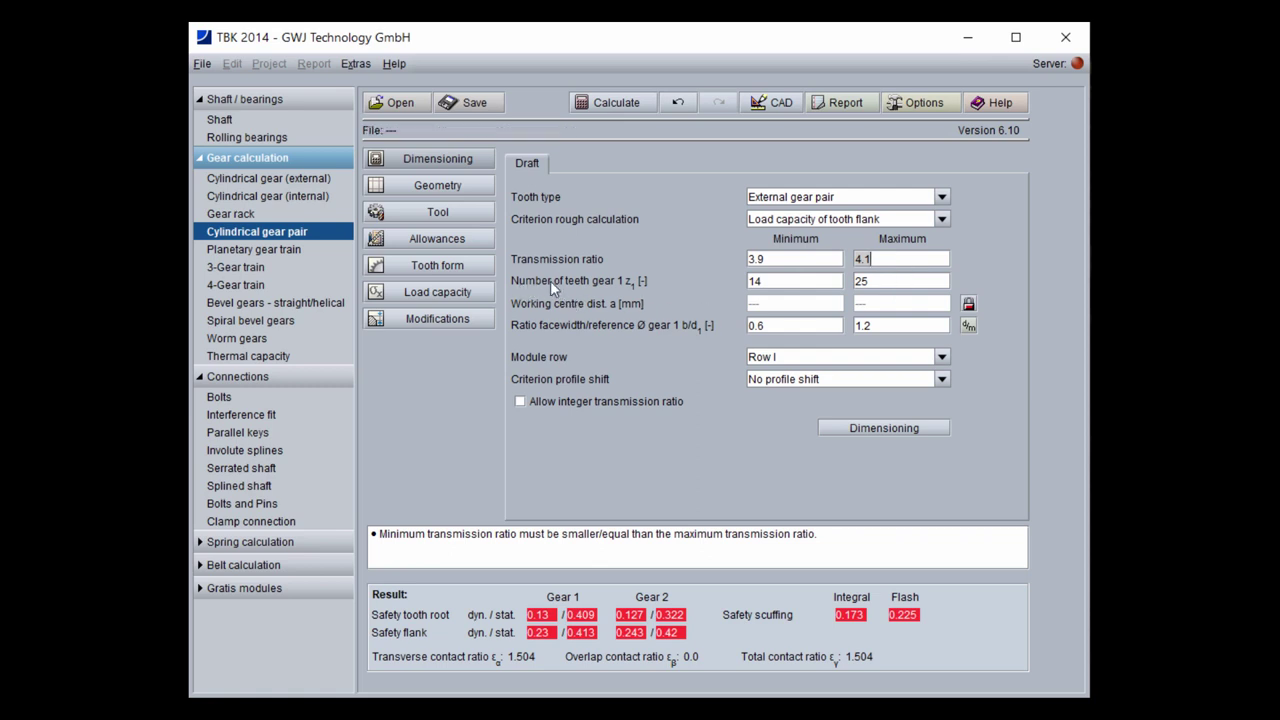
Keep the No profile shift criterion and run the dimensioning to generate design drafts for the gear pair
left_click(780, 282)
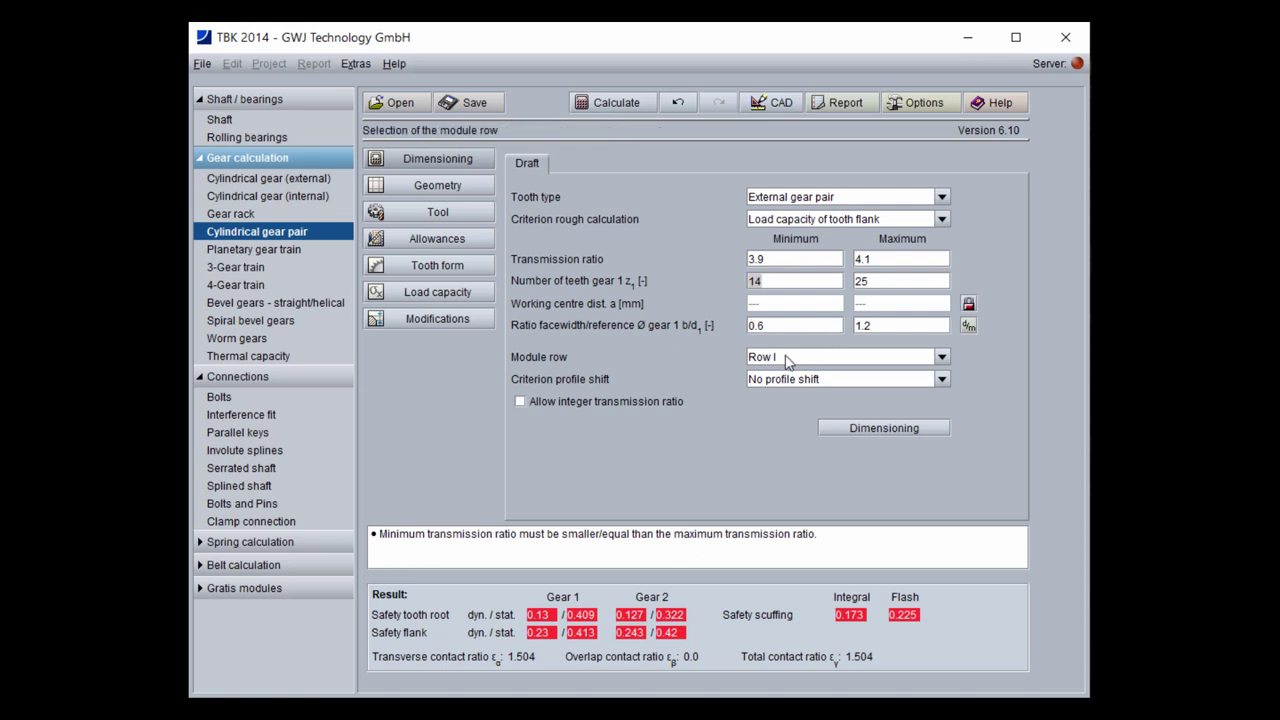
left_click(878, 379)
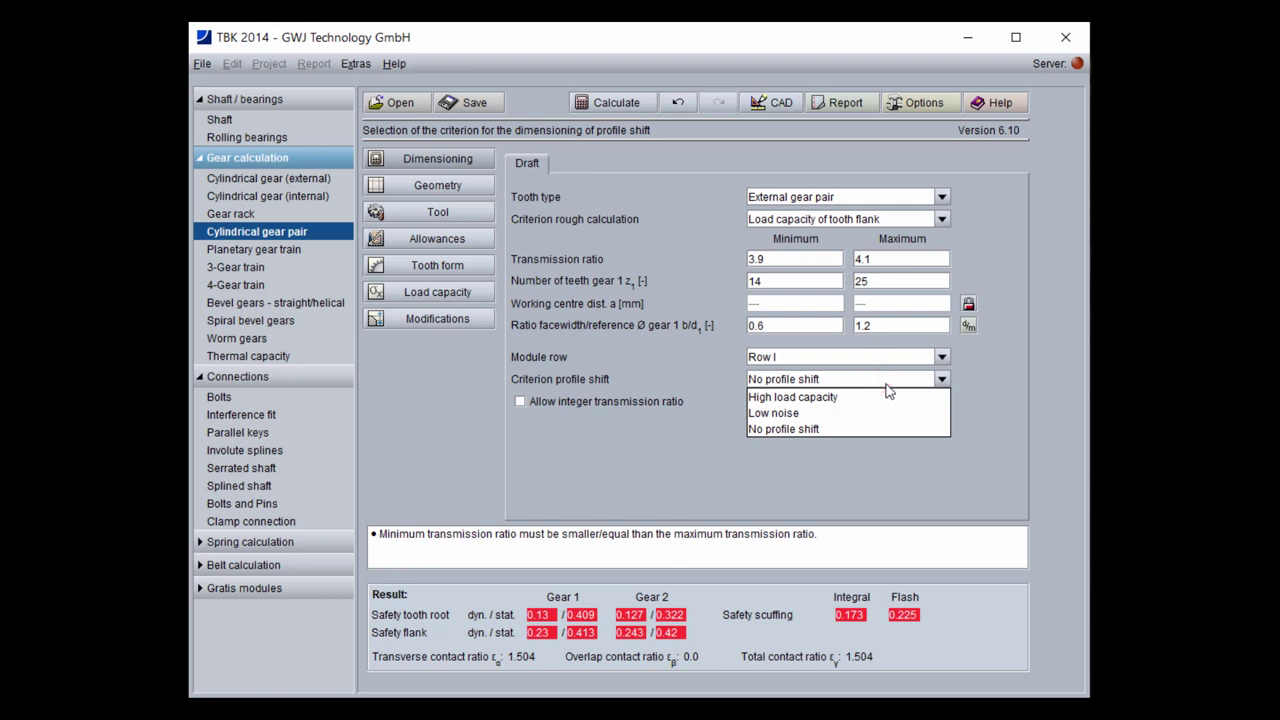
left_click(886, 380)
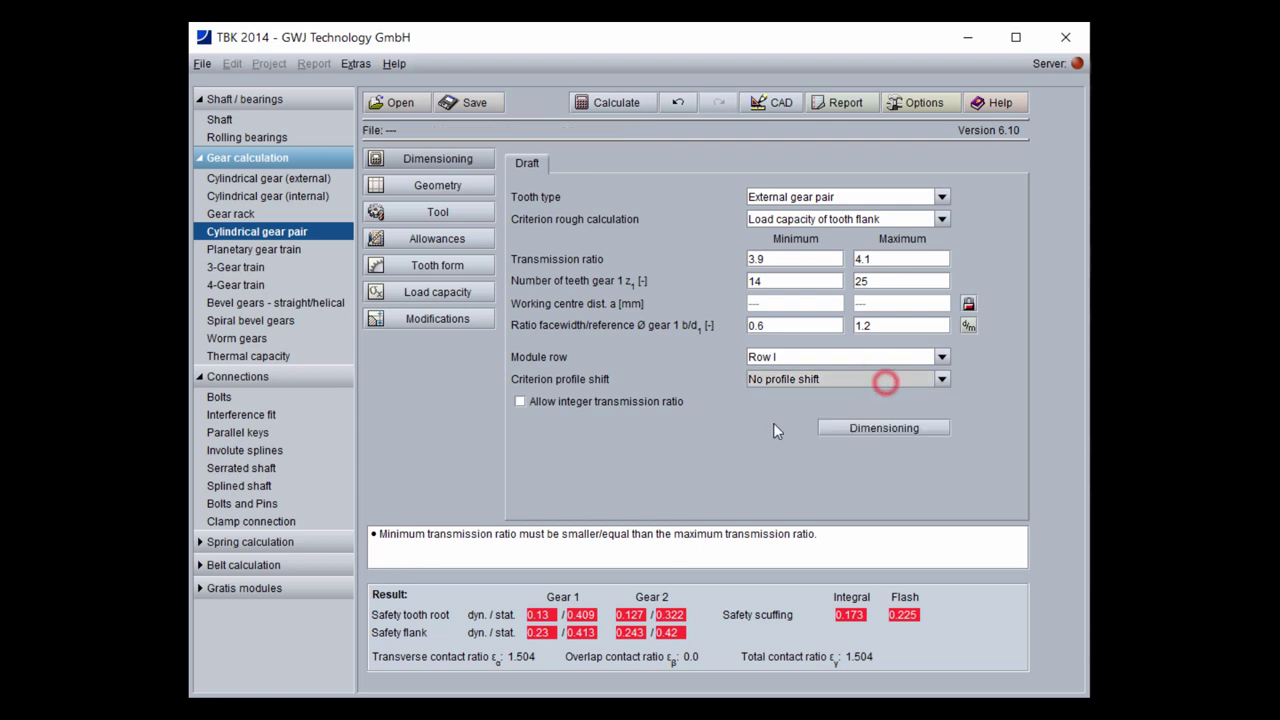
left_click(845, 430)
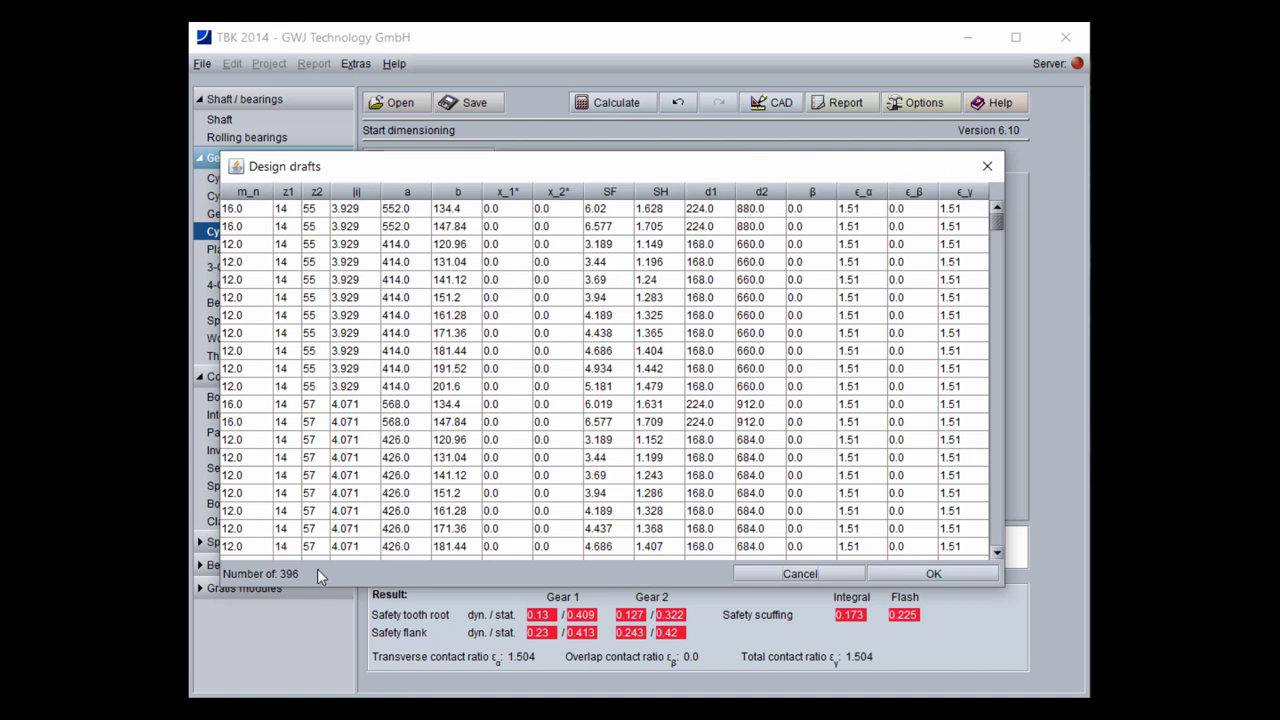
Compare the design drafts by sorting them by module, centre distance, transmission ratio and transverse contact ratio
left_click(255, 194)
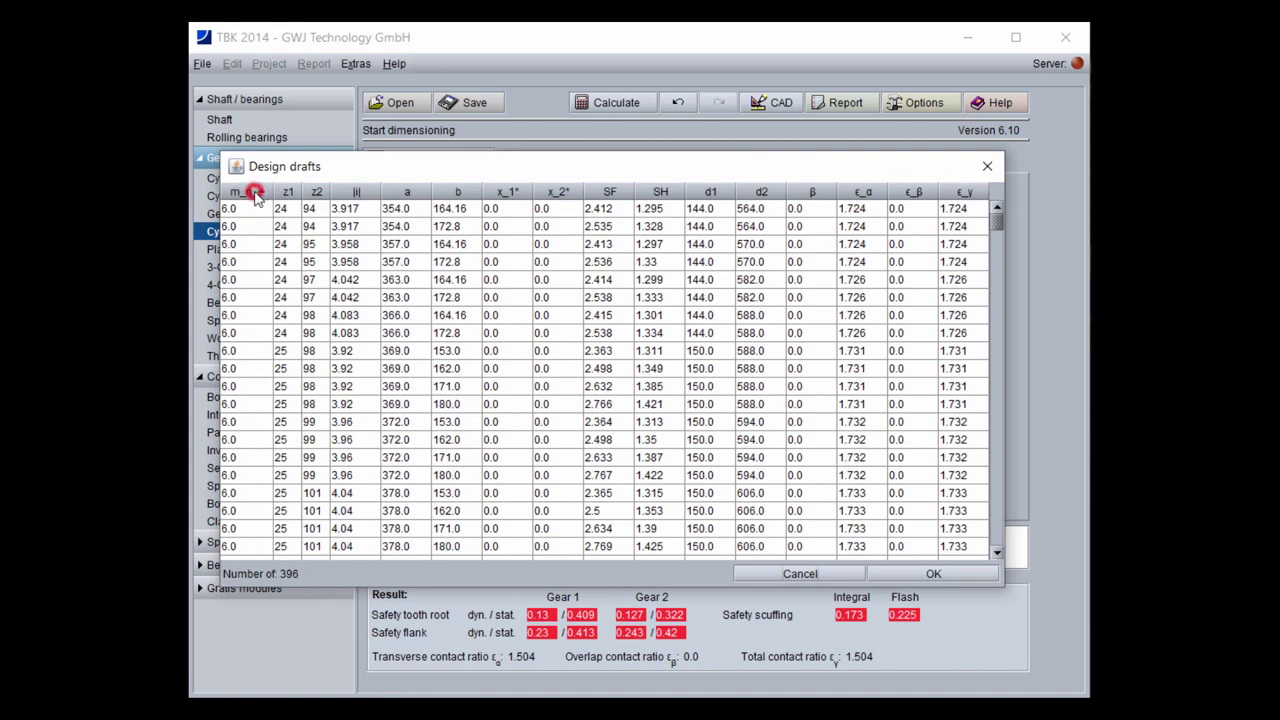
left_click(246, 209)
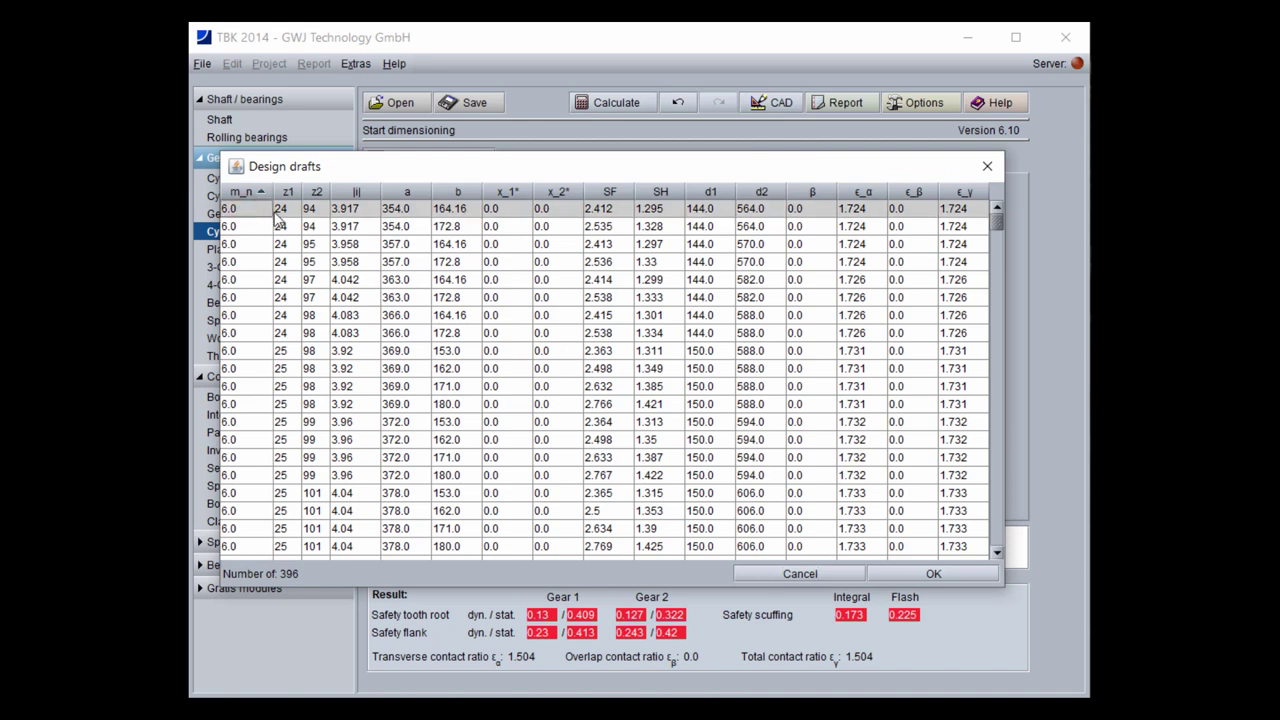
left_click(246, 192)
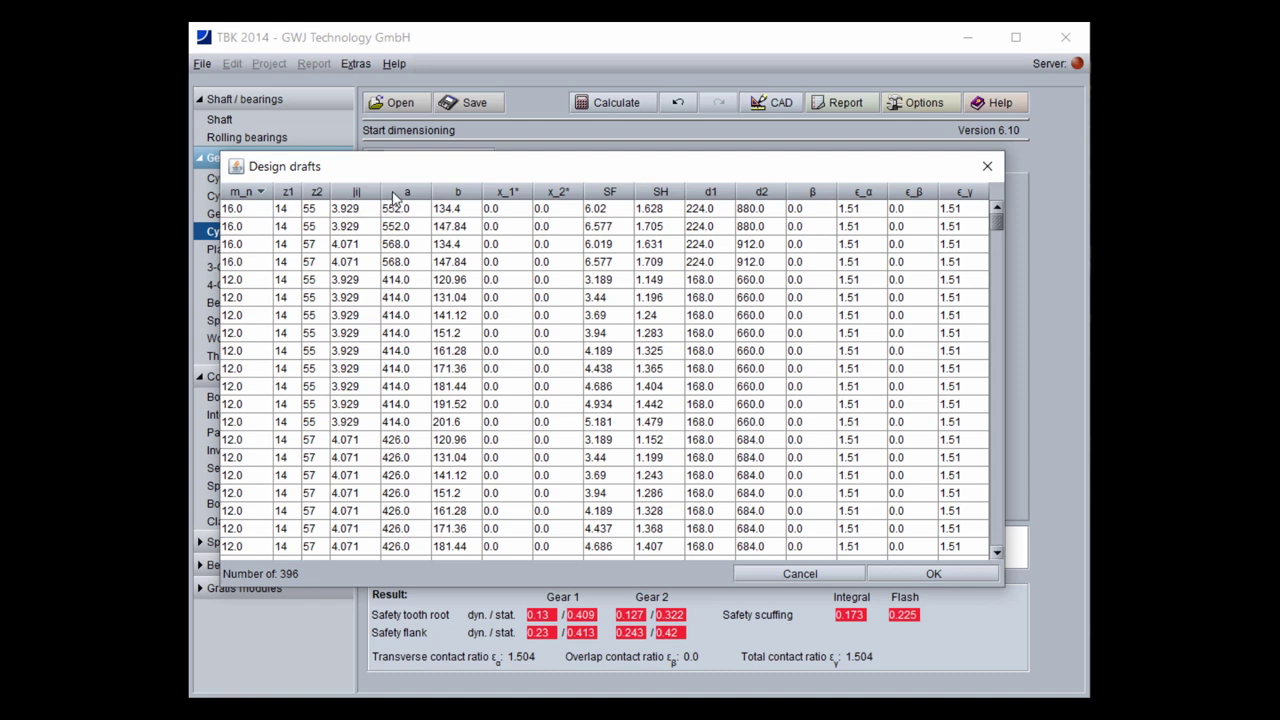
left_click(398, 193)
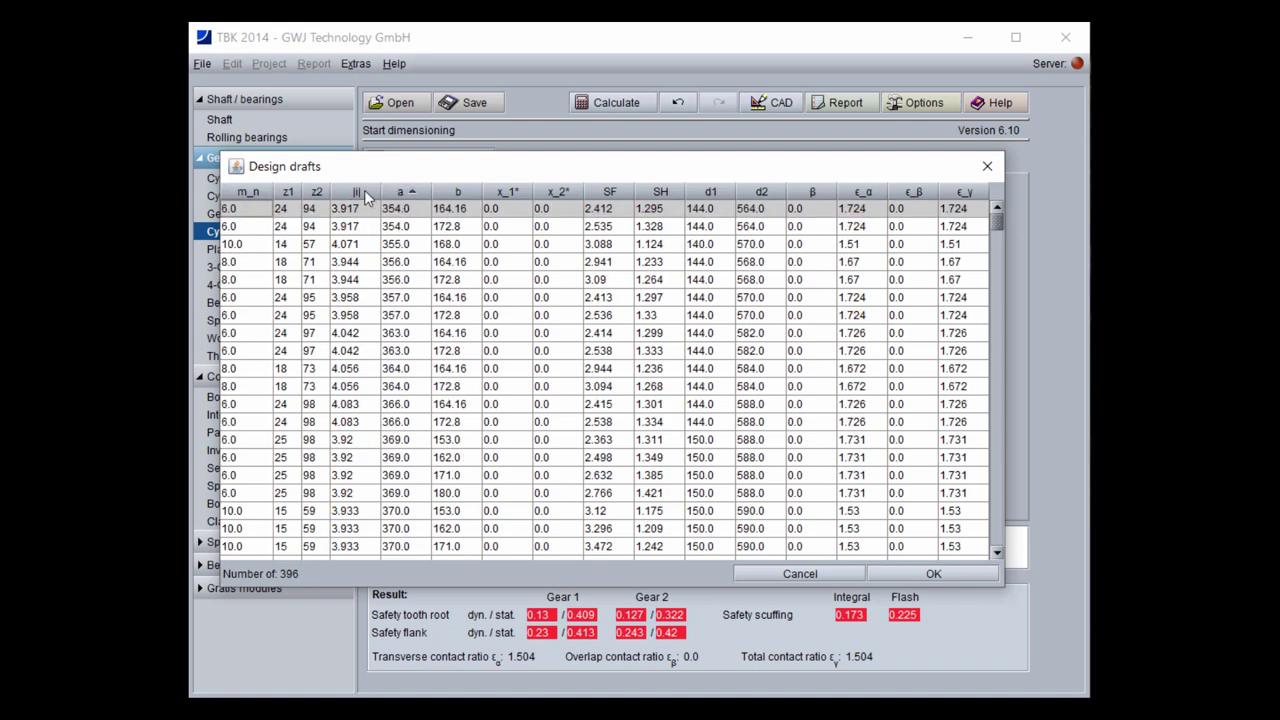
left_click(364, 194)
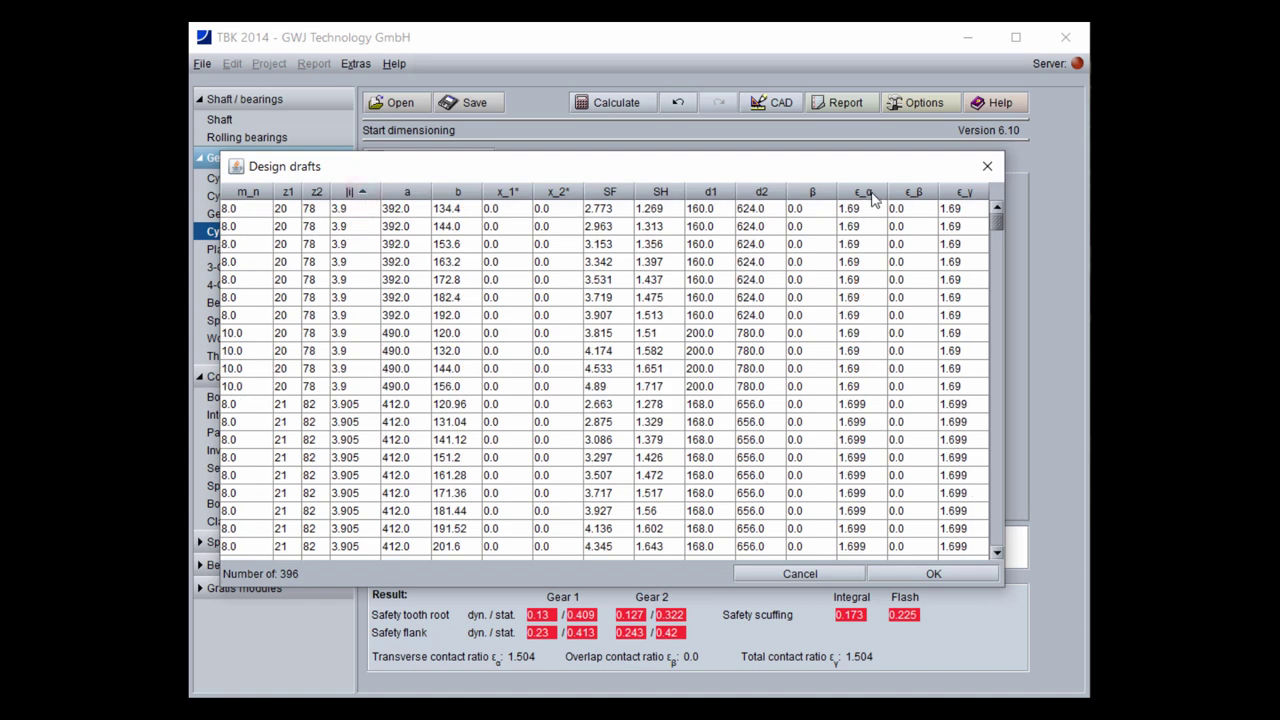
left_click(870, 195)
left_click(867, 193)
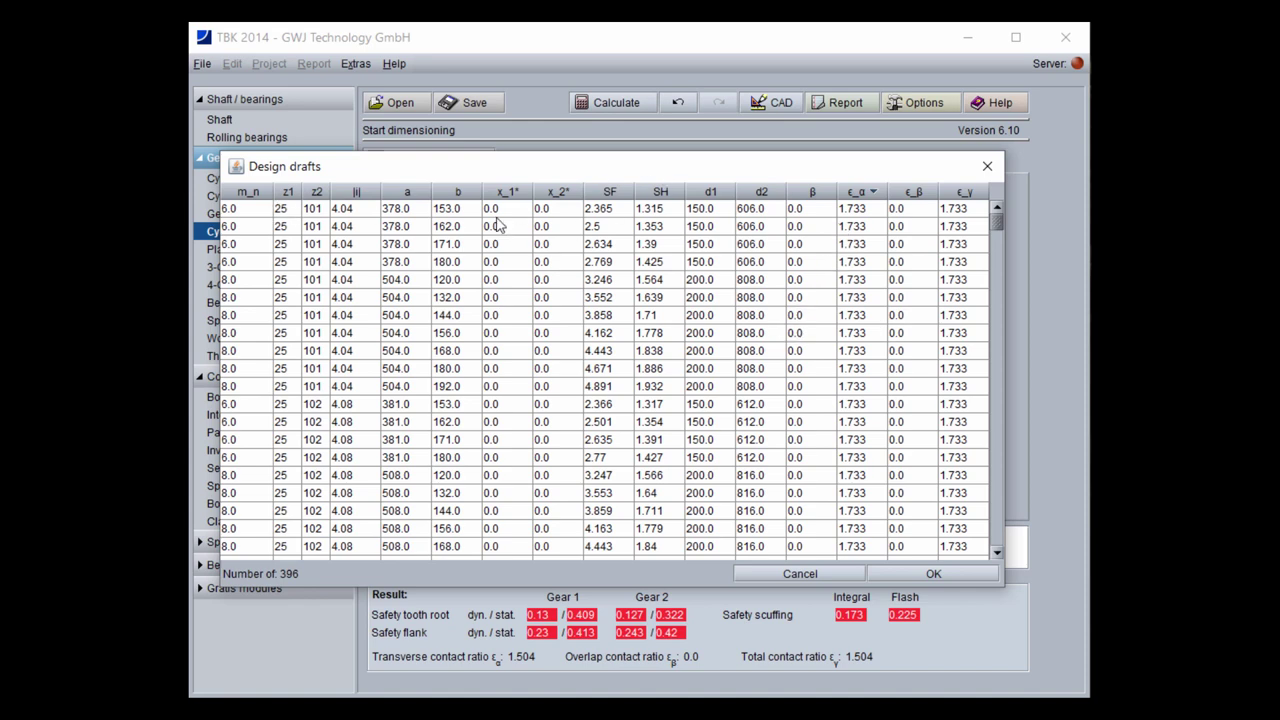
Sort the drafts by ascending centre distance and adopt the first one, with module 6, 24 and 94 teeth, and facewidth 164.16 mm
left_click(425, 193)
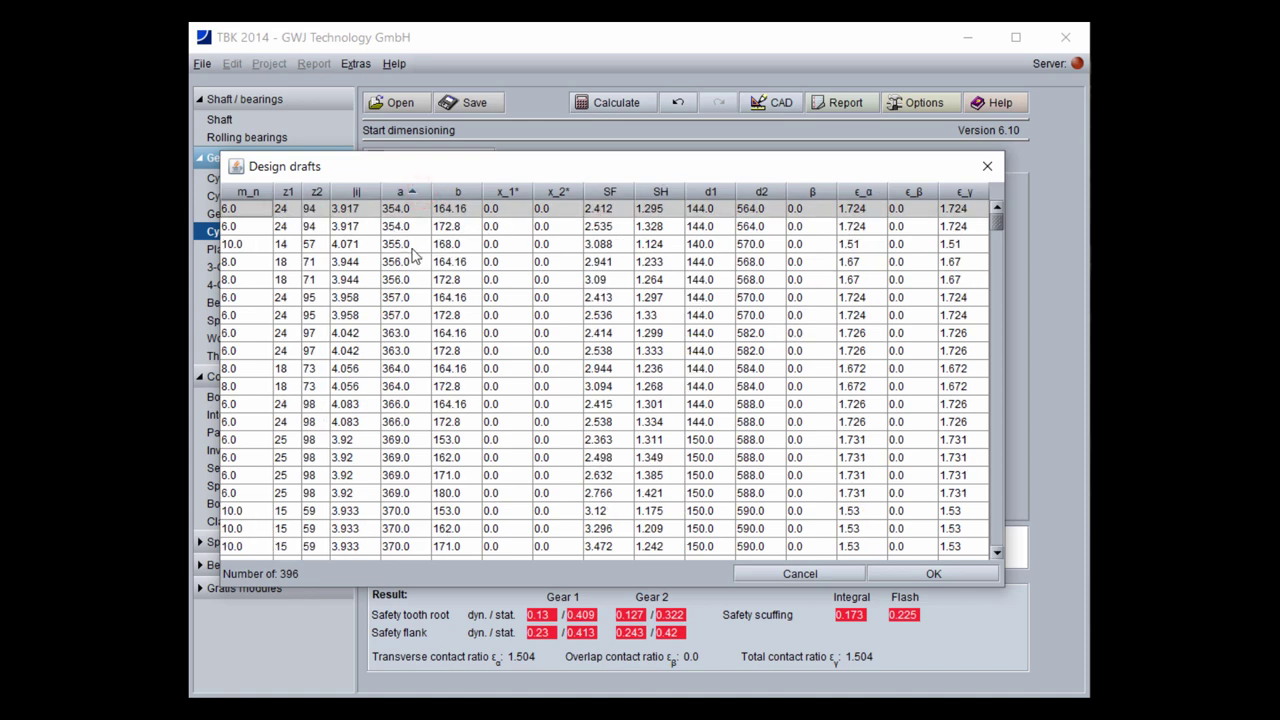
left_click(404, 191)
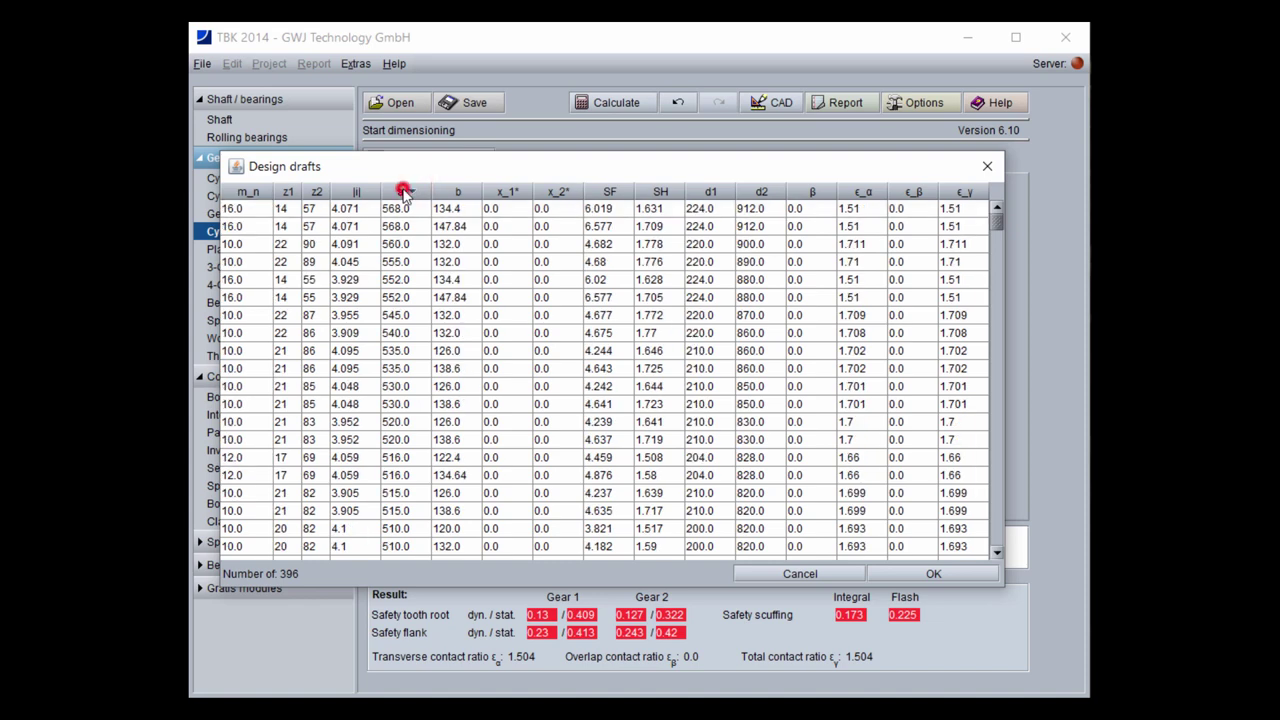
left_click(403, 191)
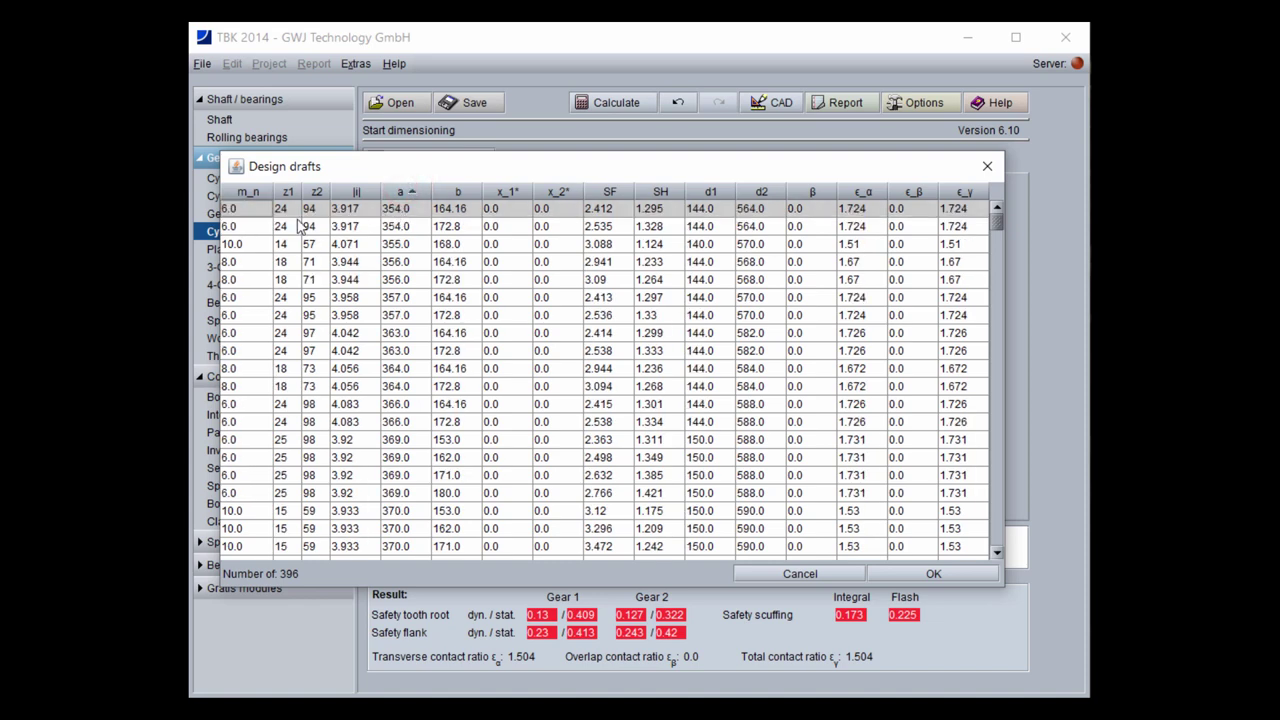
left_click(245, 208)
left_click(877, 572)
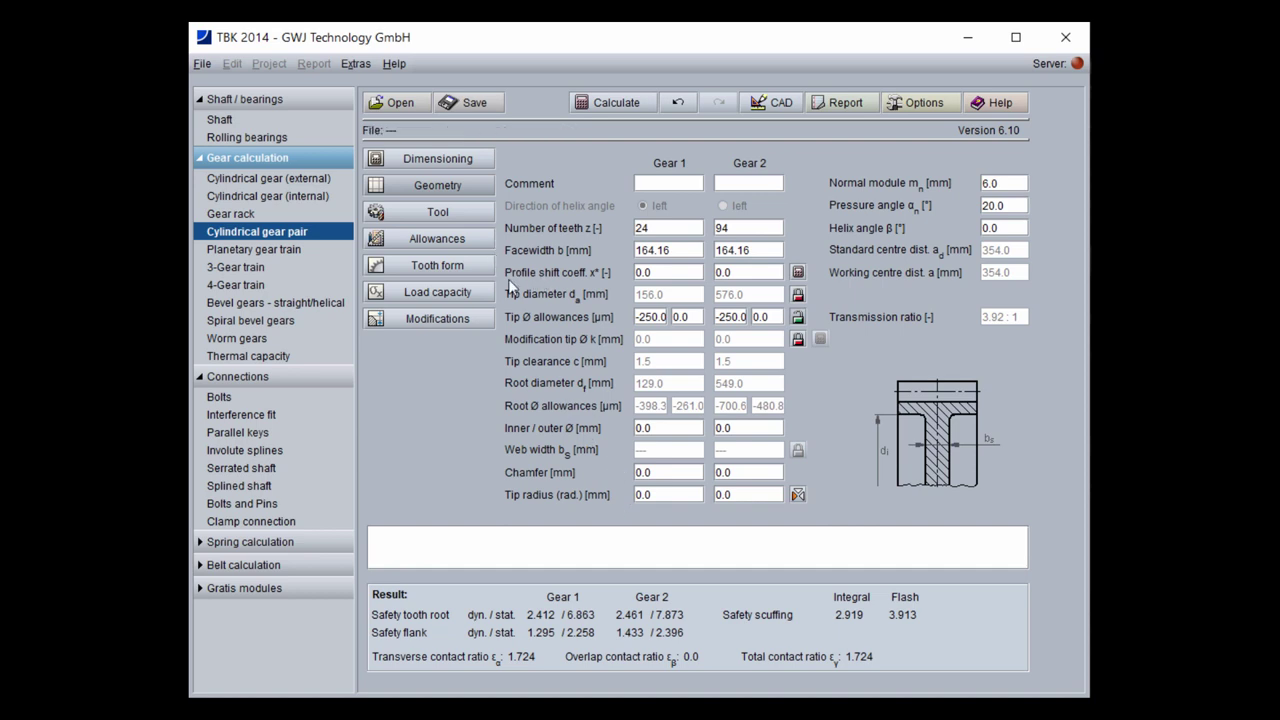
Lock the sum of the profile shift coefficients against input and apply the profile shift for balanced specific sliding
left_click(800, 273)
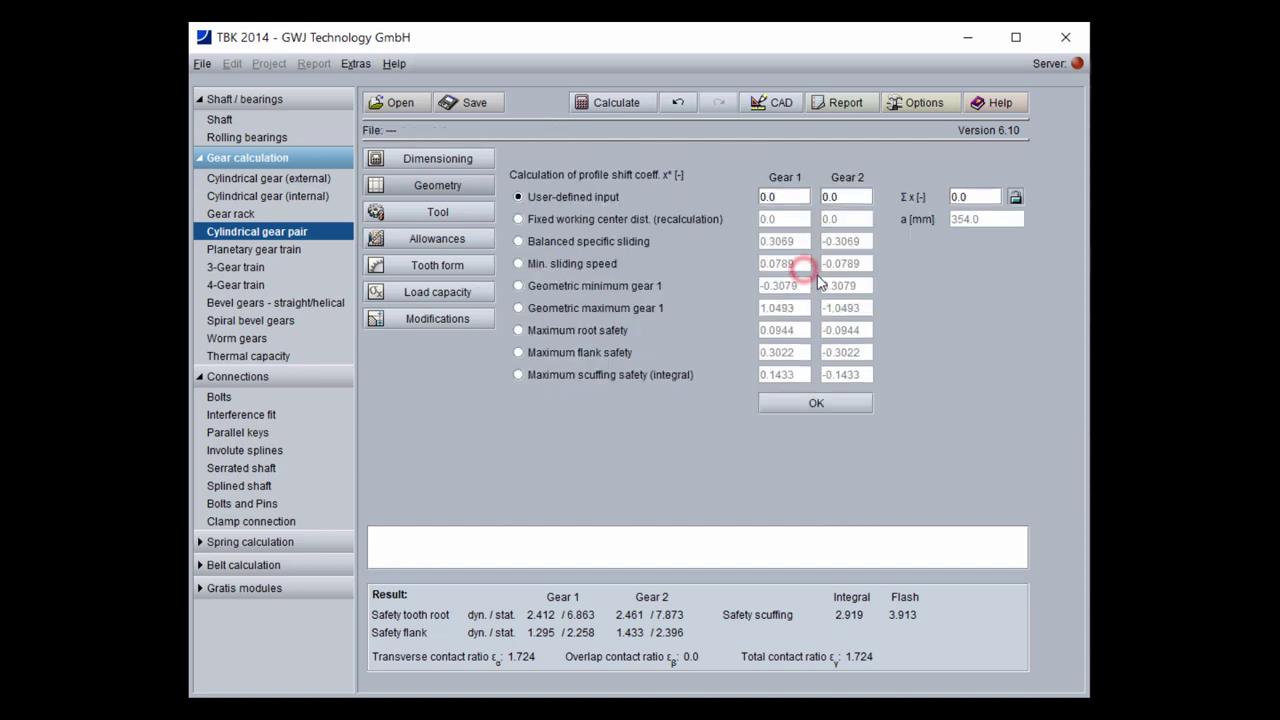
left_click(1015, 198)
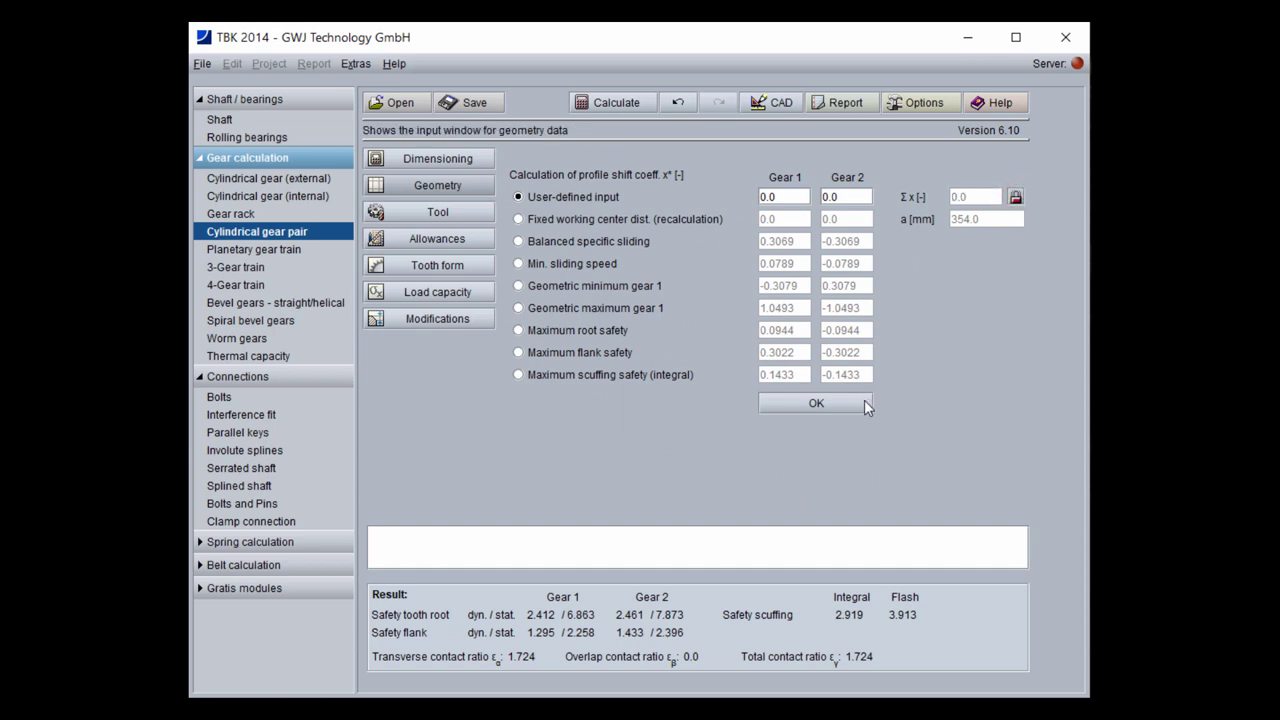
left_click(605, 245)
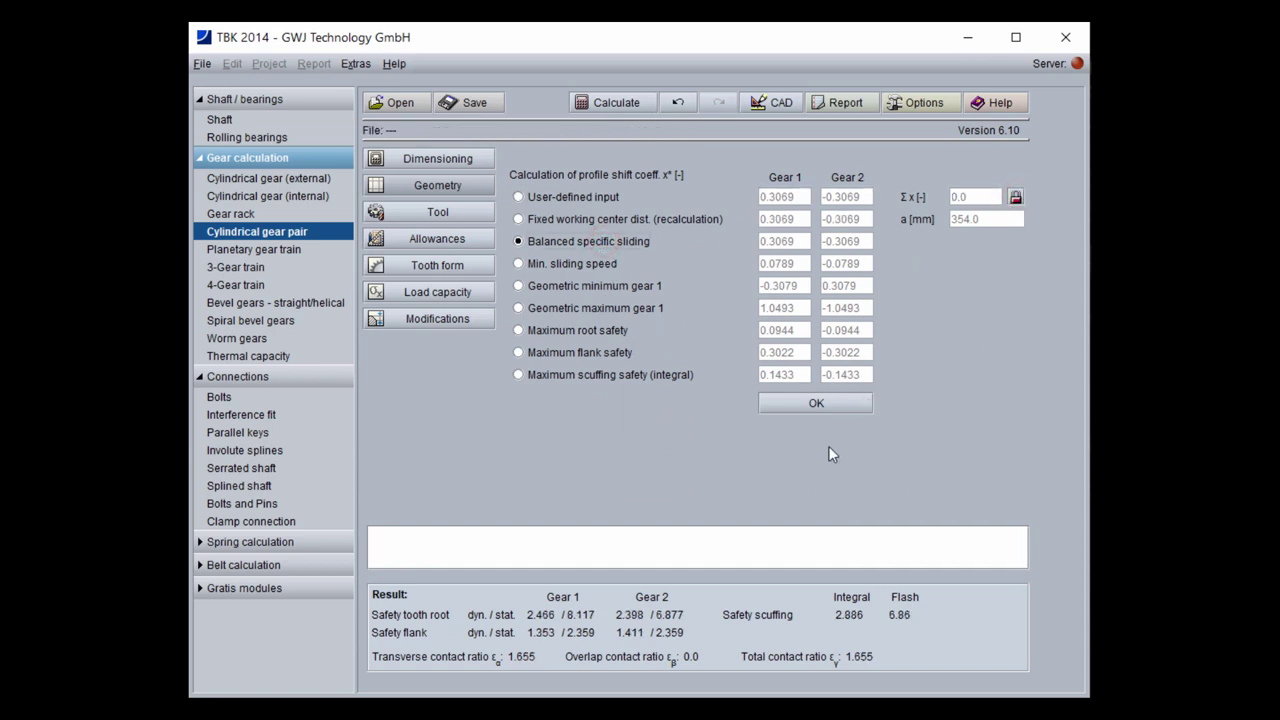
left_click(834, 405)
Set the working centre distance of the gear pair to 355 mm
left_click(1012, 272)
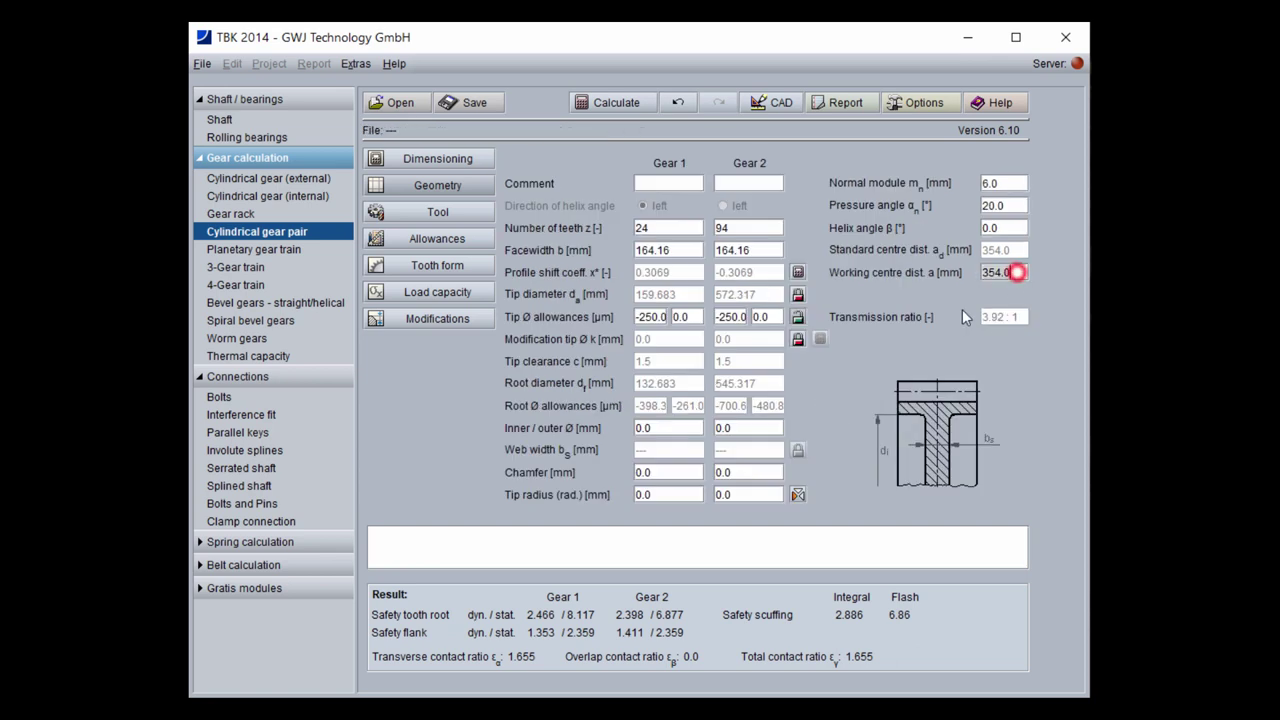
key("BackSpace")
key("BackSpace")
key("BackSpace")
type("5")
key("Return")
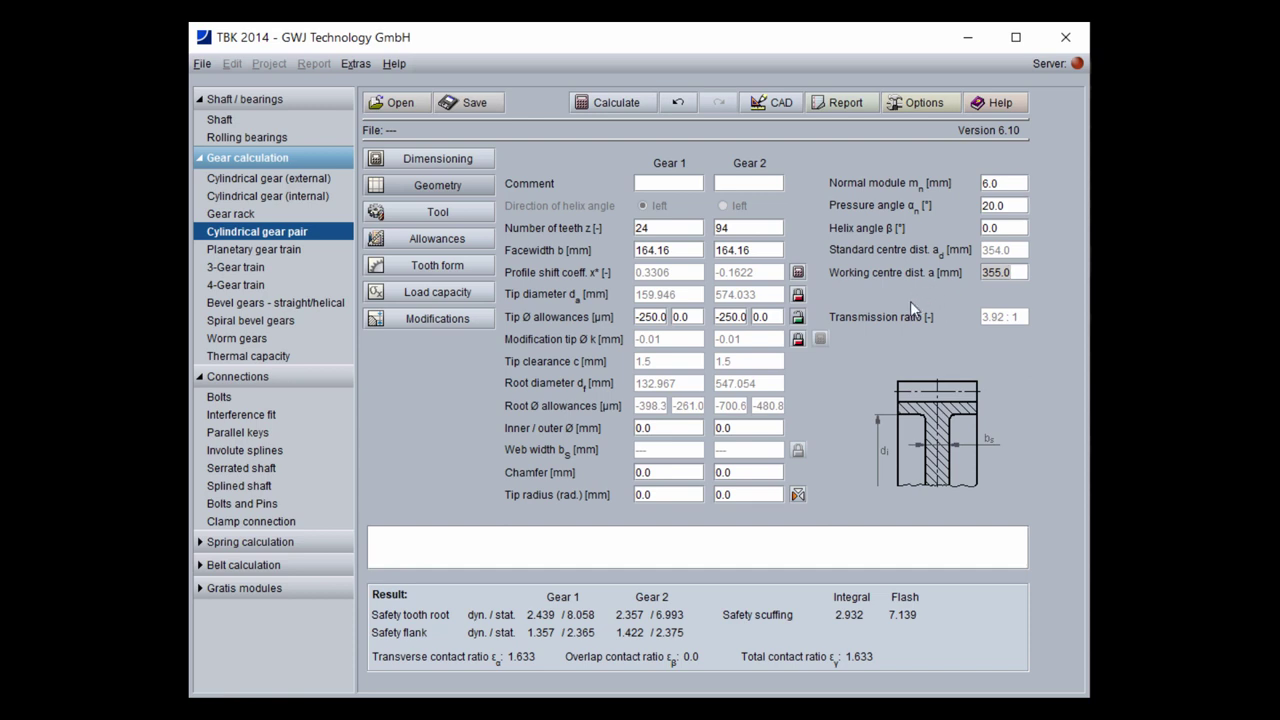
Open the save dialog for the gear pair calculation and cancel it without saving a file
left_click(502, 104)
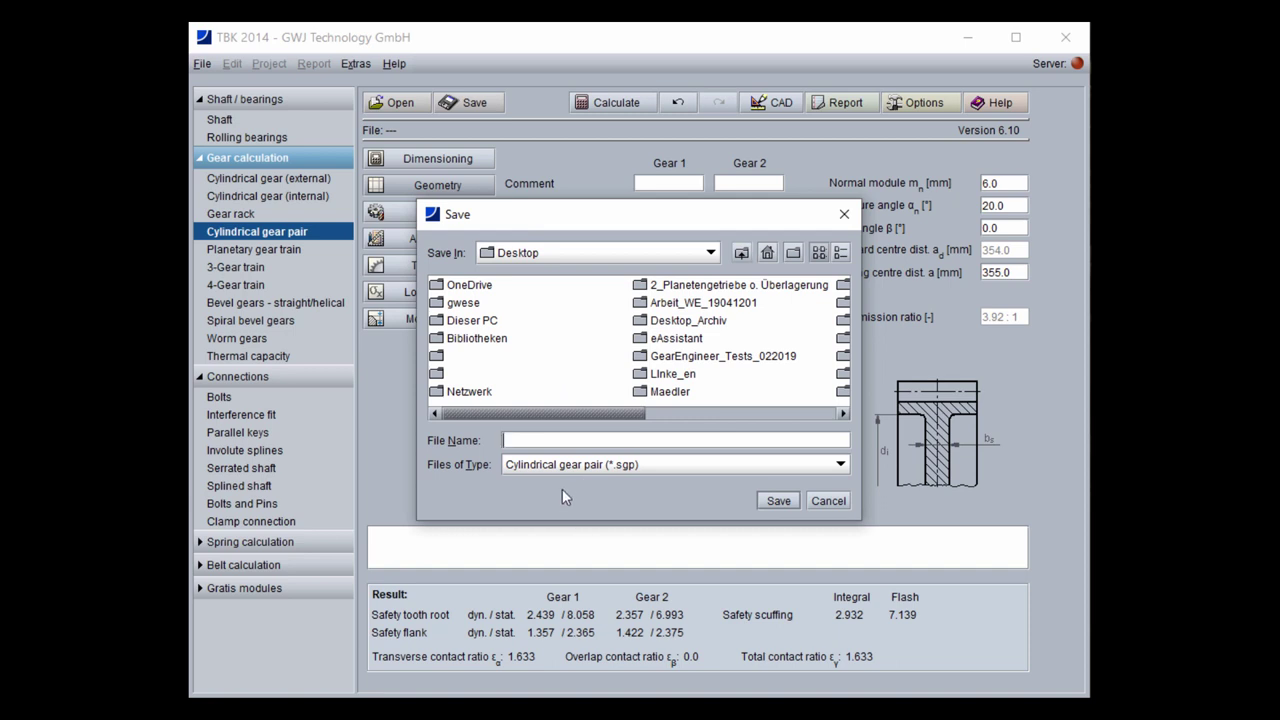
left_click(824, 498)
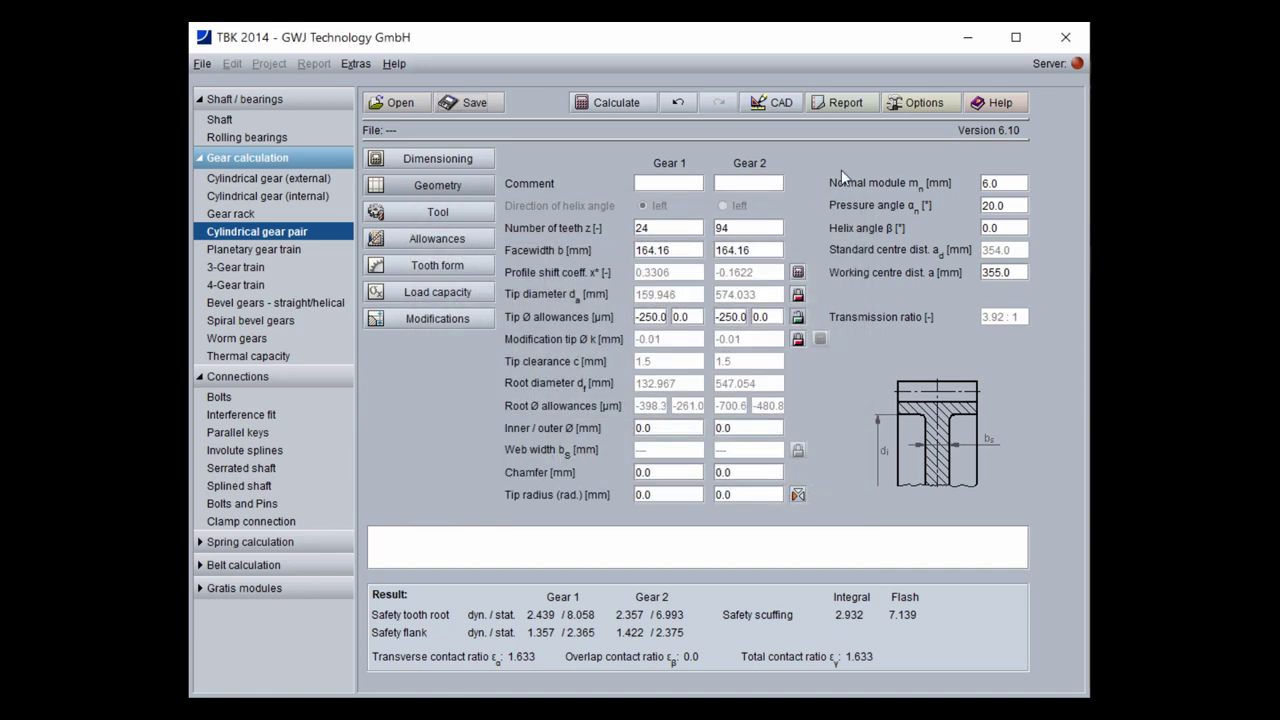
Generate the calculation report of the gear pair with the Standard template, leaving the job data empty, and open it in the browser
left_click(842, 104)
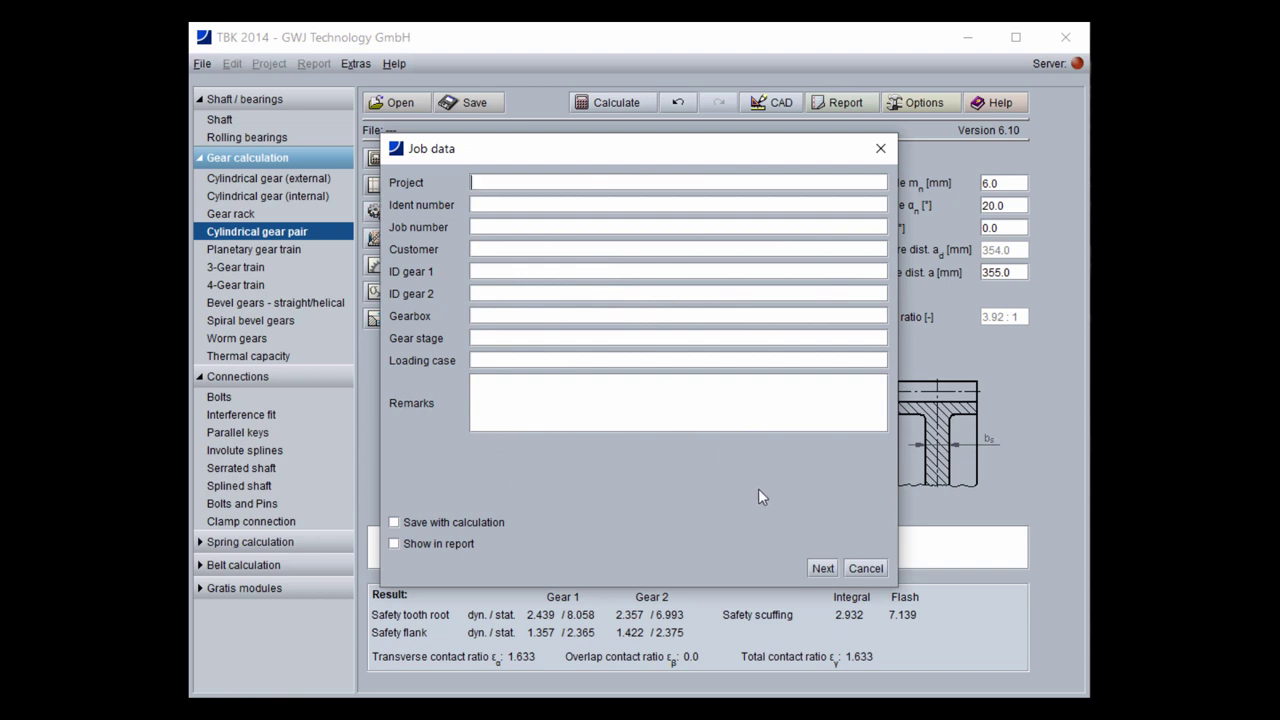
left_click(822, 568)
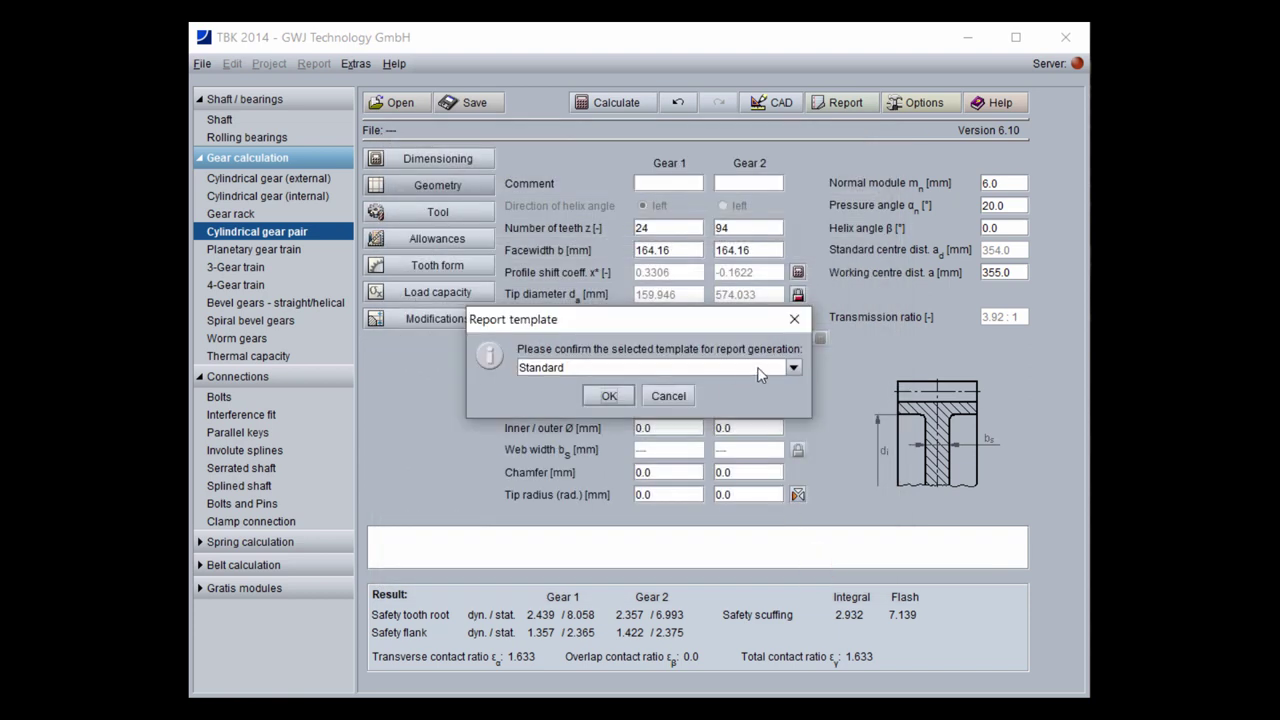
left_click(758, 369)
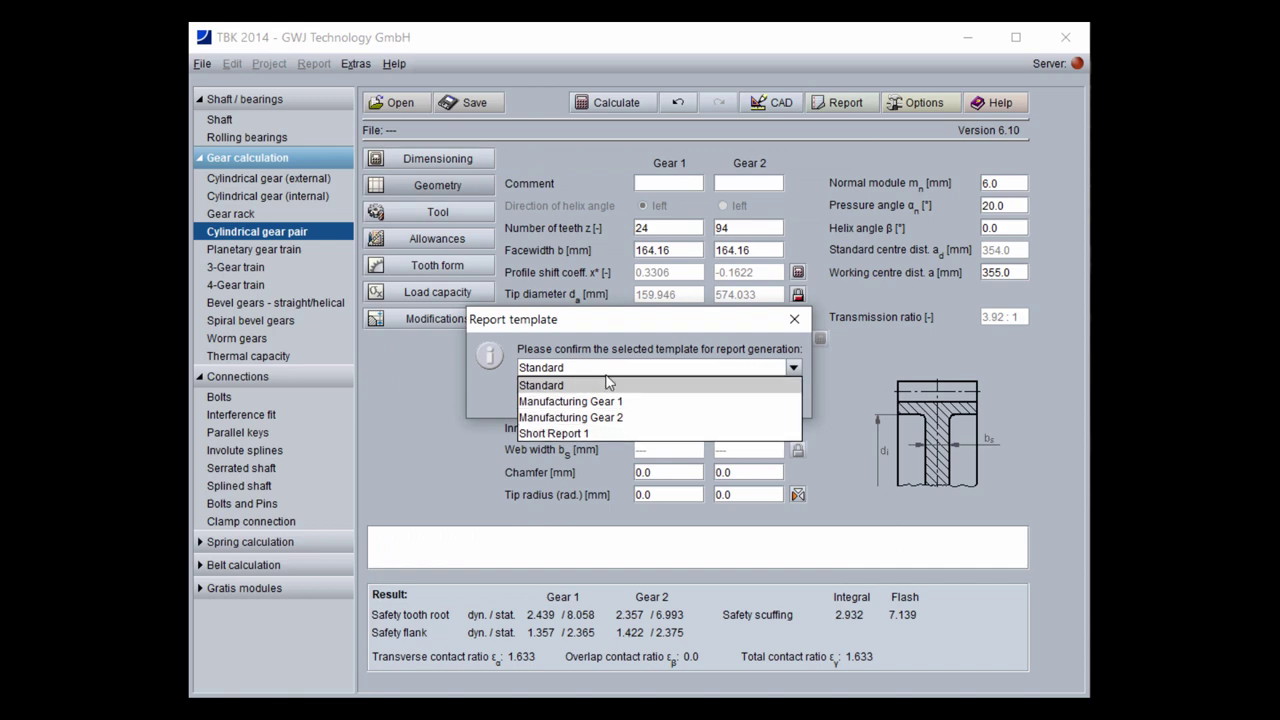
left_click(604, 386)
left_click(617, 391)
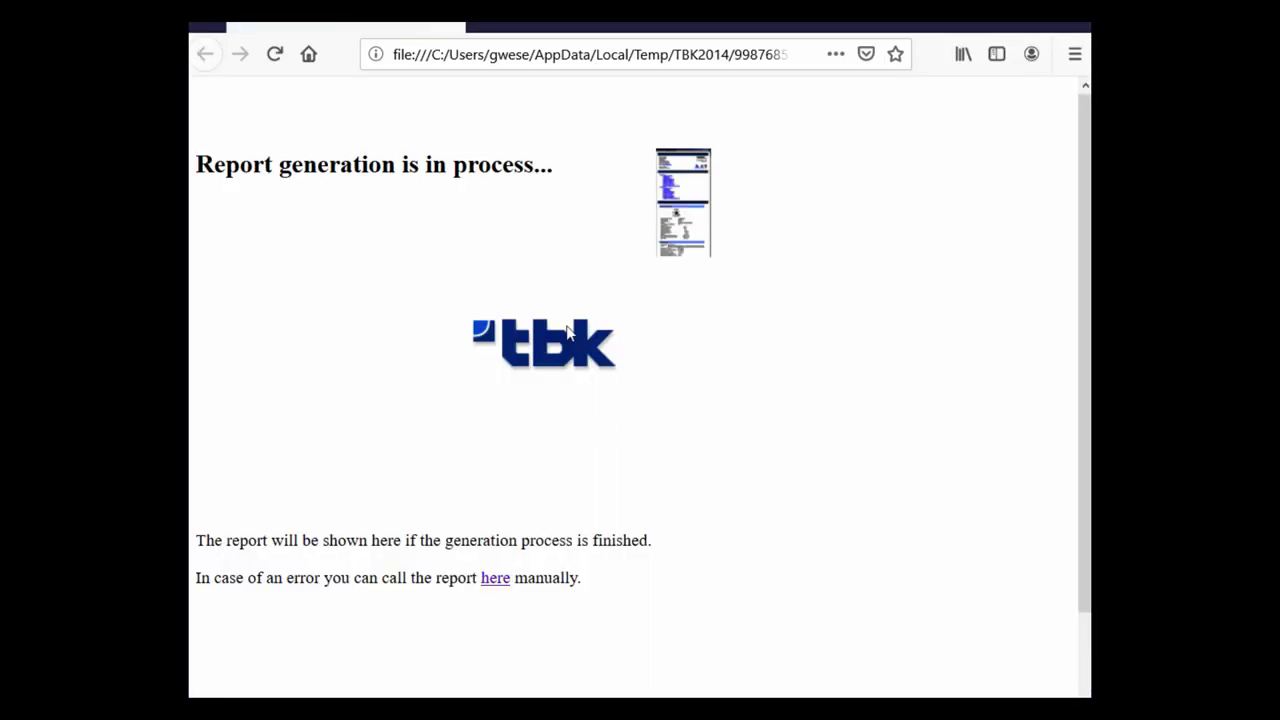
left_click(492, 582)
Go to the test dimensions section of the report and read through to the tolerances
scroll(506, 485, "down", 4)
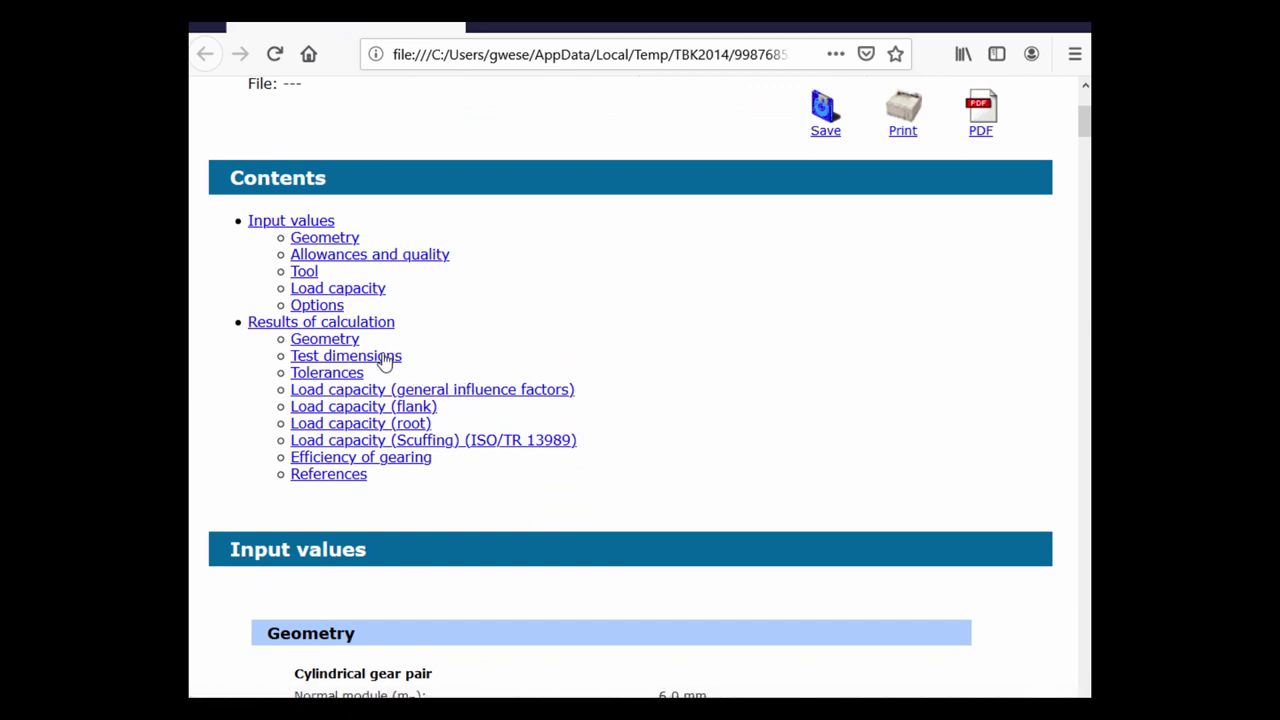
left_click(343, 356)
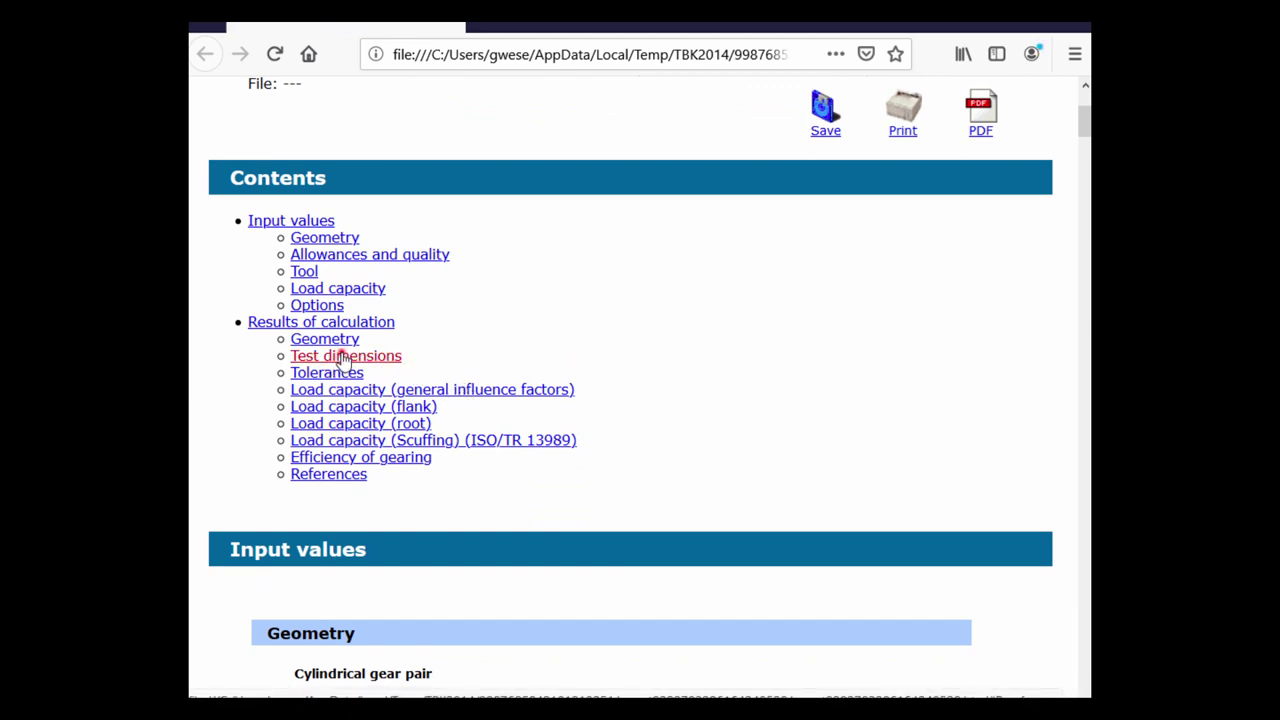
scroll(548, 383, "down", 9)
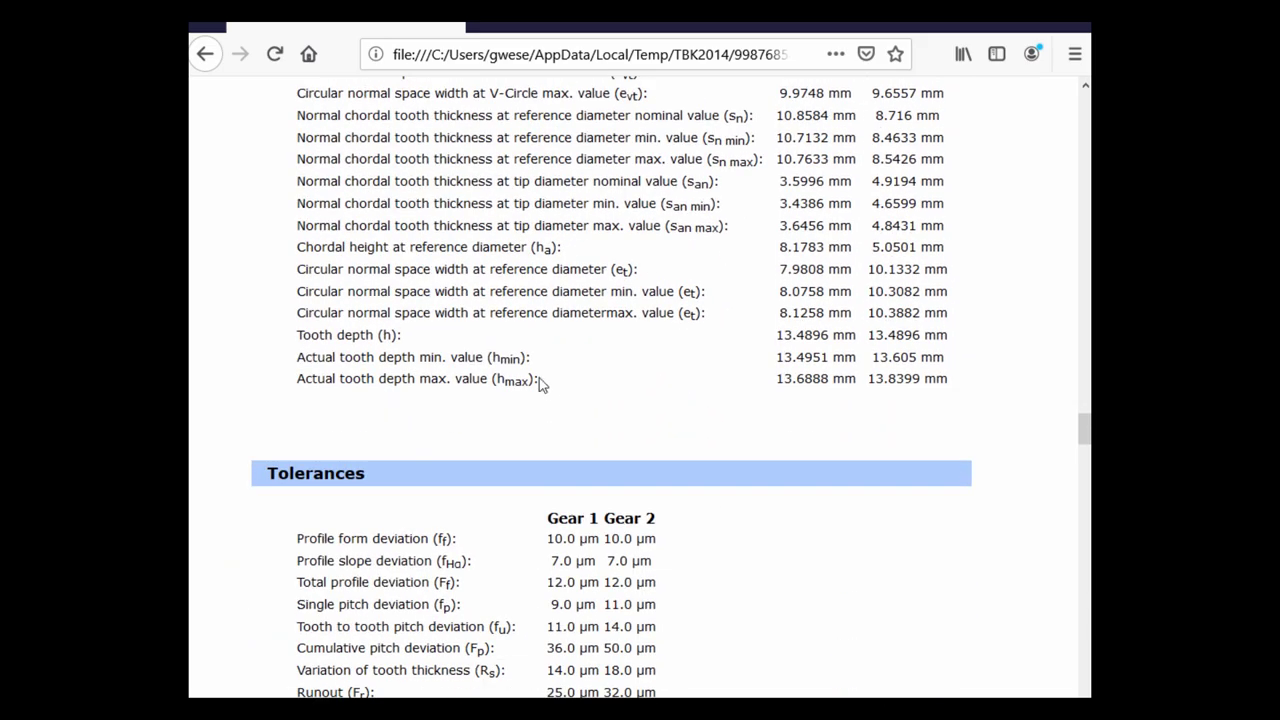
View the general influence factors of the load capacity in the report's PDF version, then close the report and return to TBK 2014
left_click_drag(1083, 429, 1076, 104)
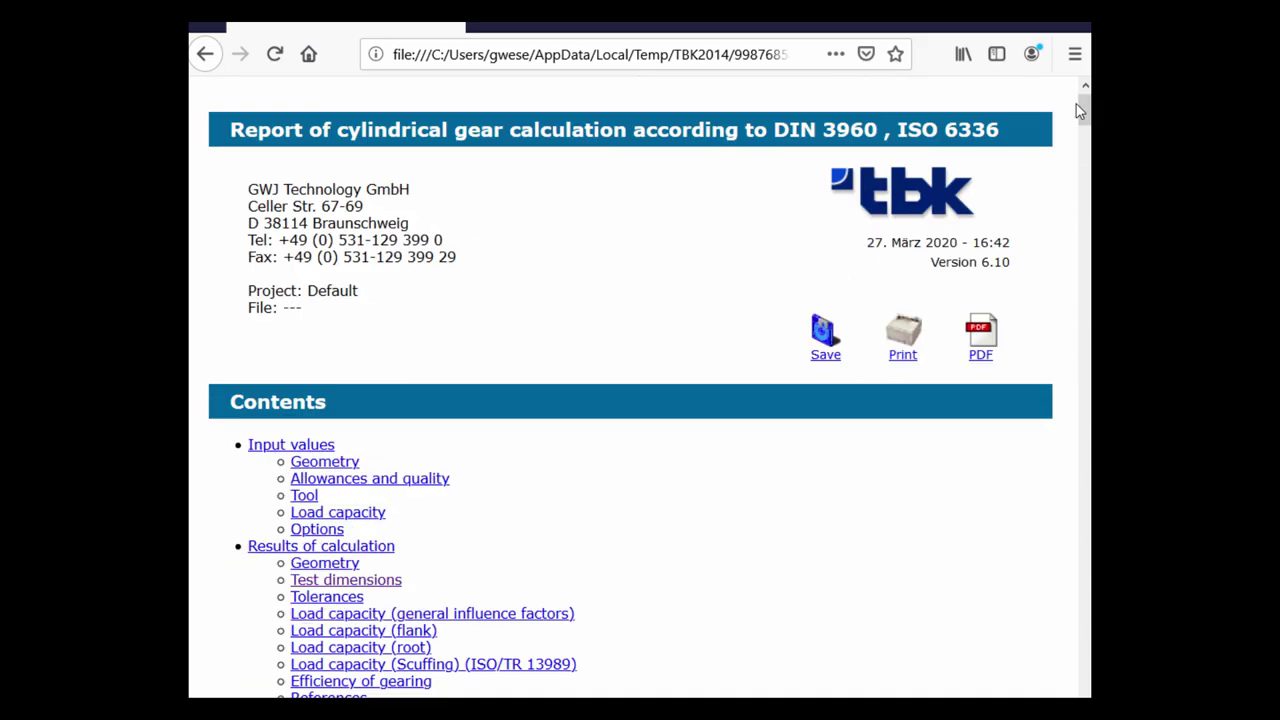
left_click(981, 327)
scroll(529, 531, "down", 3)
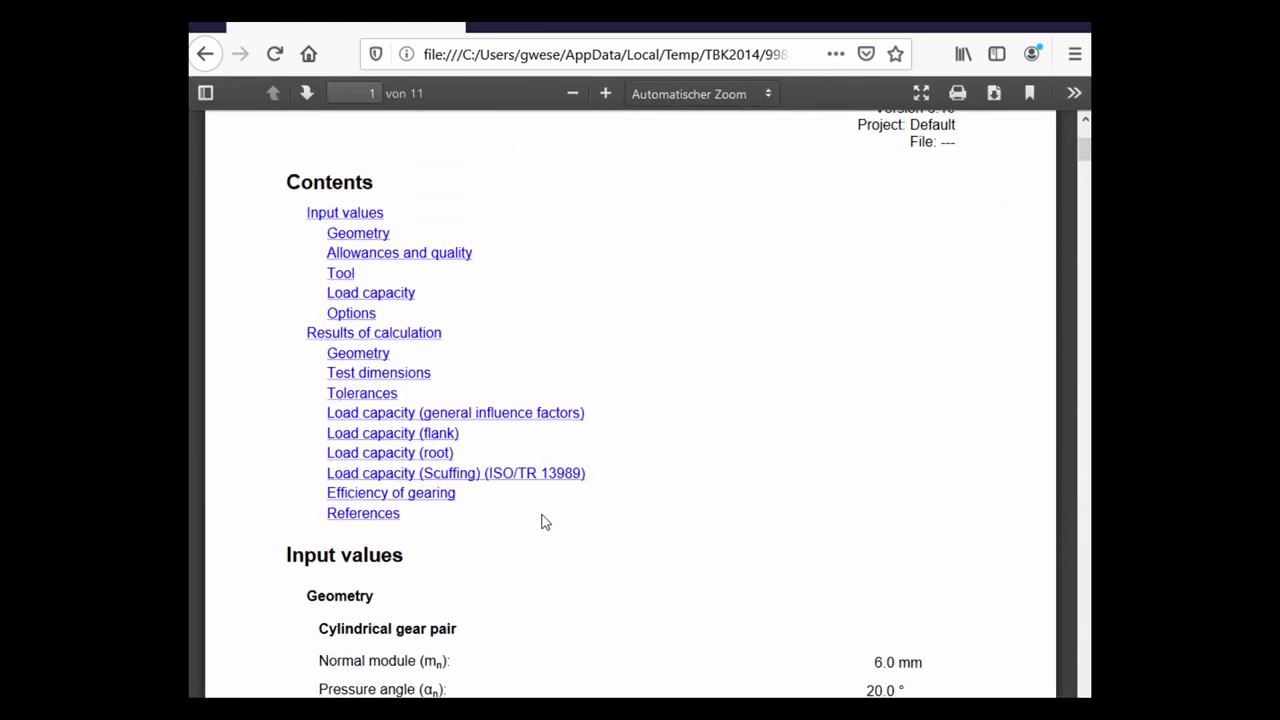
left_click(536, 418)
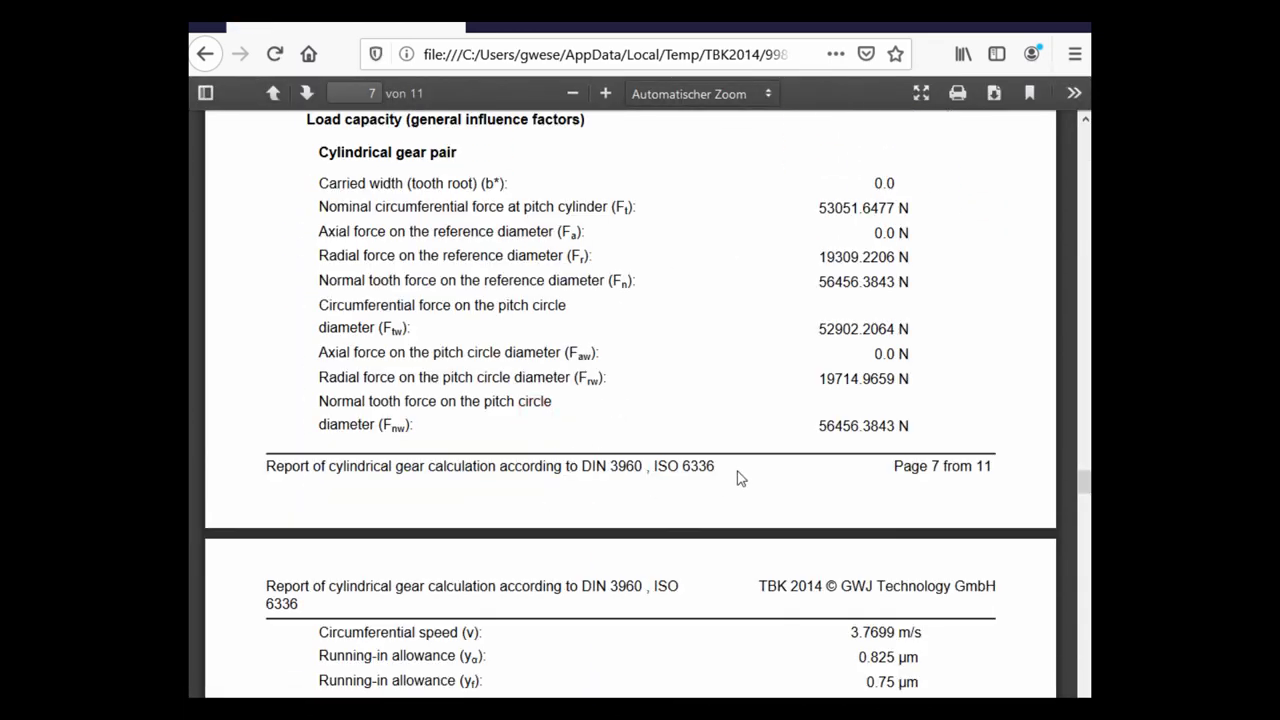
left_click_drag(1084, 481, 1052, 117)
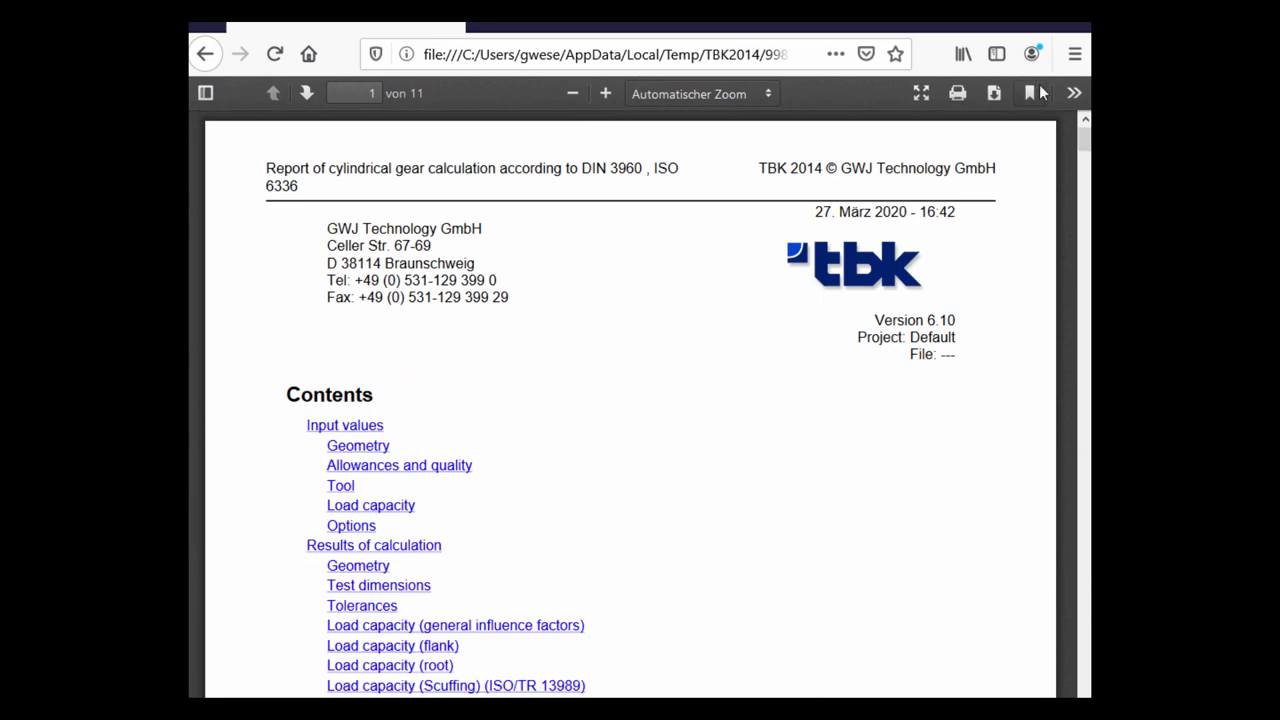
left_click(1061, 25)
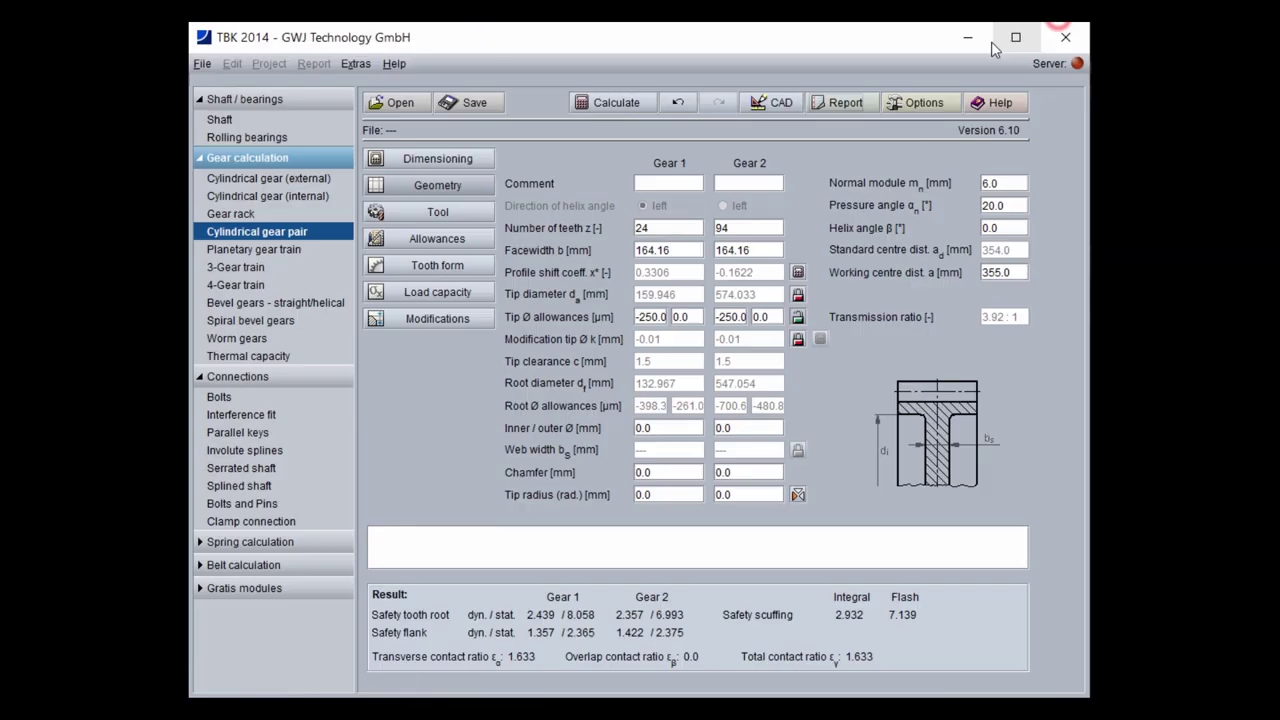
Review the module-specific options for the gear pair, including minimum safeties and report settings, and leave them without applying changes
left_click(924, 104)
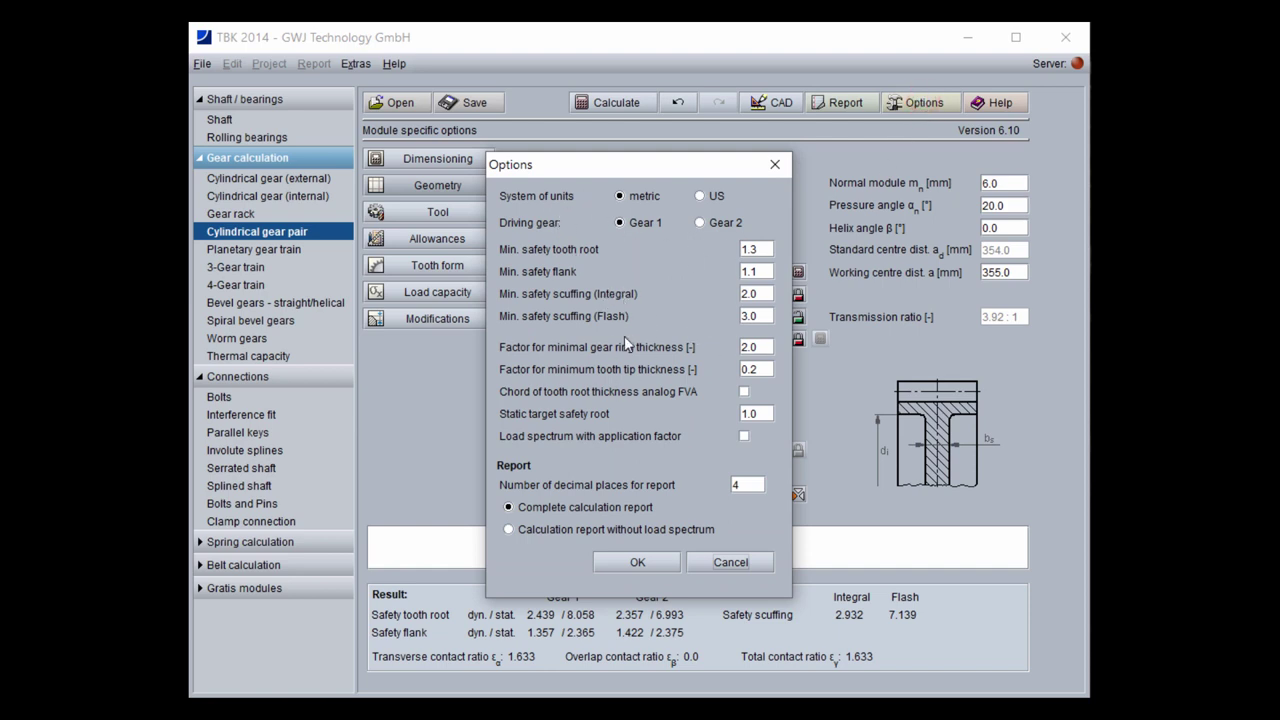
left_click(724, 564)
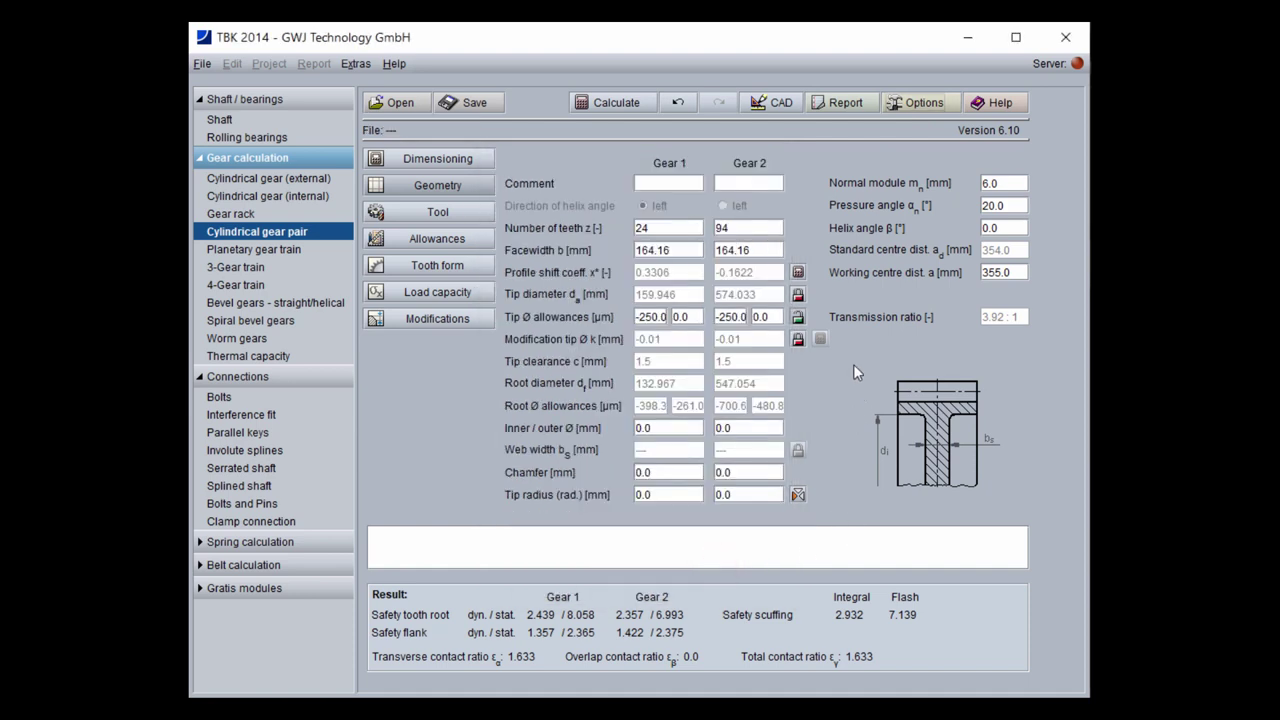